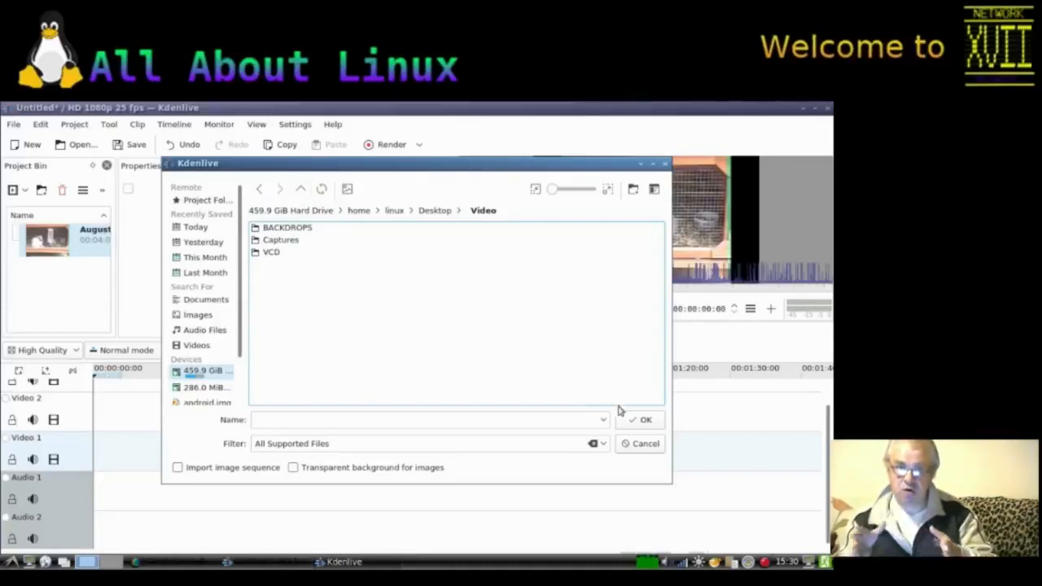
Step: Close the open file dialog and remove the August 2001 clip from the project bin
{"action": "left_click", "coordinate": [640, 443]}
{"action": "left_click", "coordinate": [48, 245]}
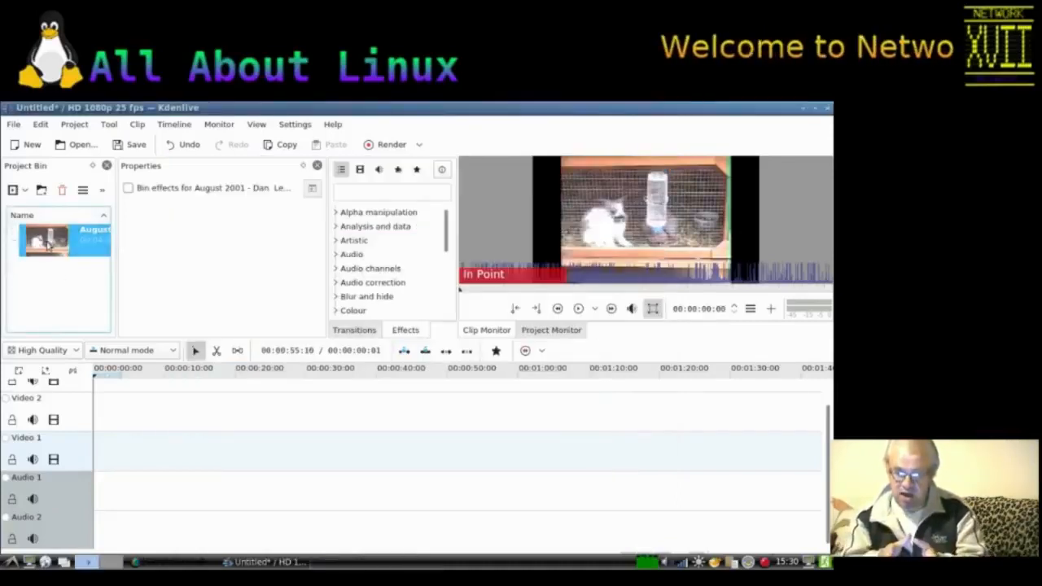
{"action": "key", "text": "Delete"}
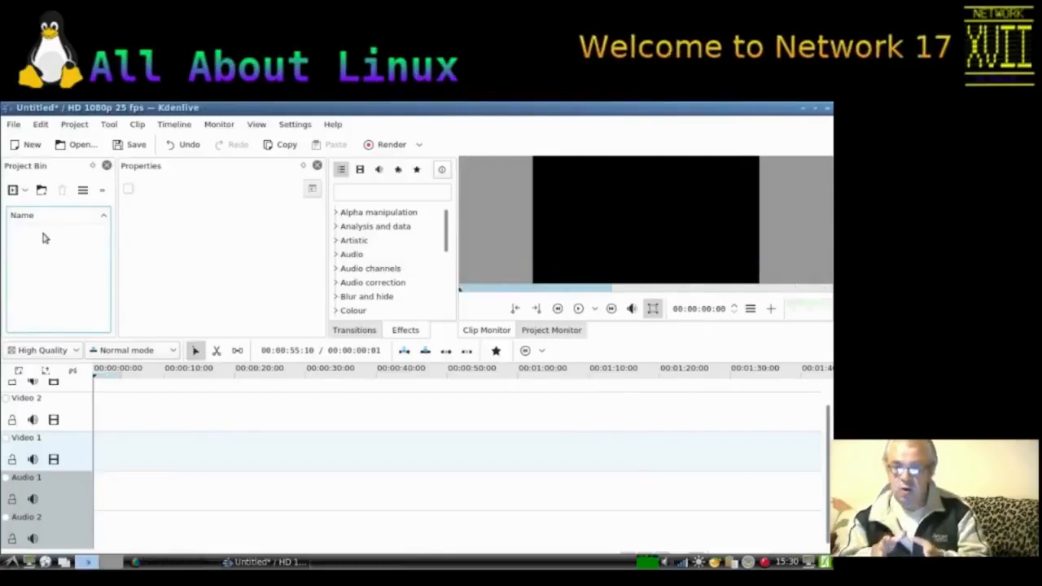
Step: Add Munich.mp4 from the VCD folder to the project bin
{"action": "right_click", "coordinate": [43, 233]}
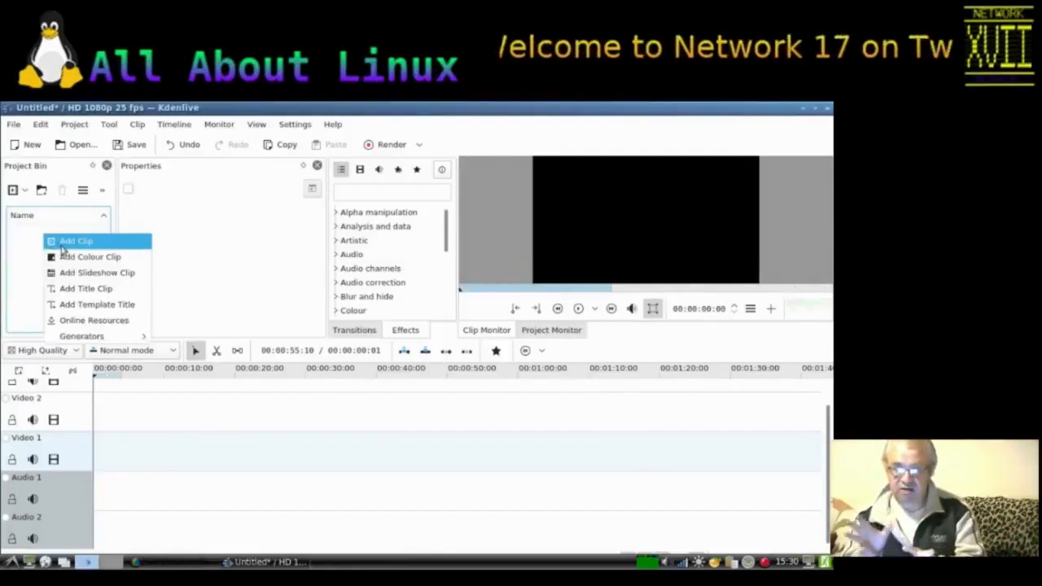
{"action": "left_click", "coordinate": [62, 241]}
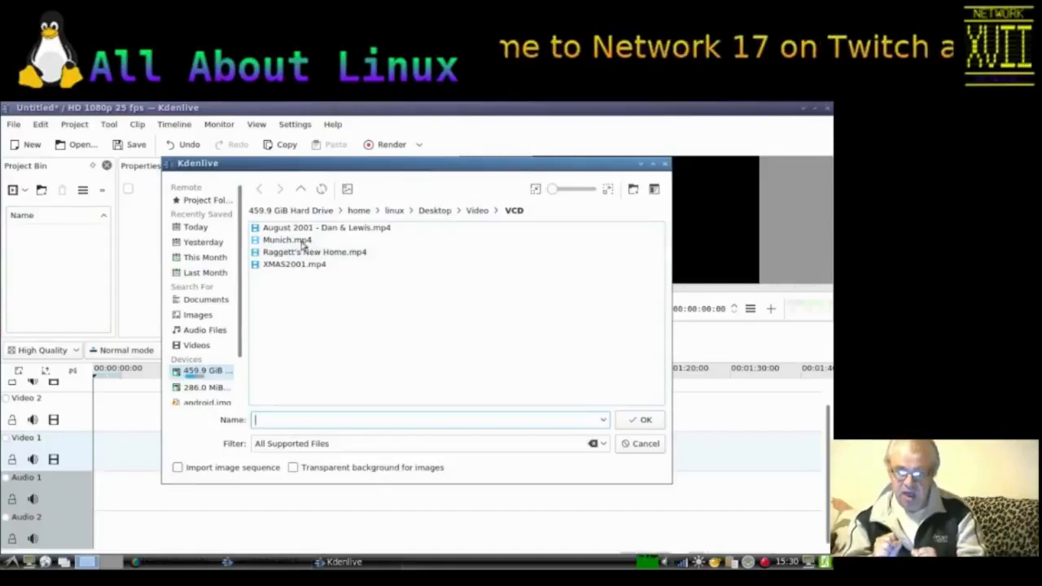
{"action": "double_click", "coordinate": [276, 240]}
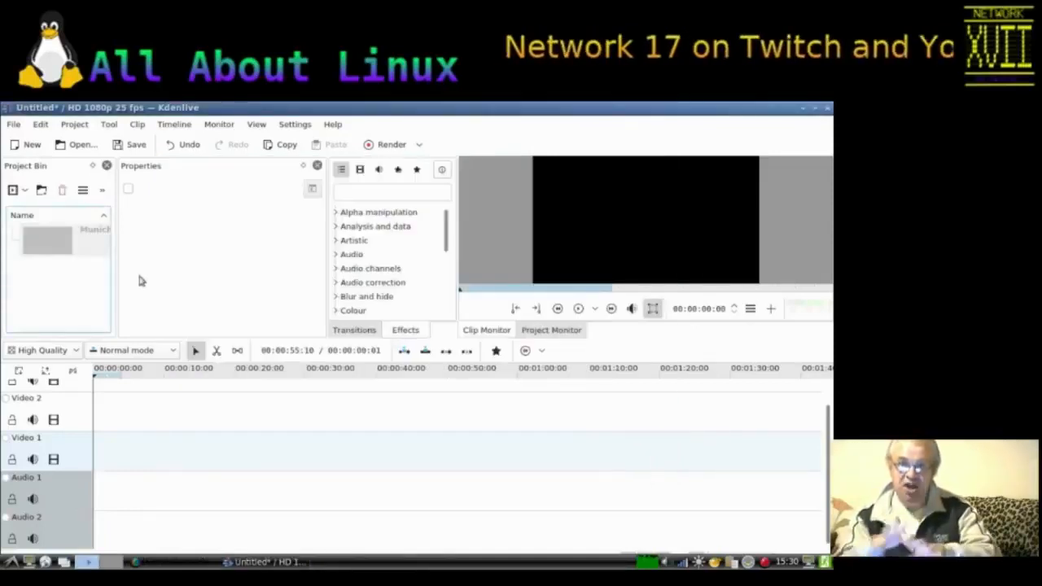
Step: Add the Munich.png title image from the BACKDROPS folder to the project bin
{"action": "right_click", "coordinate": [50, 282]}
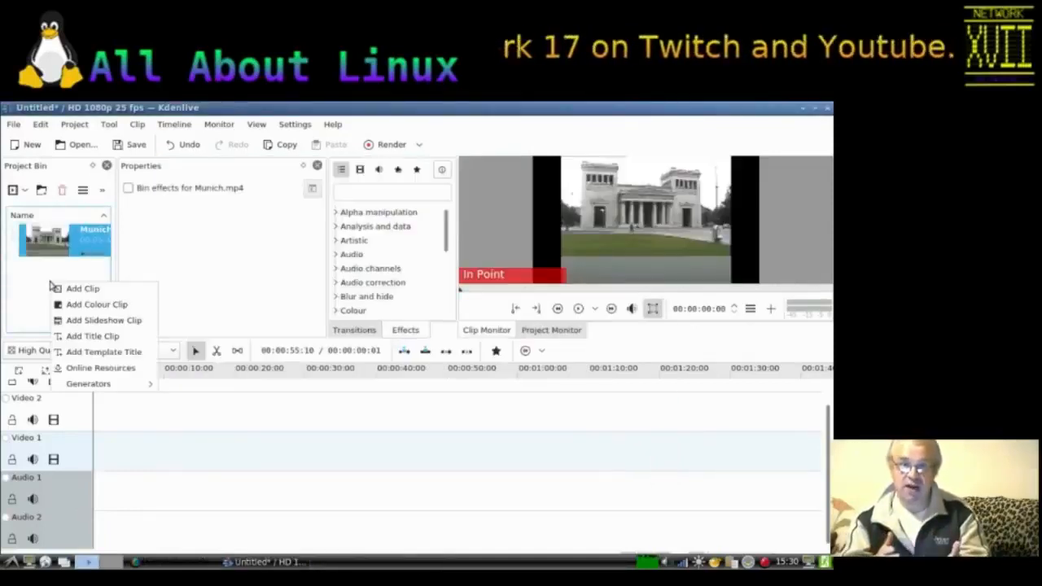
{"action": "left_click", "coordinate": [64, 287]}
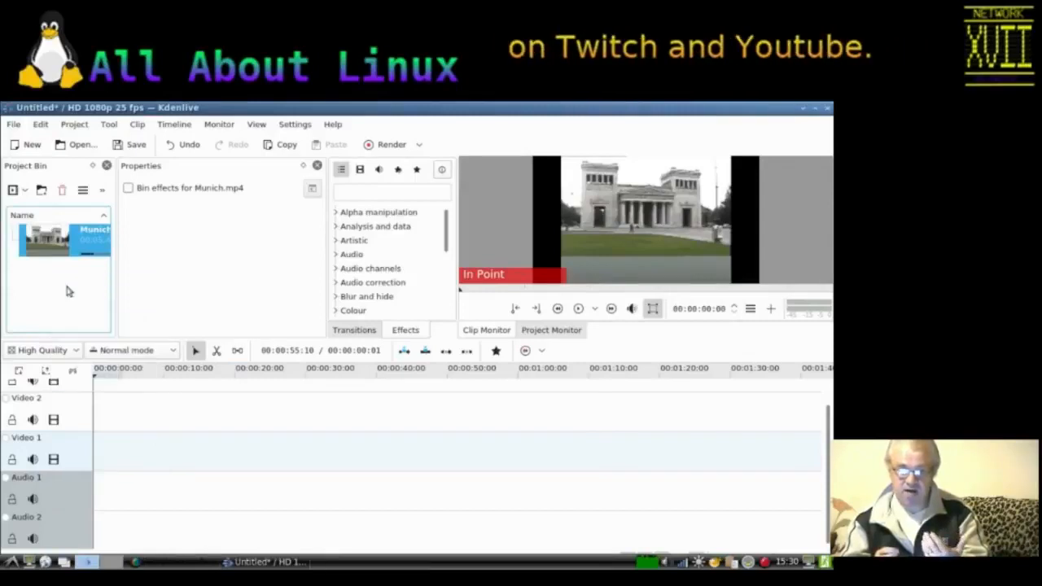
{"action": "left_click", "coordinate": [301, 188]}
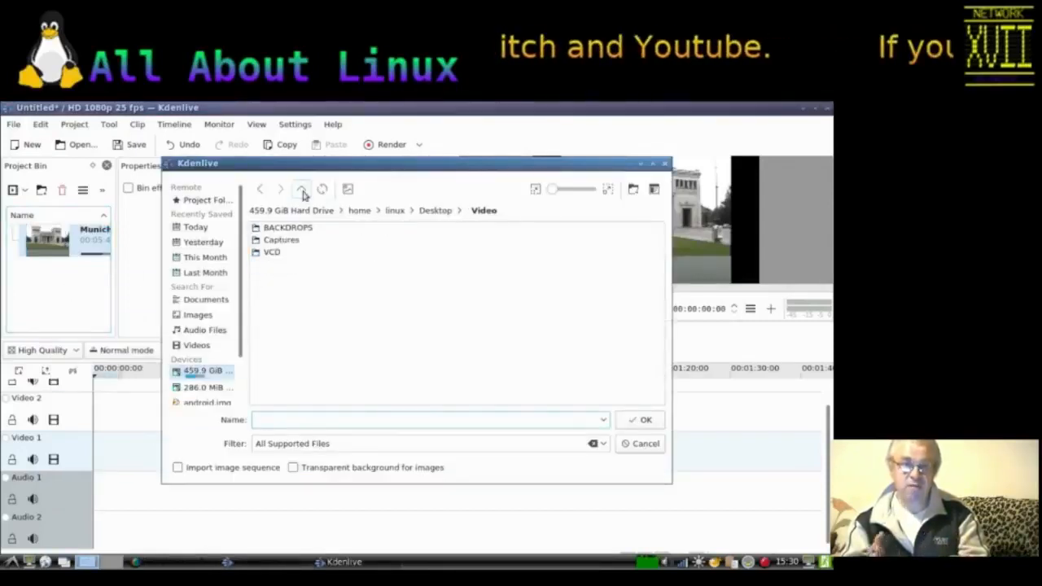
{"action": "left_click", "coordinate": [289, 228]}
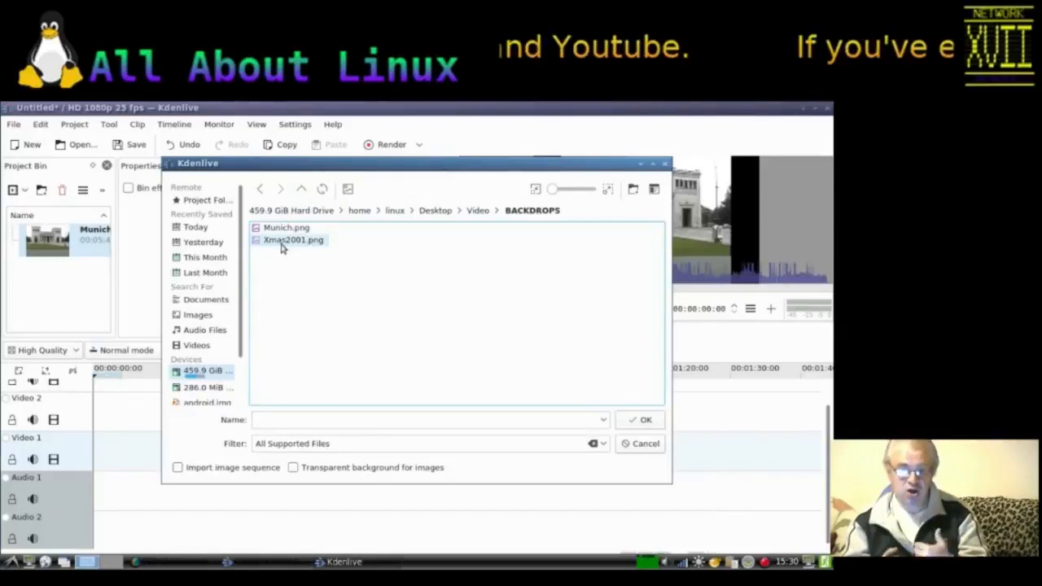
{"action": "double_click", "coordinate": [281, 229]}
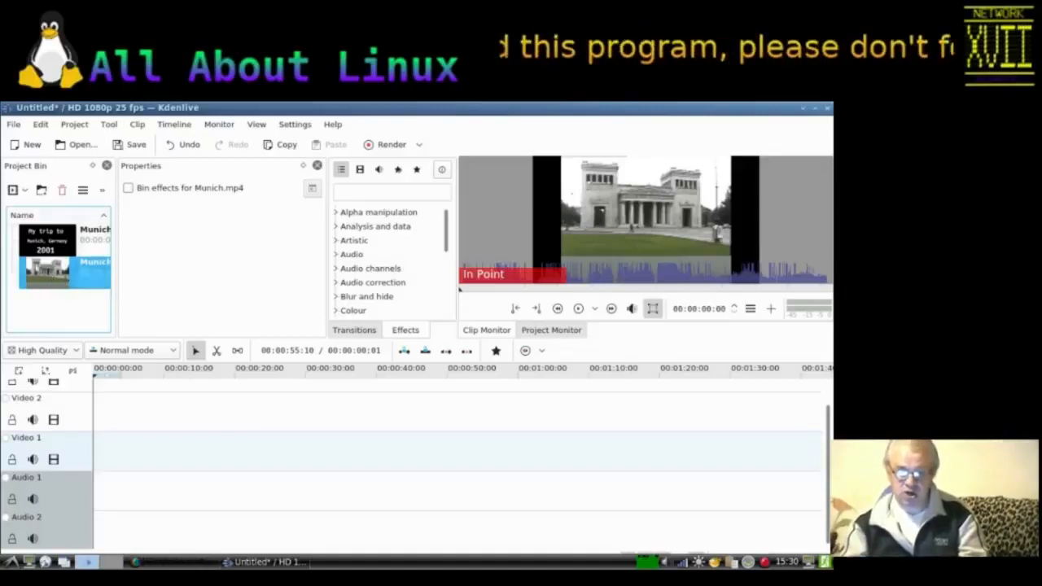
Step: Place Munich.mp4 on the Video 1 track and apply the Edge Crop effect to it
{"action": "left_click_drag", "start_coordinate": [40, 279], "coordinate": [101, 461]}
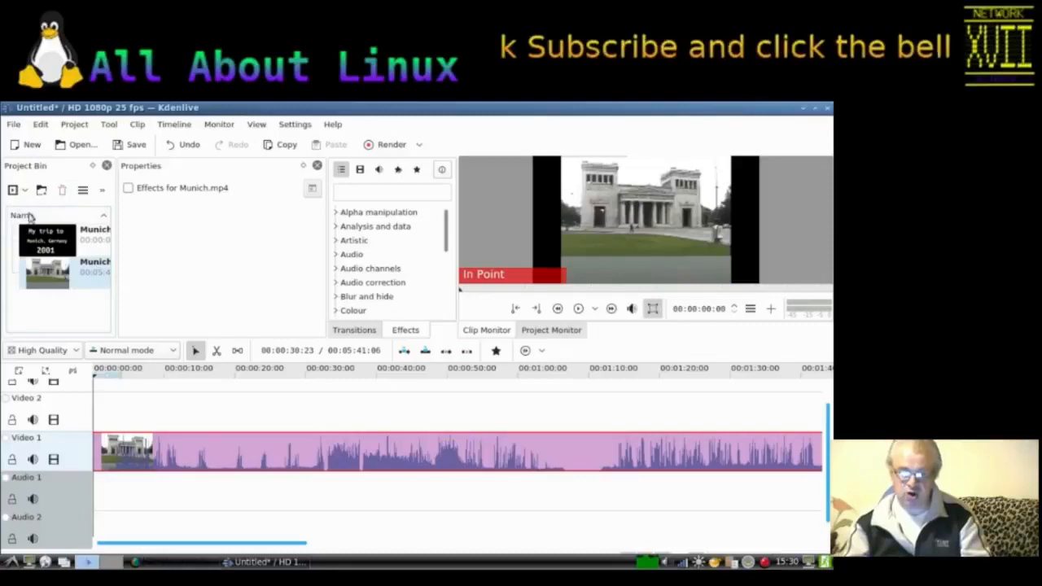
{"action": "right_click", "coordinate": [172, 453]}
{"action": "mouse_move", "coordinate": [234, 431]}
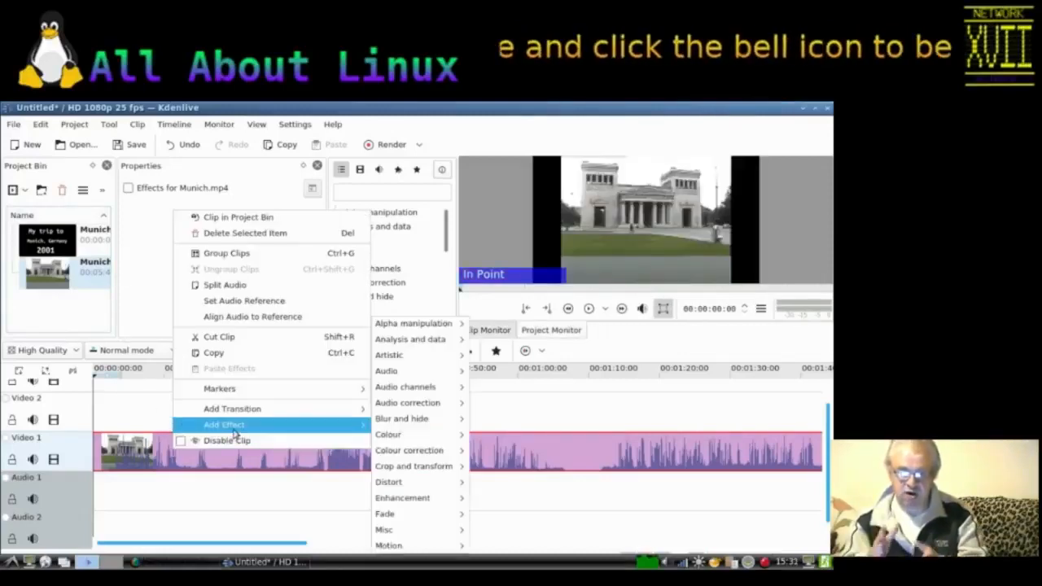
{"action": "mouse_move", "coordinate": [403, 470]}
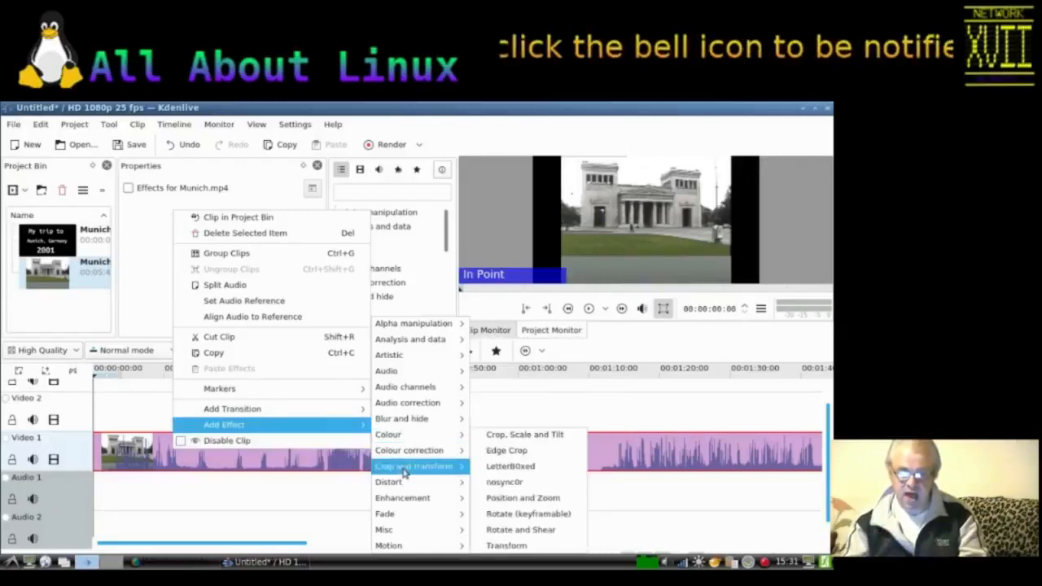
{"action": "left_click", "coordinate": [507, 451]}
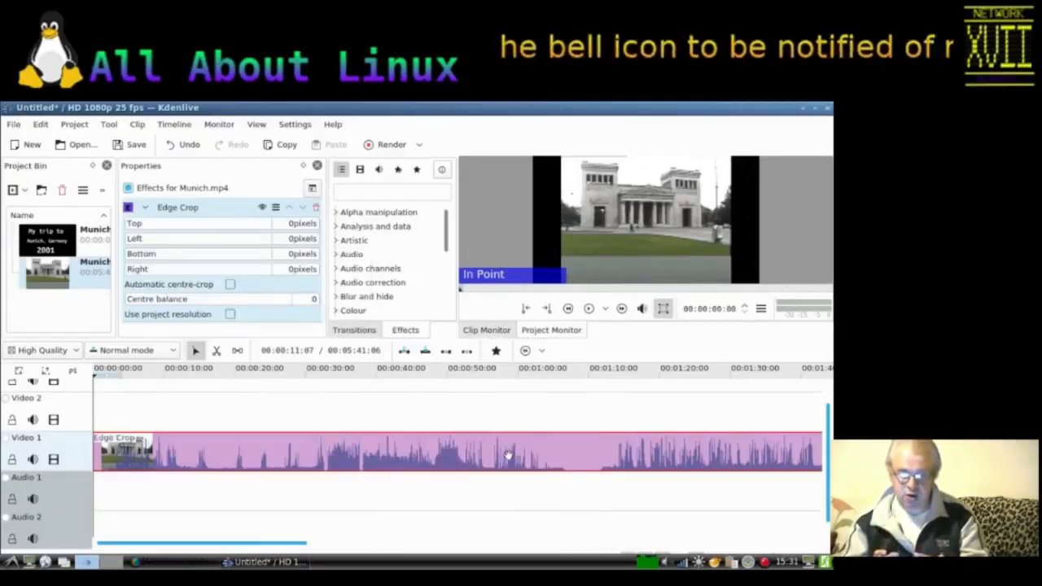
Step: Enable automatic centre-crop on the Edge Crop effect and set the centre balance to about 939
{"action": "left_click", "coordinate": [231, 285]}
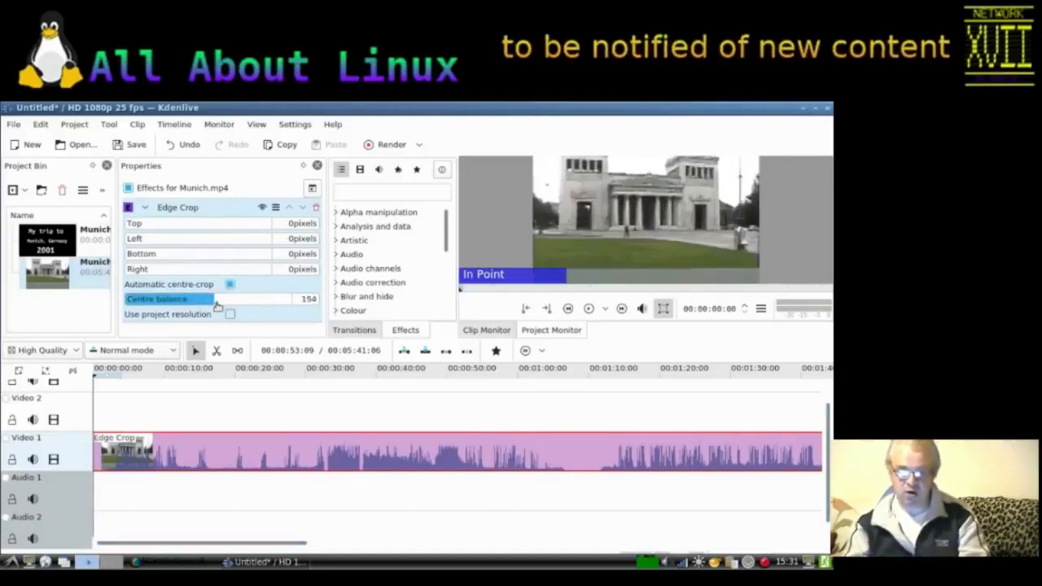
{"action": "left_click_drag", "start_coordinate": [211, 304], "coordinate": [247, 308]}
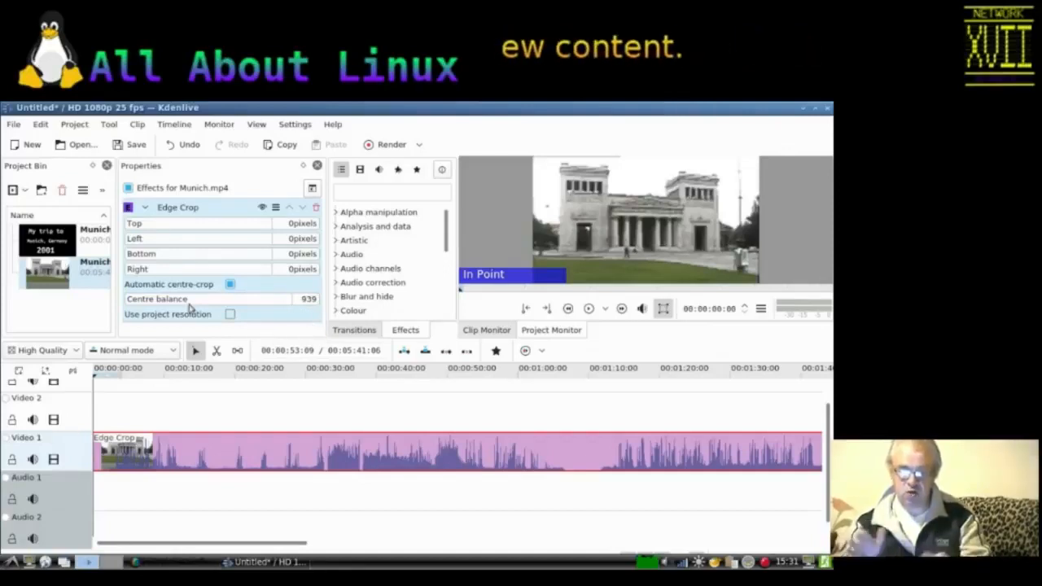
Step: Place Munich.png at the start of the Video 2 track and lengthen it to about 10 seconds
{"action": "left_click_drag", "start_coordinate": [48, 242], "coordinate": [108, 411]}
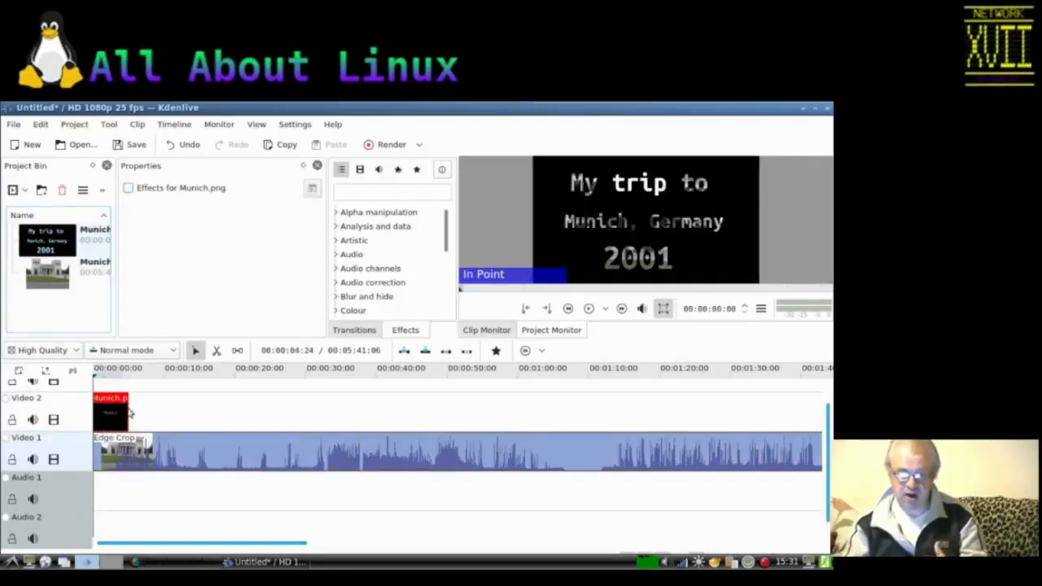
{"action": "left_click_drag", "start_coordinate": [128, 408], "coordinate": [164, 412]}
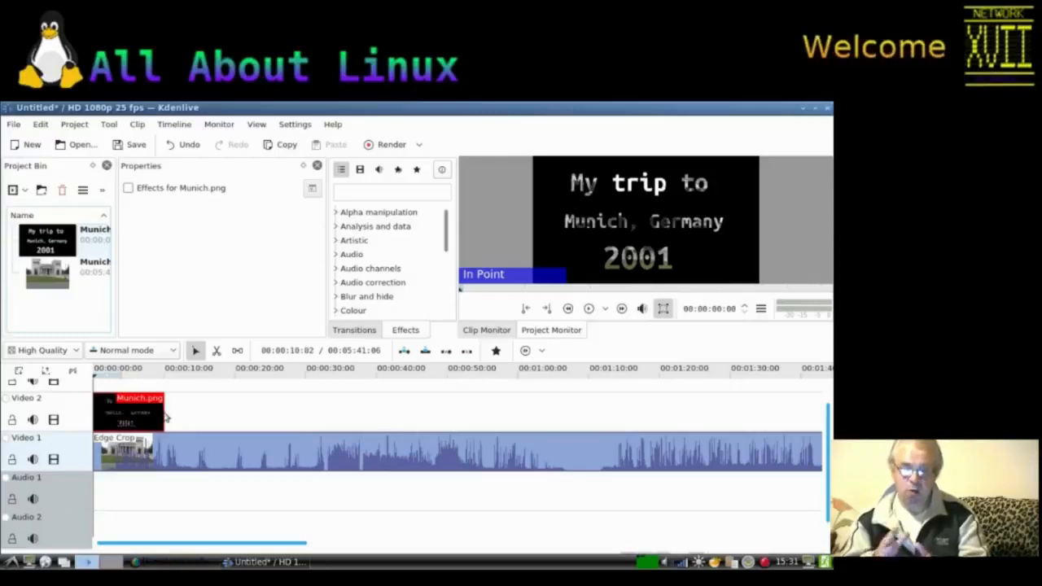
Step: Add a Speed effect to the Munich.mp4 clip on Video 1 and set it to 2000%
{"action": "left_click", "coordinate": [286, 457]}
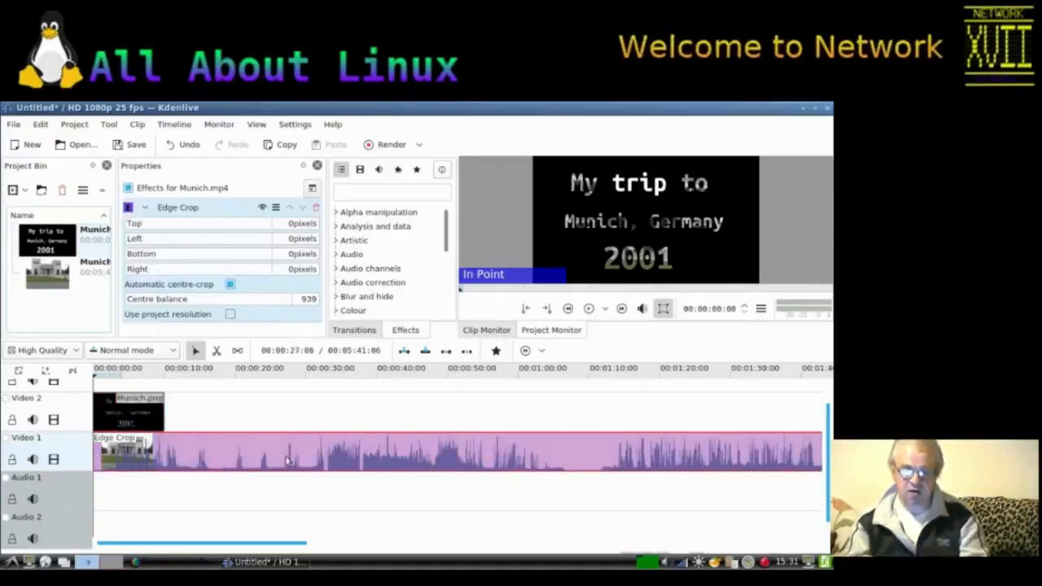
{"action": "right_click", "coordinate": [287, 461]}
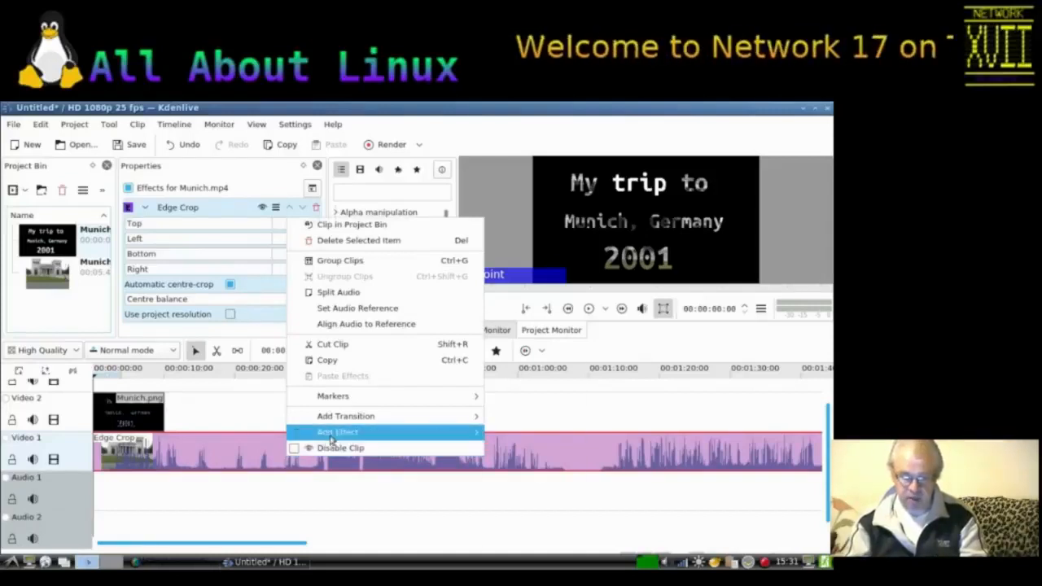
{"action": "mouse_move", "coordinate": [407, 433]}
{"action": "mouse_move", "coordinate": [498, 546]}
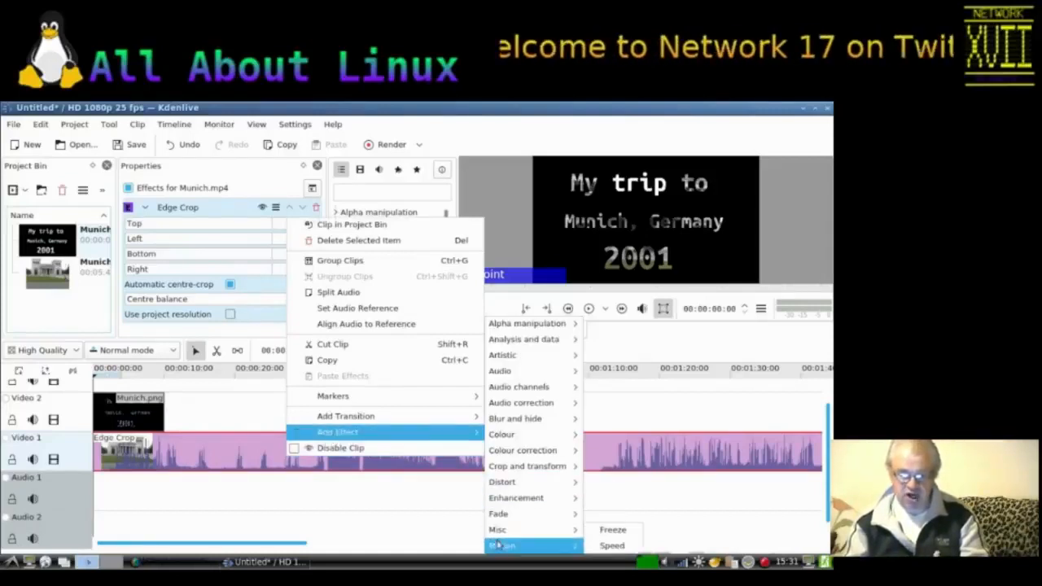
{"action": "left_click", "coordinate": [612, 545]}
{"action": "left_click_drag", "start_coordinate": [201, 225], "coordinate": [282, 227]}
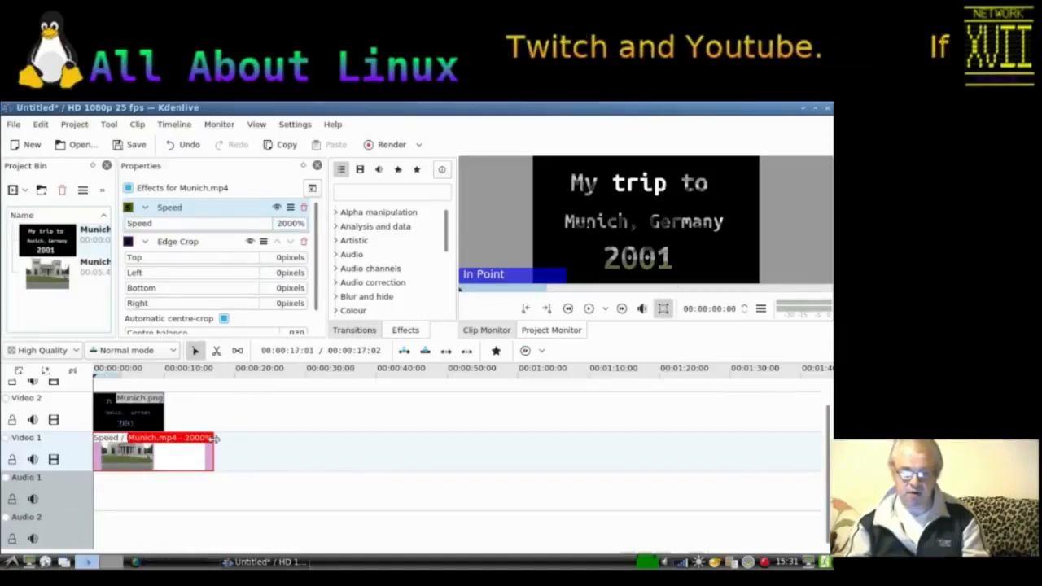
Step: Trim the sped-up clip so it ends with the title image, and preview the result
{"action": "left_click_drag", "start_coordinate": [213, 439], "coordinate": [164, 444]}
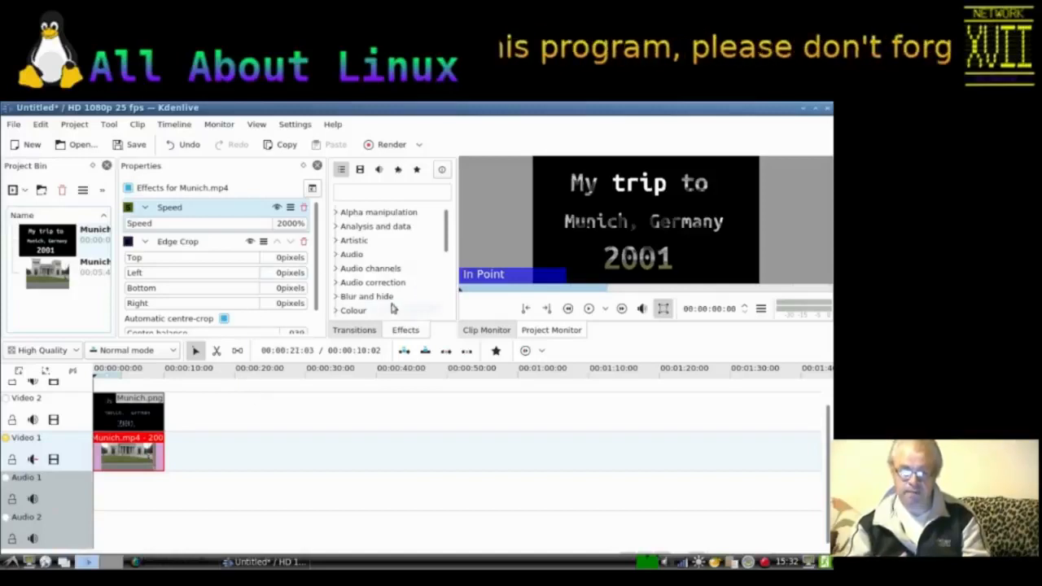
{"action": "left_click", "coordinate": [588, 310]}
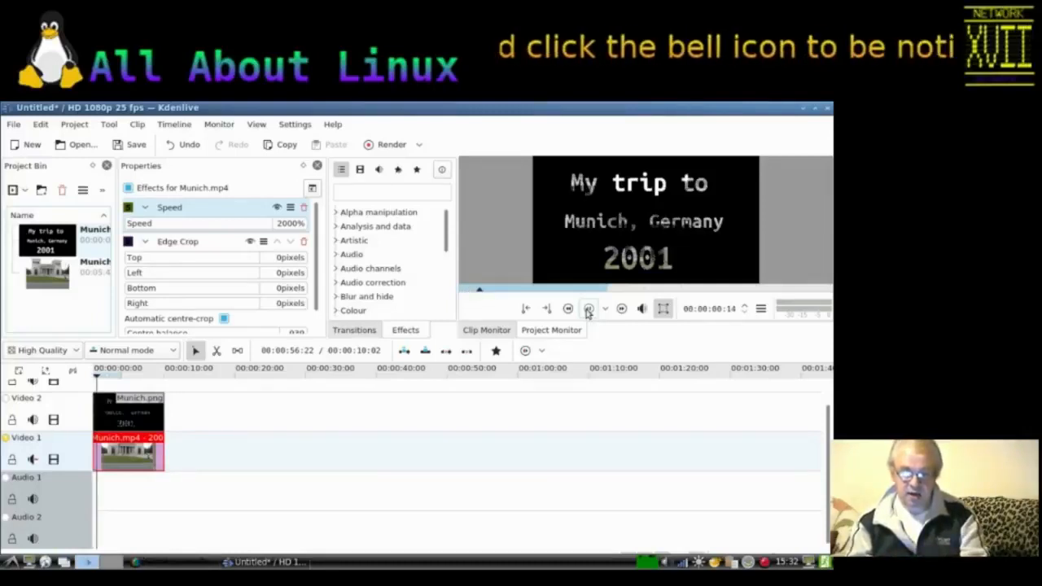
{"action": "left_click", "coordinate": [586, 309]}
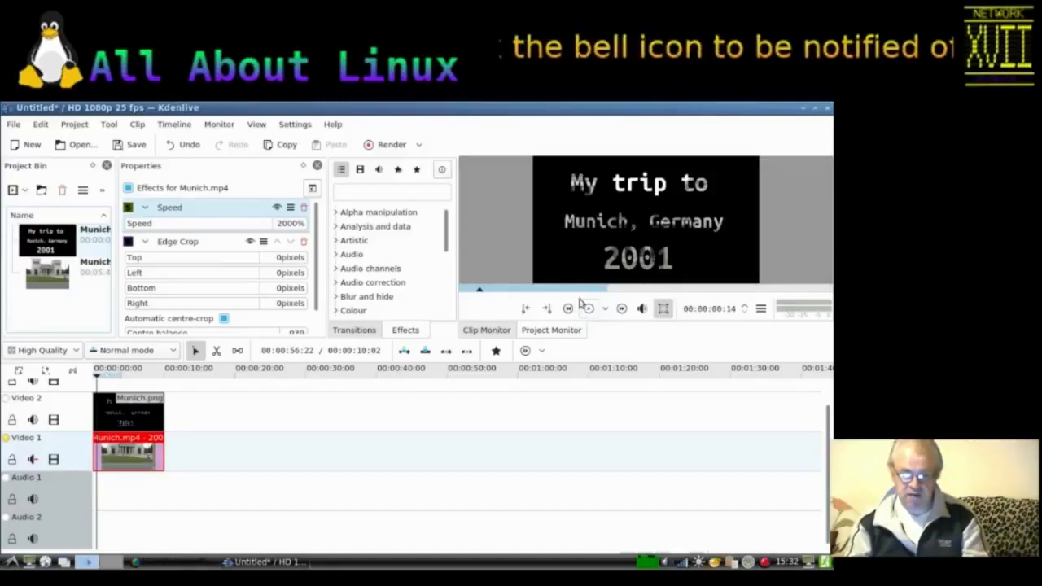
Step: Open the render settings, choose the MP4 format, and browse for the output file location
{"action": "left_click", "coordinate": [387, 144]}
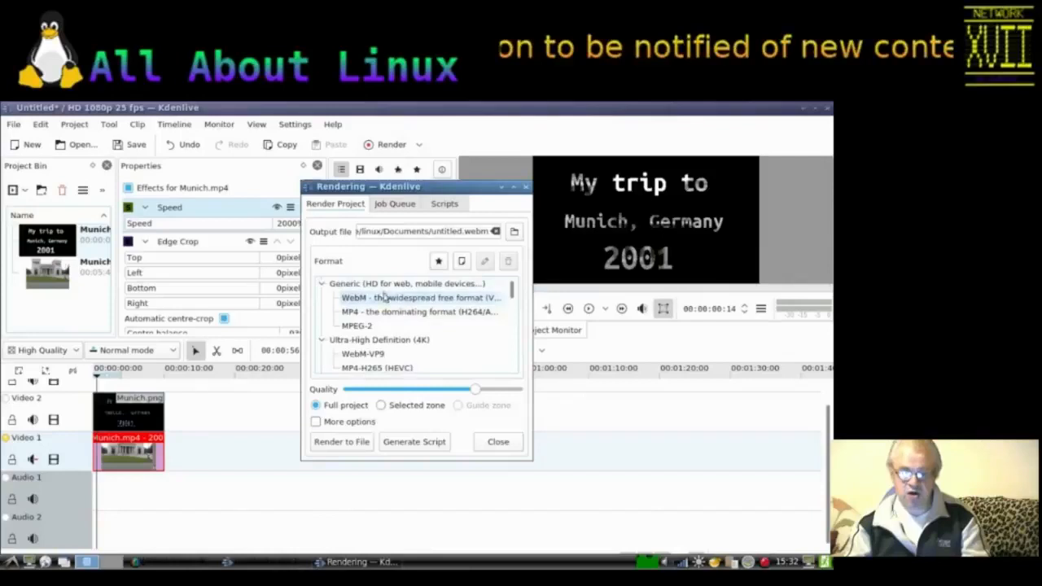
{"action": "left_click", "coordinate": [355, 314]}
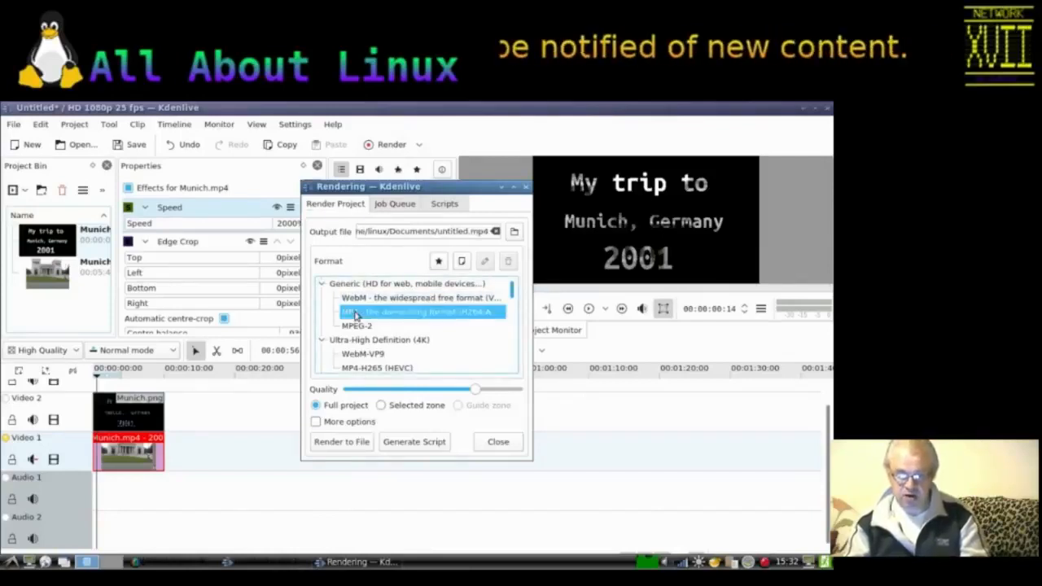
{"action": "left_click", "coordinate": [516, 235]}
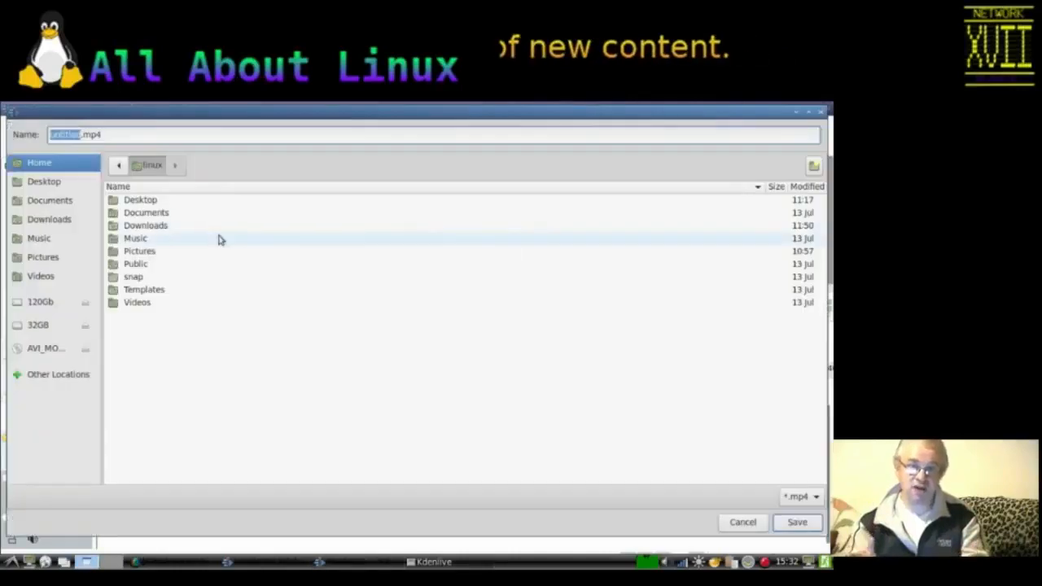
Step: Create a new folder named Titles inside Desktop/Video
{"action": "left_click", "coordinate": [49, 182]}
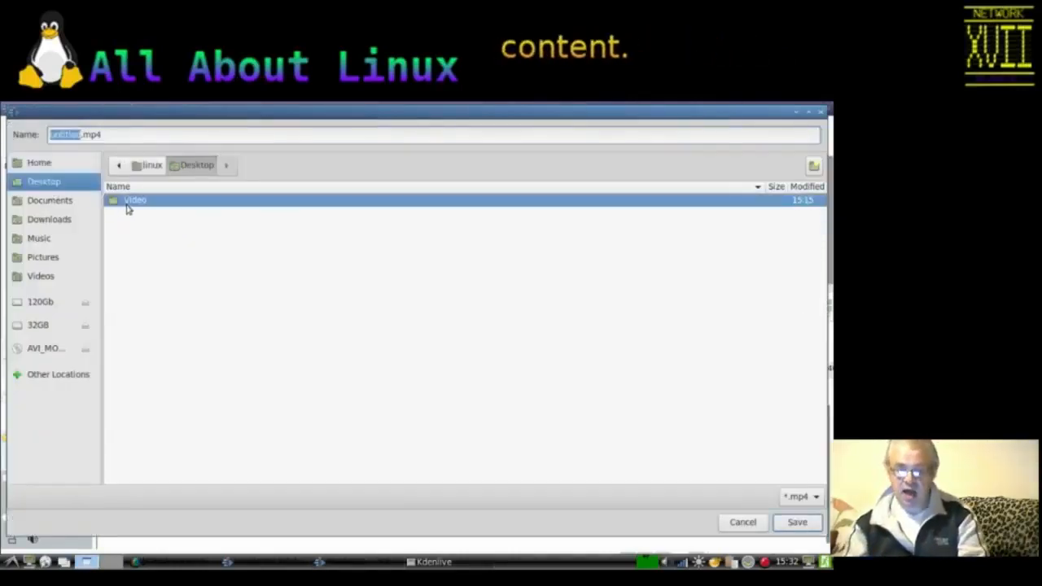
{"action": "double_click", "coordinate": [133, 201]}
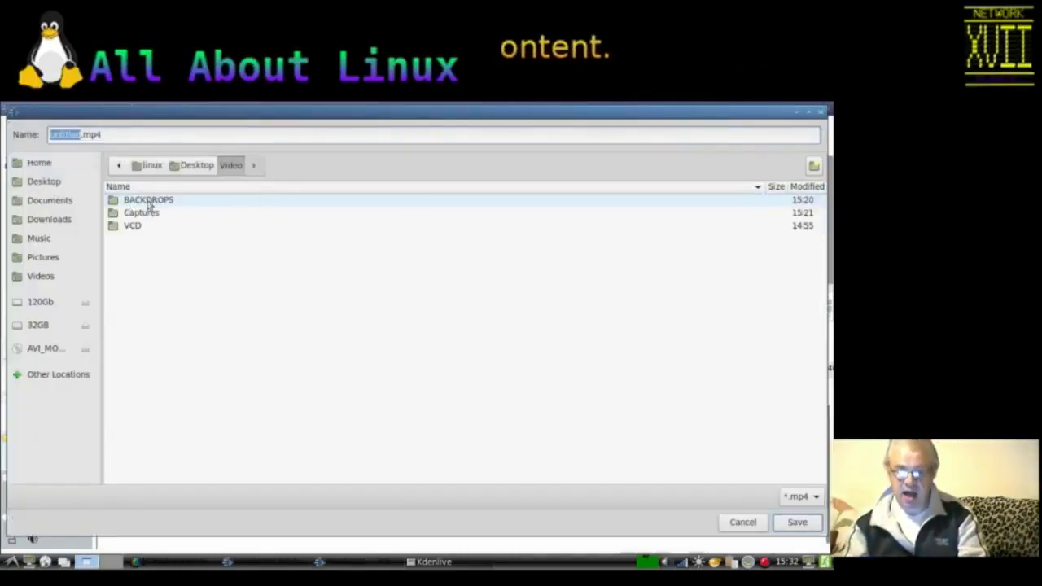
{"action": "left_click", "coordinate": [814, 167]}
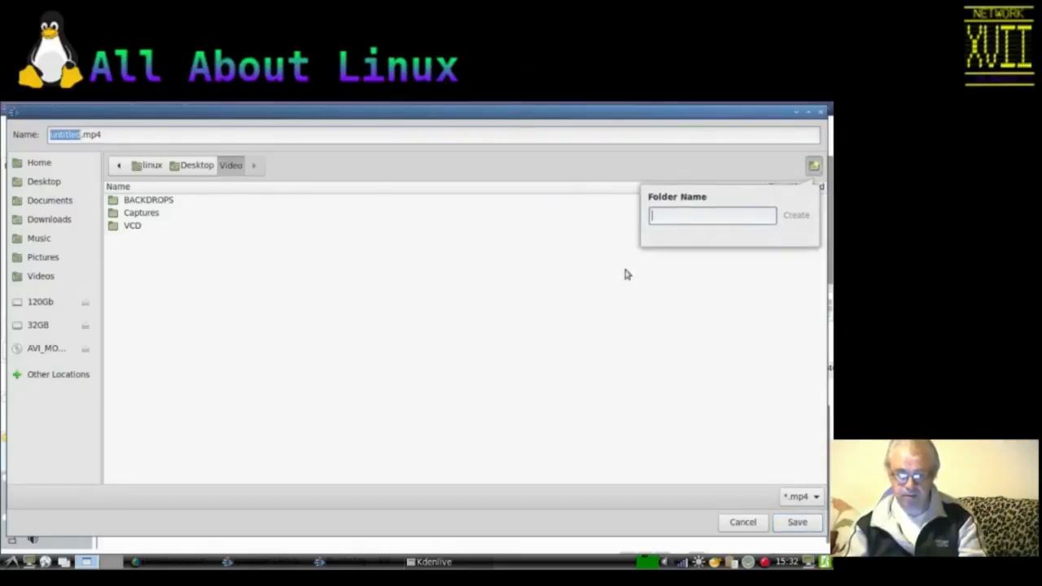
{"action": "type", "text": "Titles"}
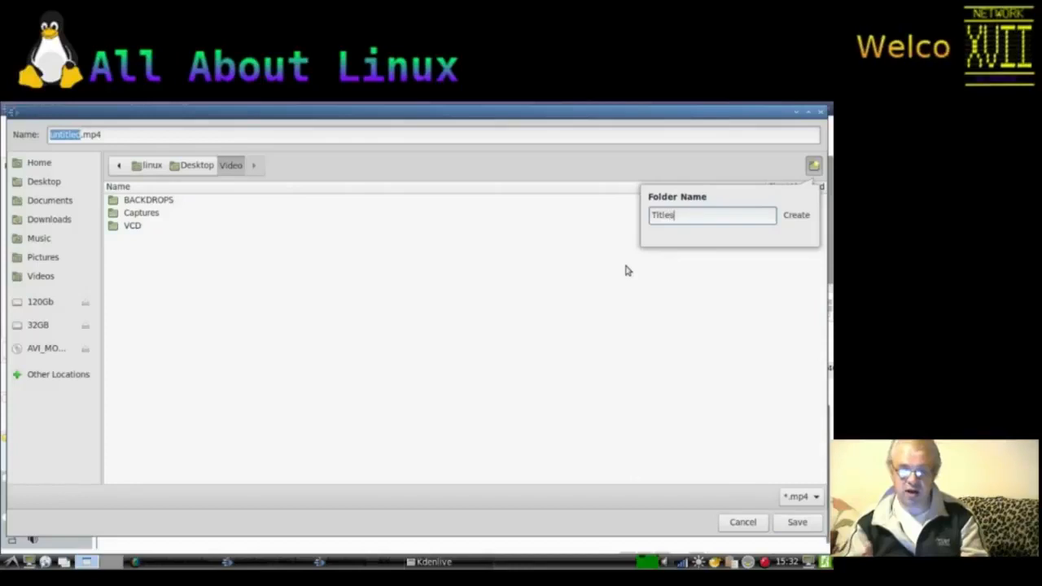
{"action": "key", "text": "Return"}
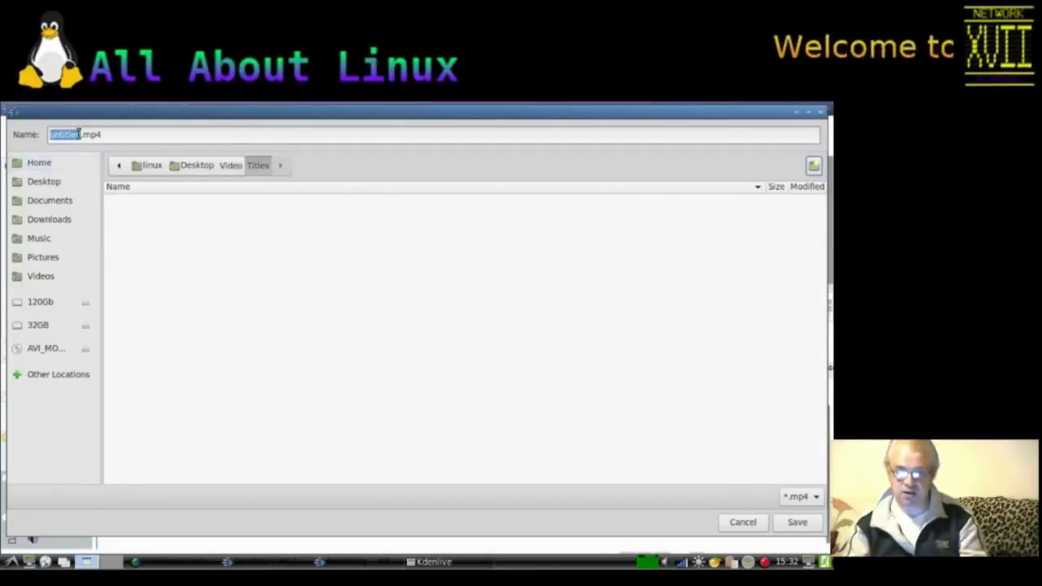
Step: Name the output file Titles.mp4
{"action": "left_click_drag", "start_coordinate": [77, 135], "coordinate": [81, 137]}
{"action": "key", "text": "shift+Left"}
{"action": "key", "text": "shift+Left"}
{"action": "key", "text": "shift+Left"}
{"action": "key", "text": "shift+Left"}
{"action": "key", "text": "shift+Left"}
{"action": "key", "text": "shift+Left"}
{"action": "key", "text": "shift+Left"}
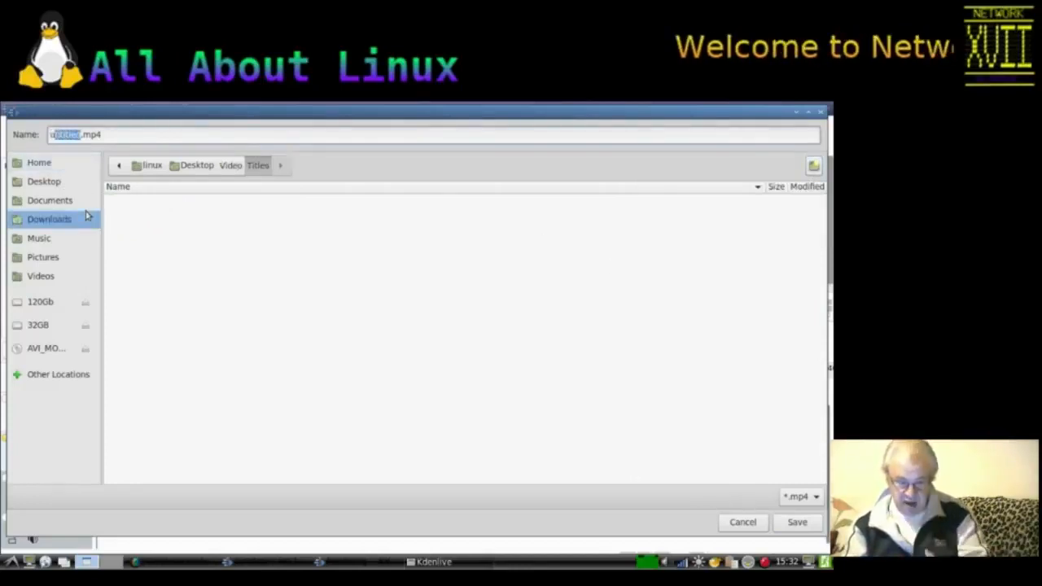
{"action": "type", "text": "Titles"}
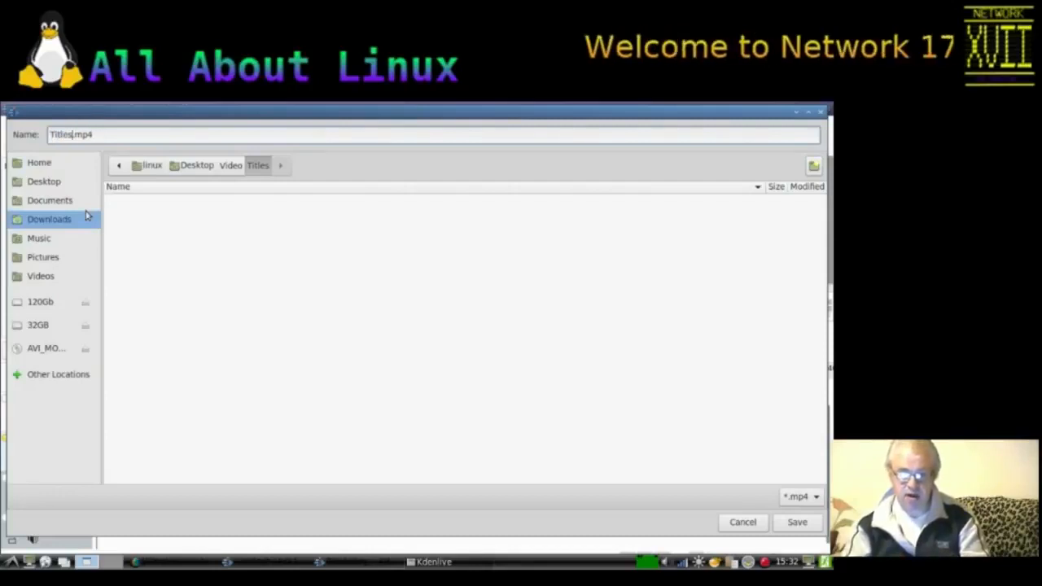
Step: Rename the output file to Title - Munich.mp4 and save it in the Titles folder
{"action": "key", "text": "BackSpace"}
{"action": "type", "text": "- "}
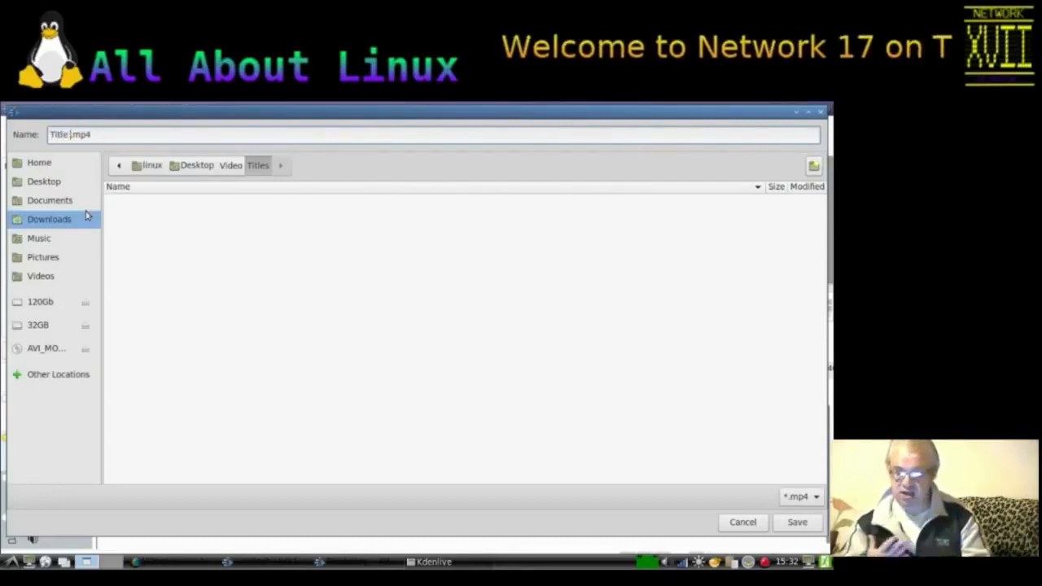
{"action": "type", "text": "Mu"}
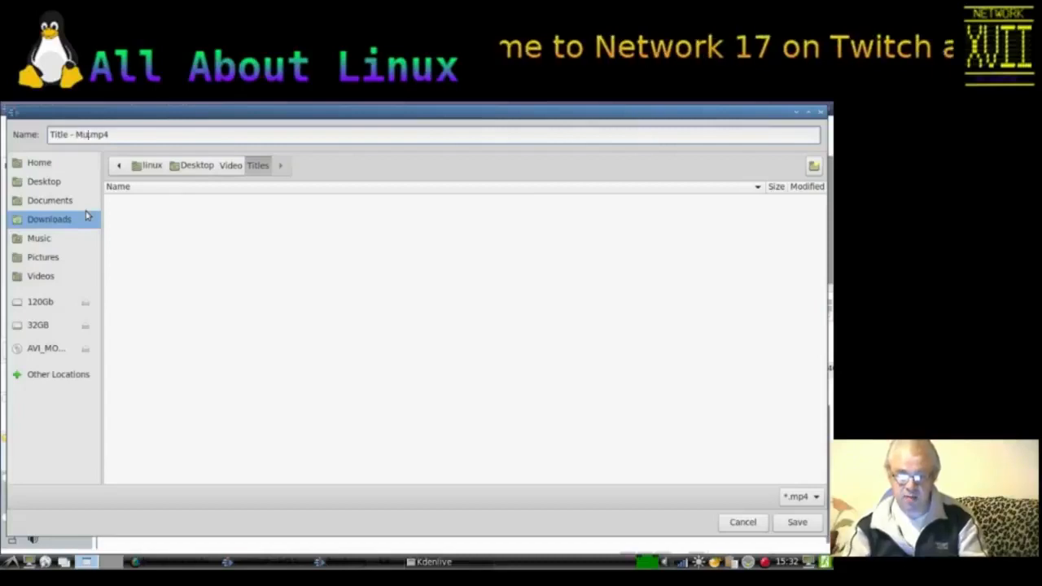
{"action": "type", "text": "n"}
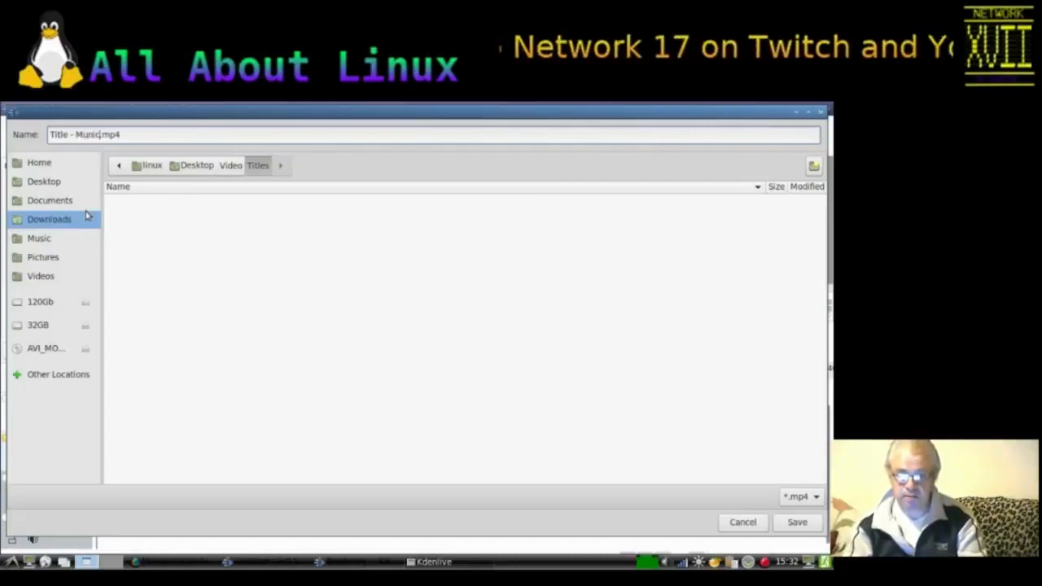
{"action": "type", "text": "ich"}
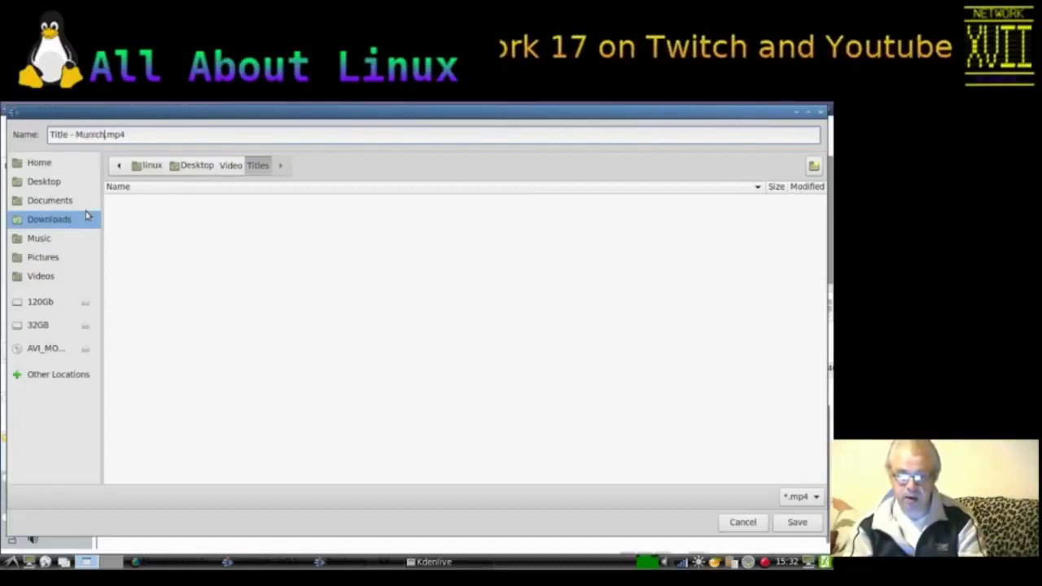
{"action": "left_click", "coordinate": [139, 133]}
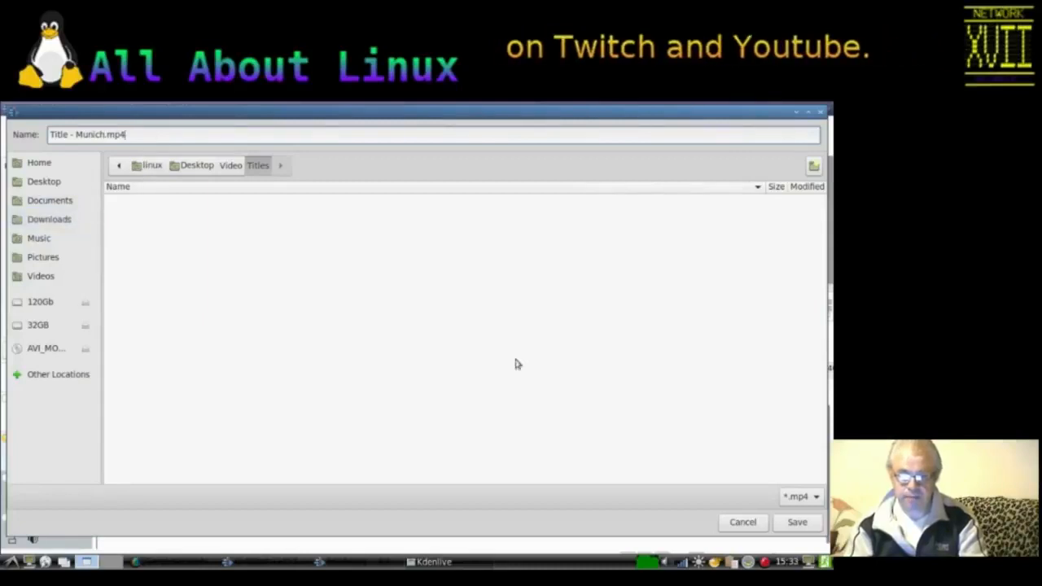
{"action": "left_click", "coordinate": [797, 522]}
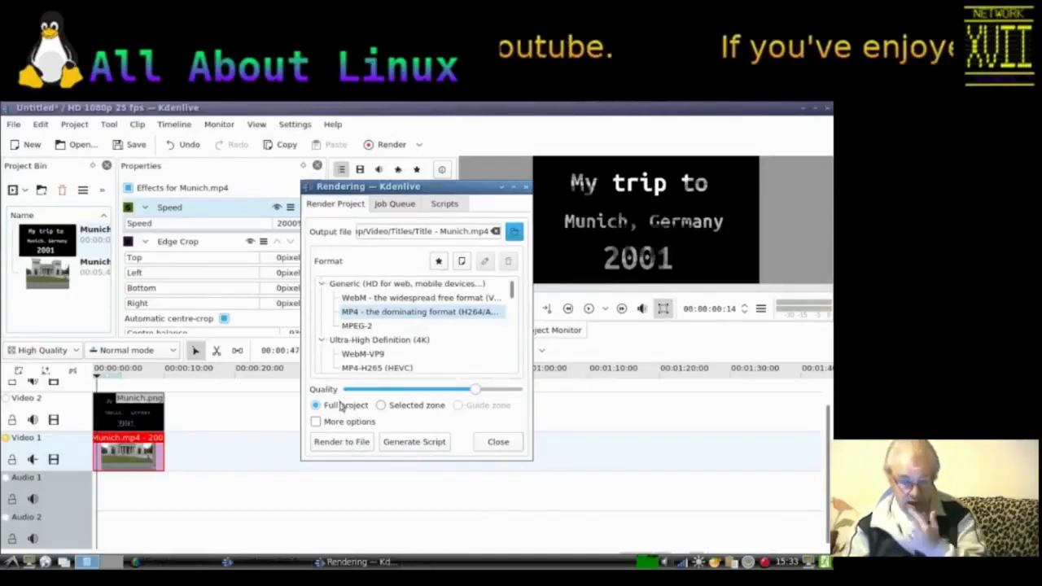
Step: Enable more options, rescale the output to 1280 x 720, render the project to file, and close the render window
{"action": "left_click", "coordinate": [316, 422]}
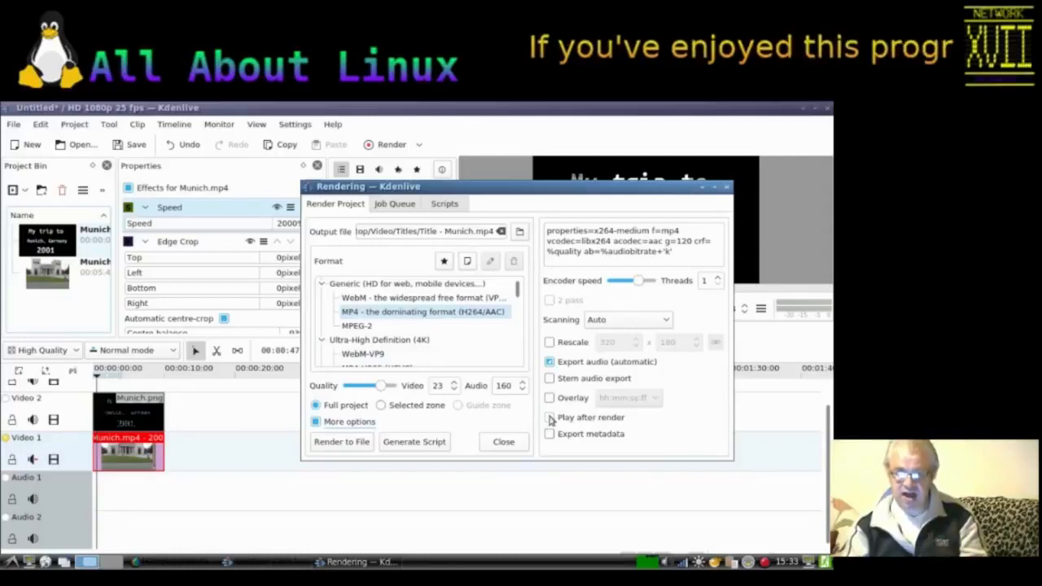
{"action": "left_click", "coordinate": [551, 342]}
{"action": "left_click_drag", "start_coordinate": [618, 344], "coordinate": [595, 345]}
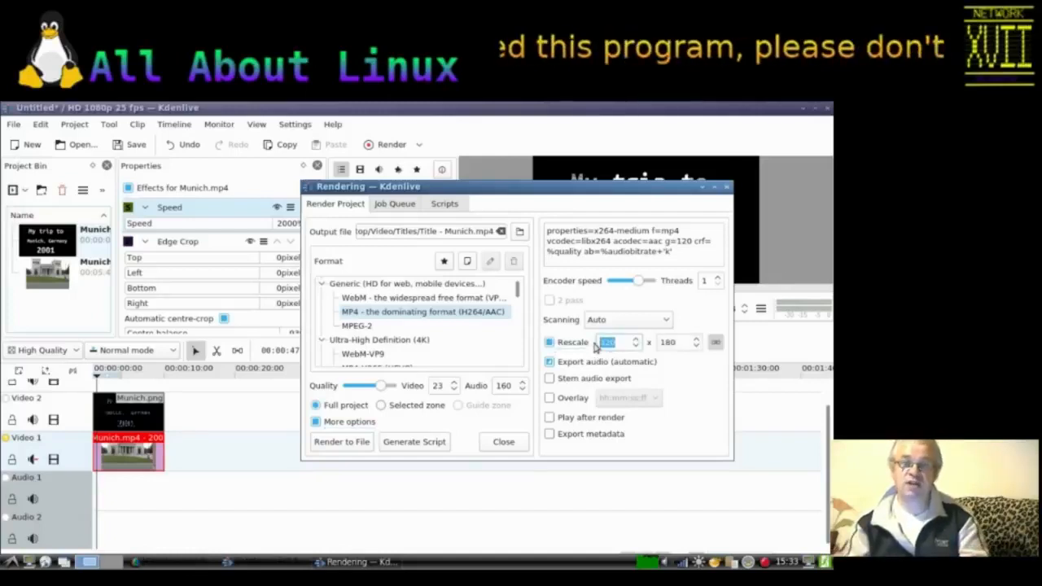
{"action": "type", "text": "1280"}
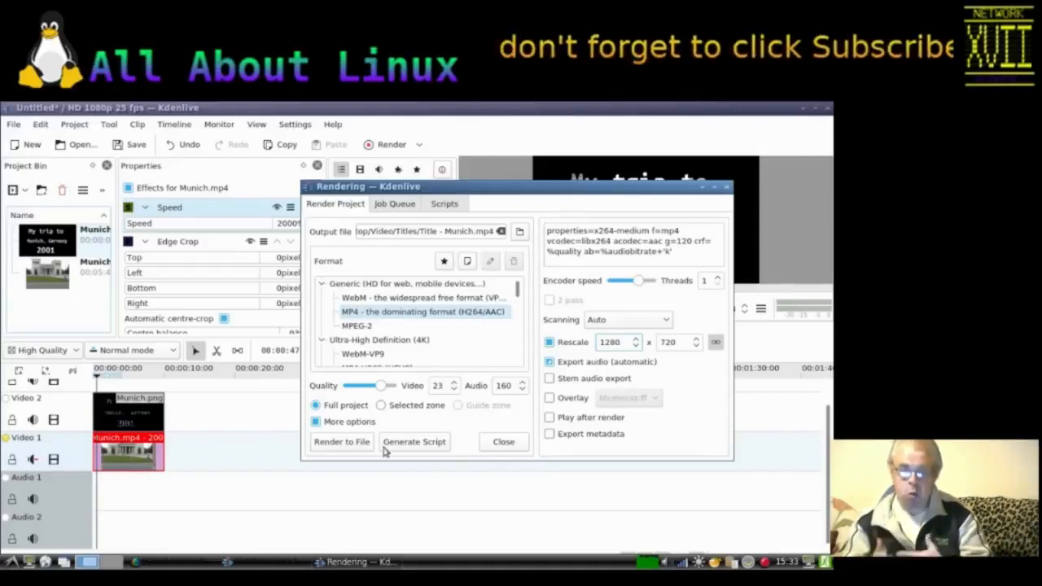
{"action": "left_click", "coordinate": [357, 445]}
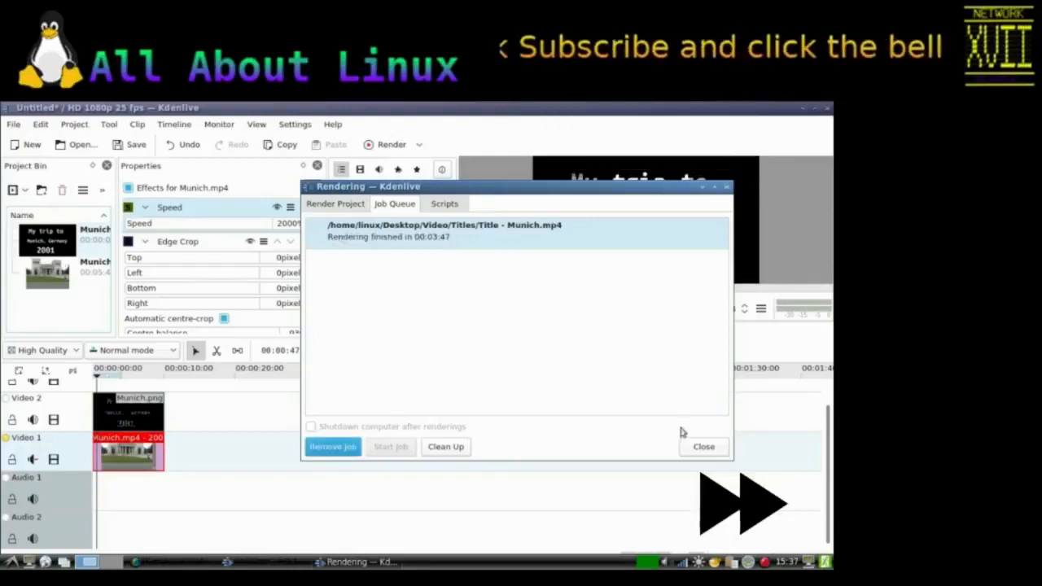
{"action": "left_click", "coordinate": [698, 451]}
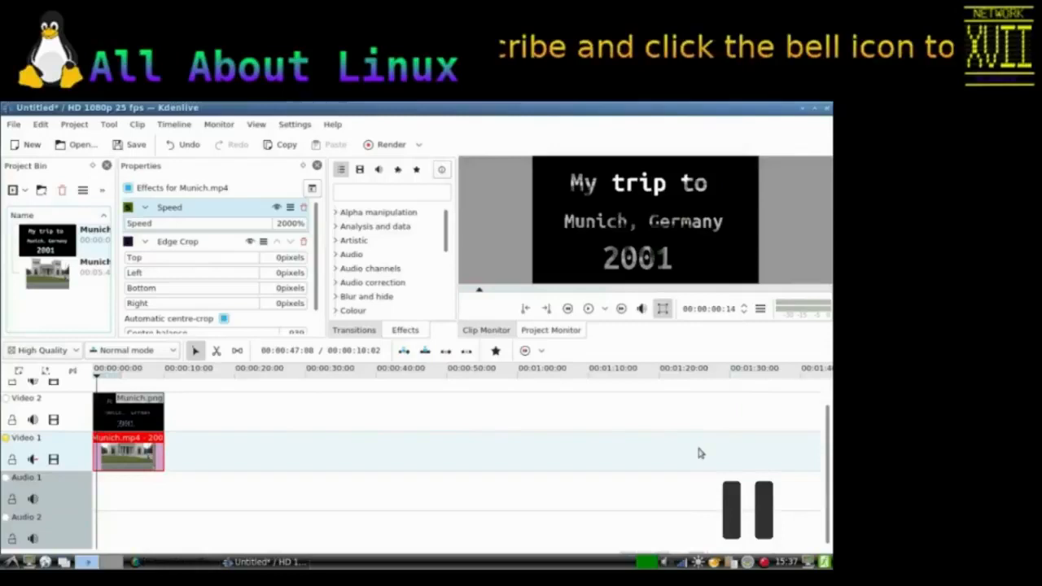
Step: Start a new project with the HD 720p 60 fps profile without saving changes to the current one
{"action": "left_click", "coordinate": [117, 404]}
{"action": "left_click", "coordinate": [31, 147]}
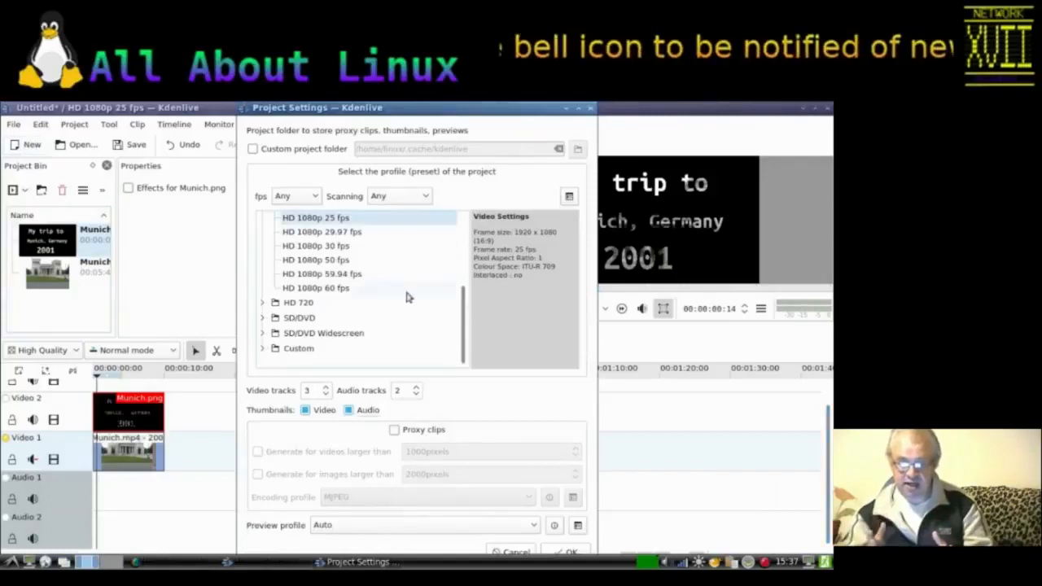
{"action": "left_click", "coordinate": [264, 302]}
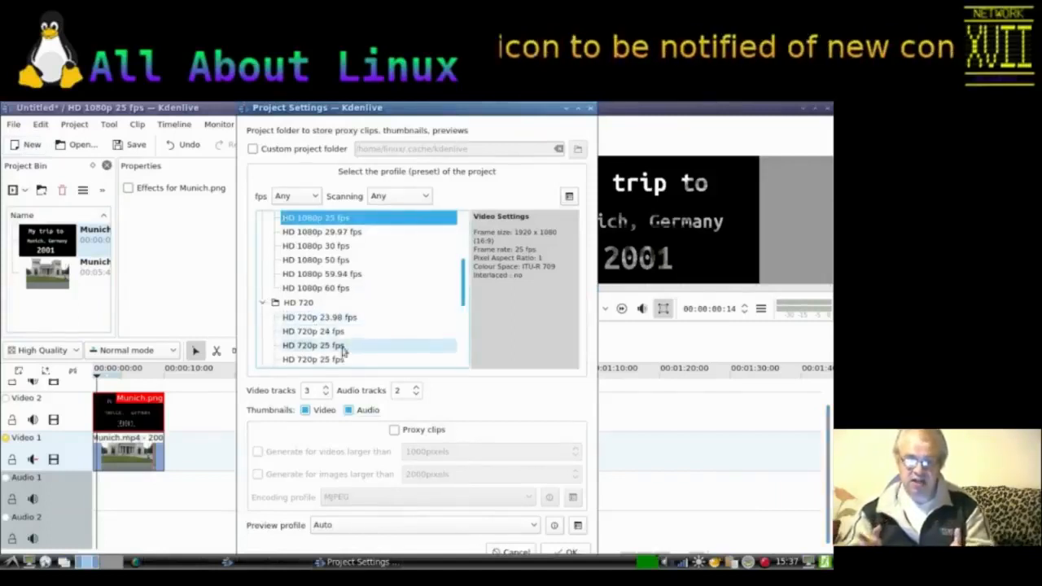
{"action": "scroll", "coordinate": [469, 329], "scroll_direction": "down", "scroll_amount": 4}
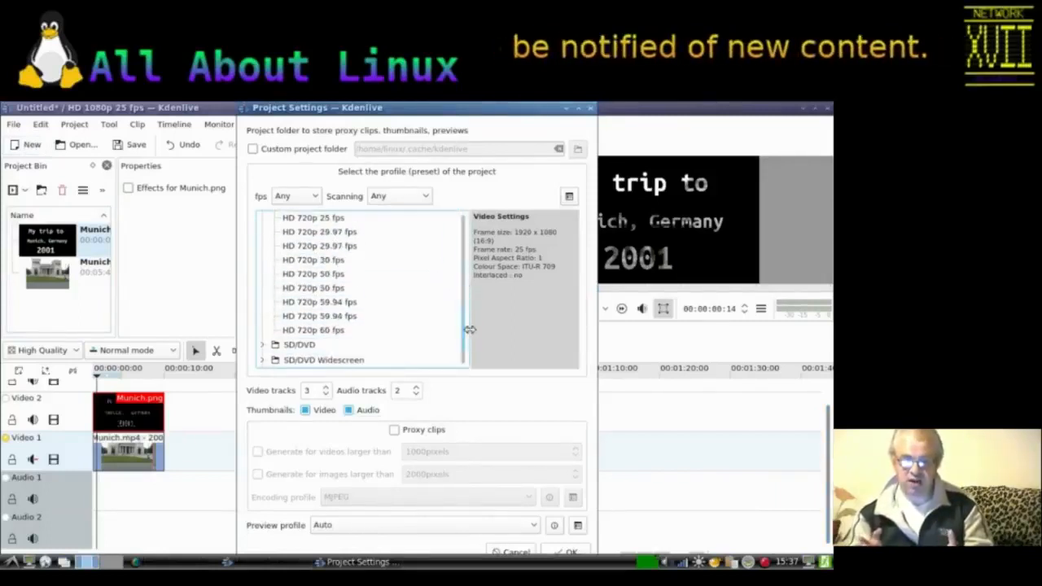
{"action": "left_click", "coordinate": [330, 331]}
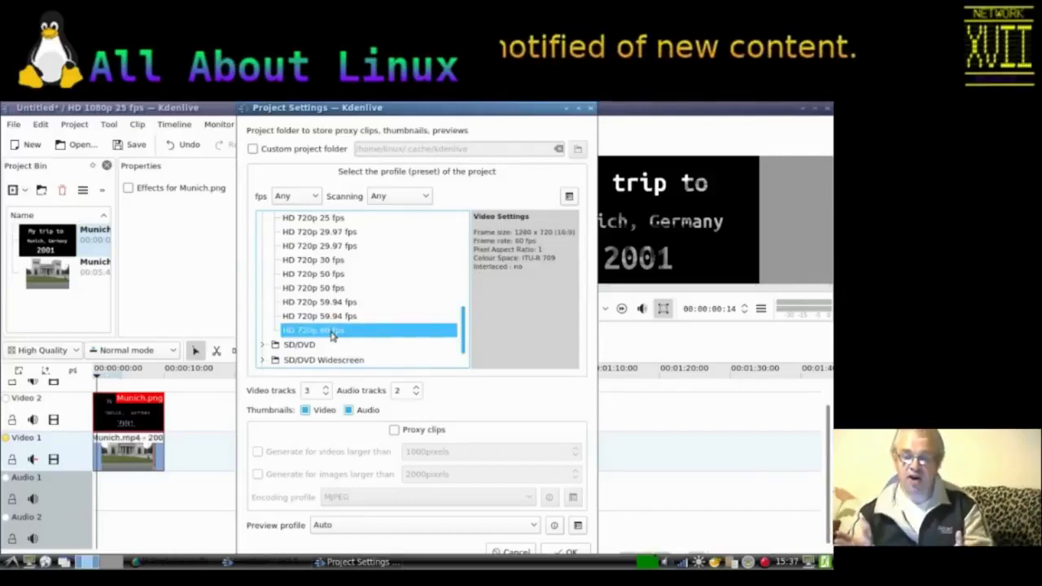
{"action": "left_click", "coordinate": [568, 552]}
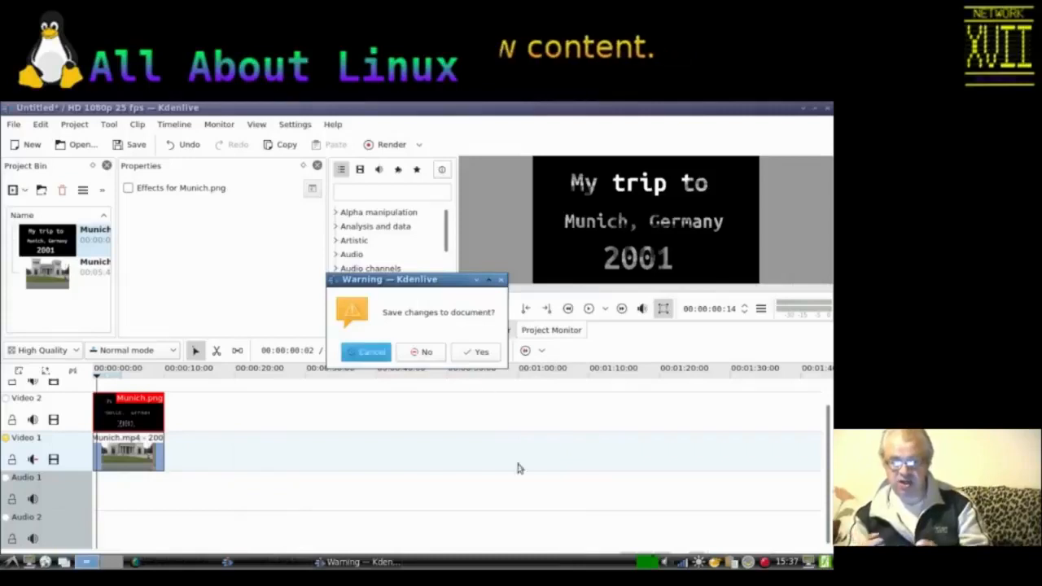
{"action": "left_click", "coordinate": [426, 352]}
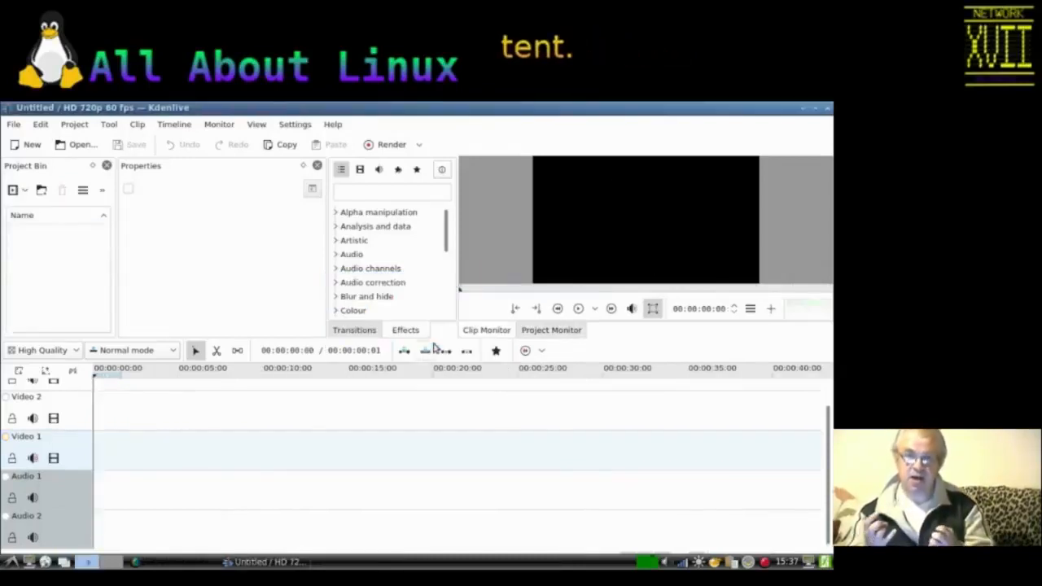
Step: Add the Xmas2001.png image from the BACKDROPS folder to the project bin
{"action": "right_click", "coordinate": [47, 253]}
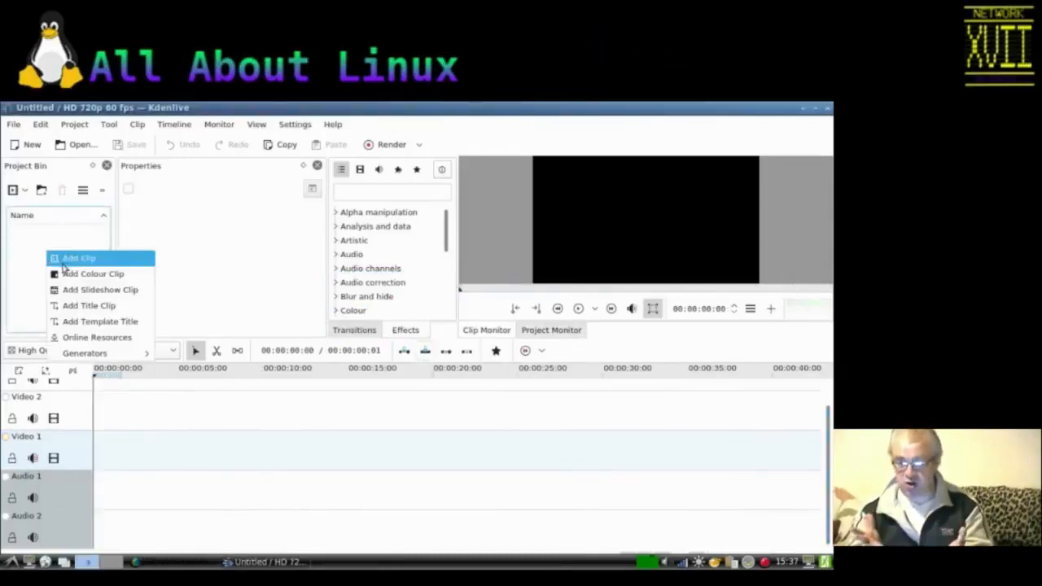
{"action": "left_click", "coordinate": [65, 260]}
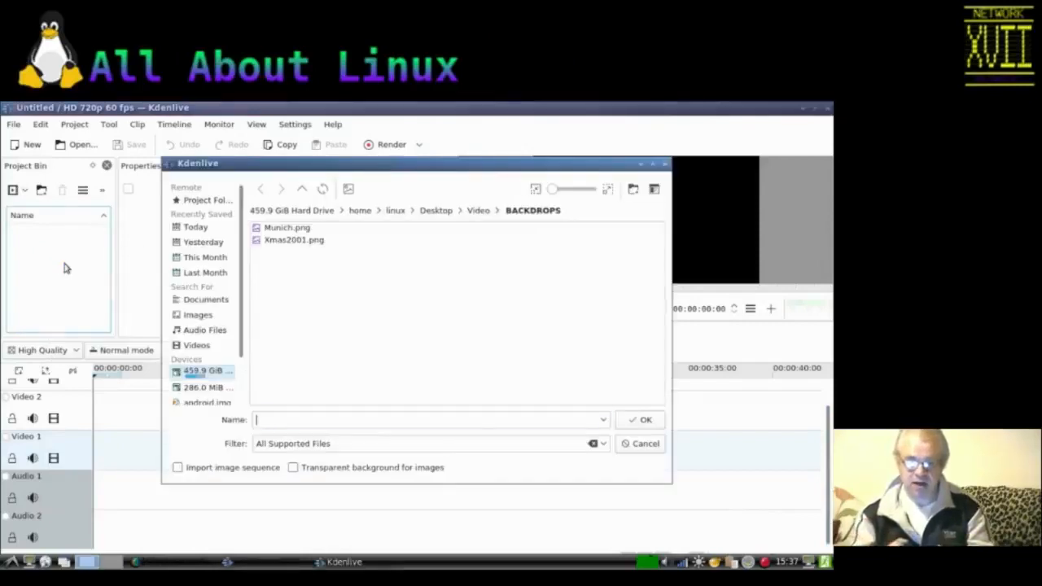
{"action": "left_click", "coordinate": [276, 242]}
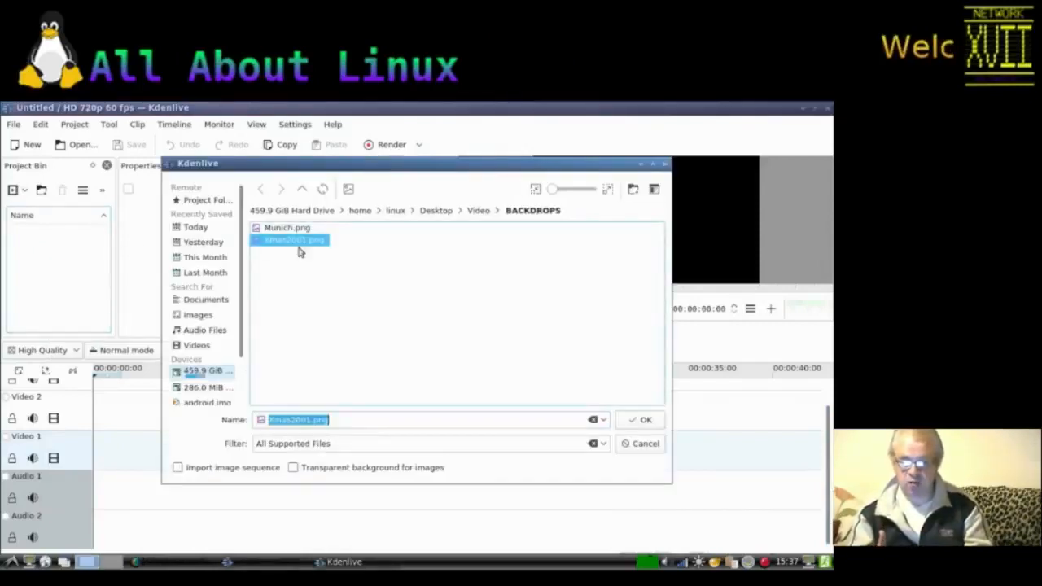
{"action": "left_click", "coordinate": [630, 422]}
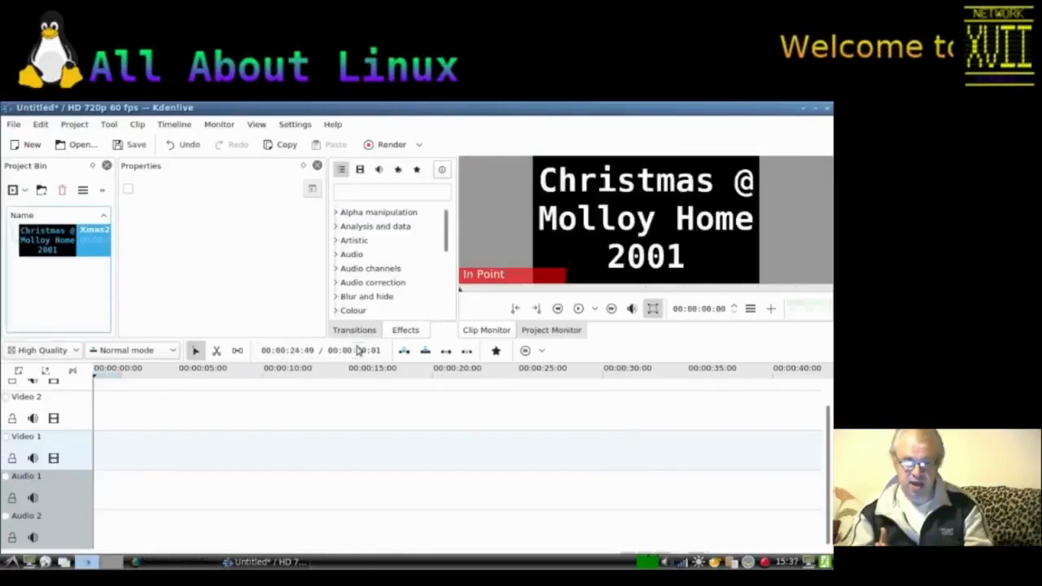
Step: Add XMAS2001.mp4 from the Video/VCD folder to the bin and place it at the start of the Video 1 track
{"action": "right_click", "coordinate": [55, 295]}
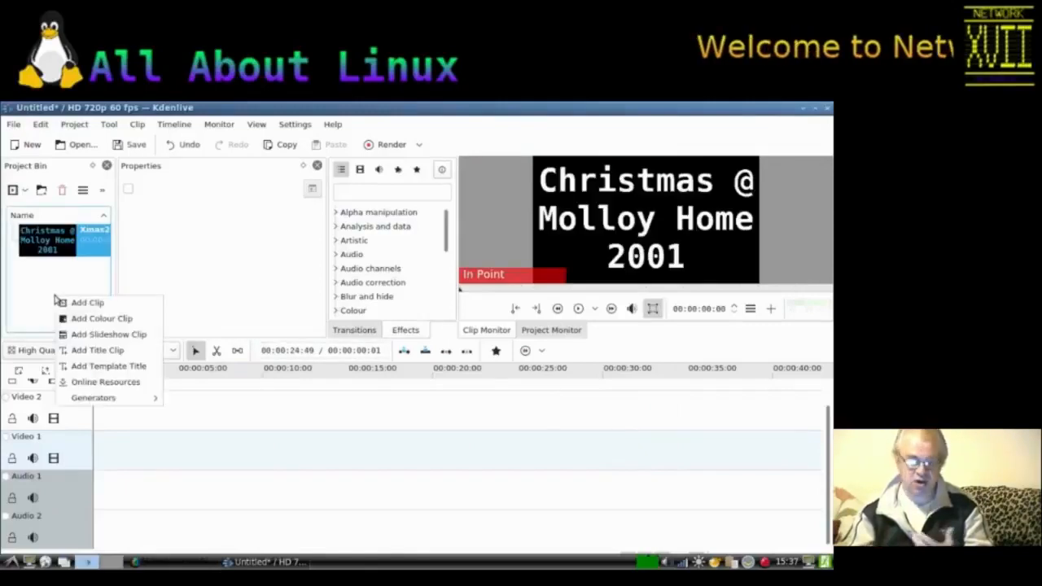
{"action": "left_click", "coordinate": [76, 305]}
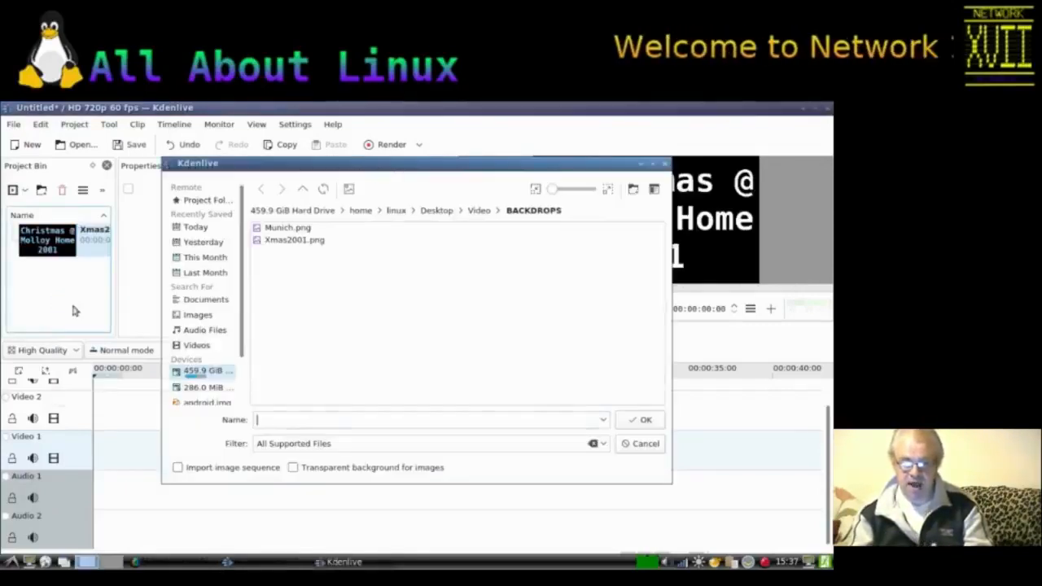
{"action": "left_click", "coordinate": [302, 190]}
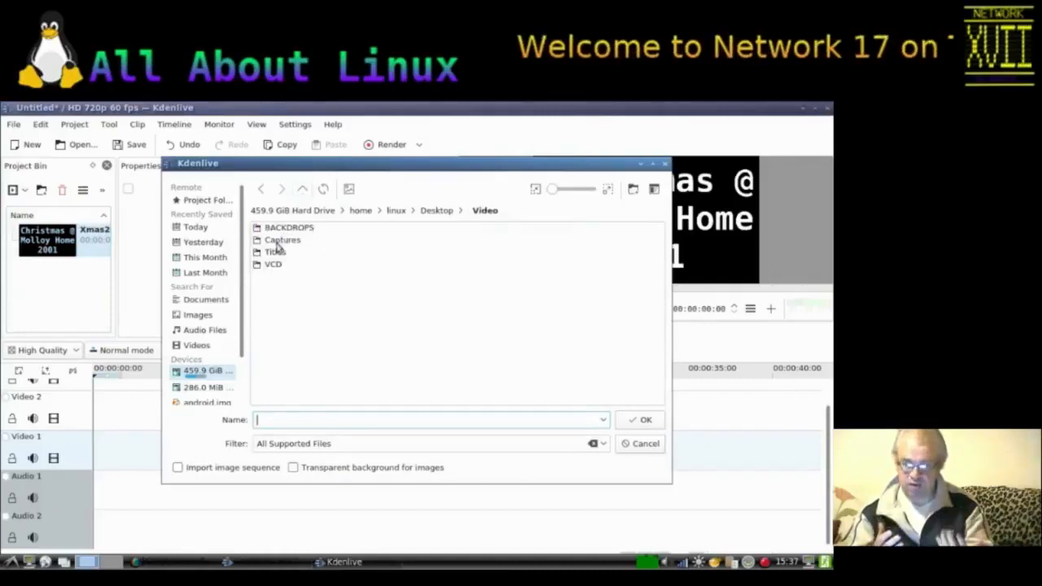
{"action": "left_click", "coordinate": [264, 267]}
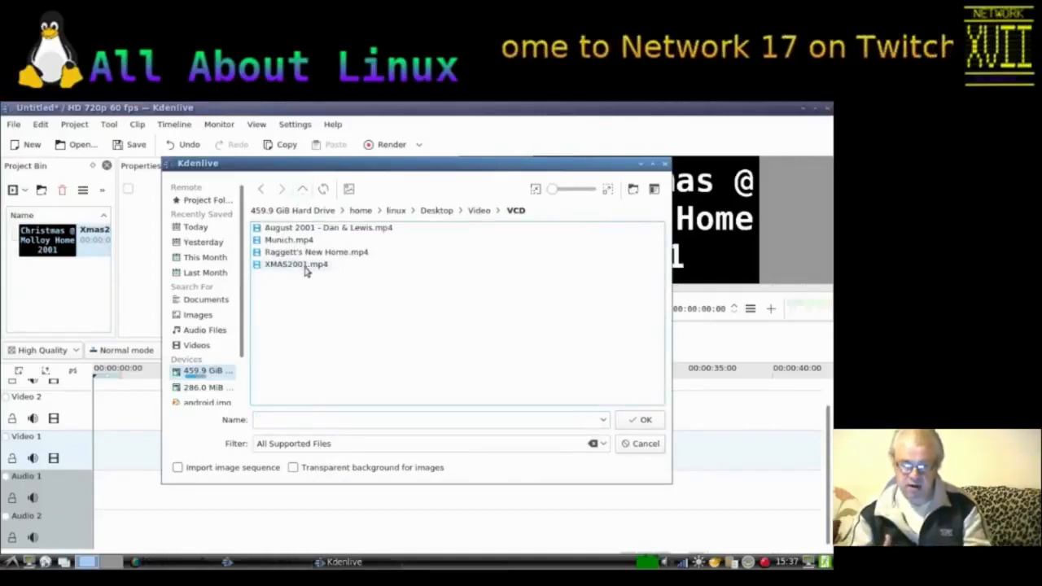
{"action": "left_click", "coordinate": [301, 265]}
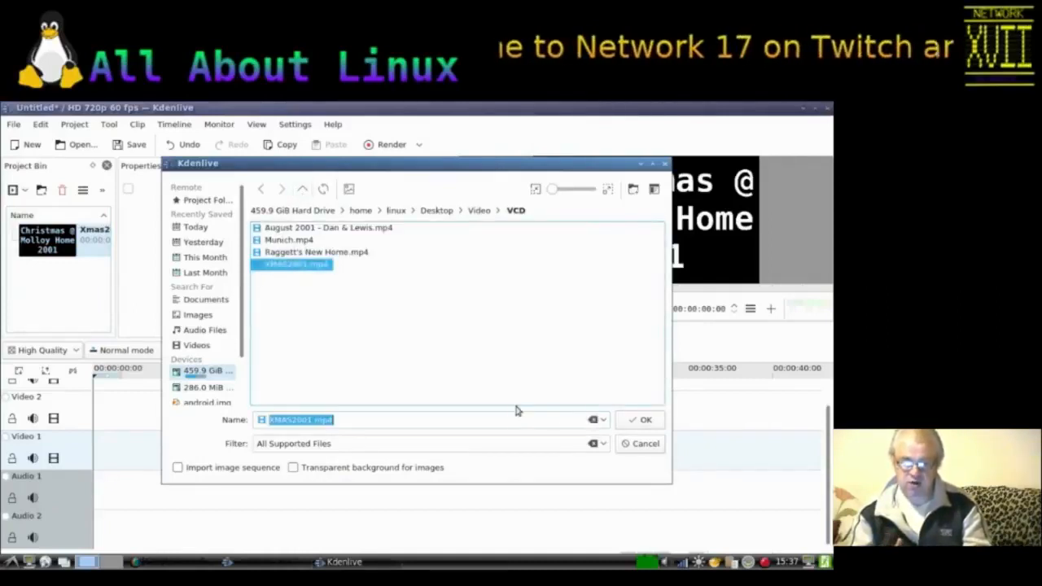
{"action": "left_click", "coordinate": [642, 421]}
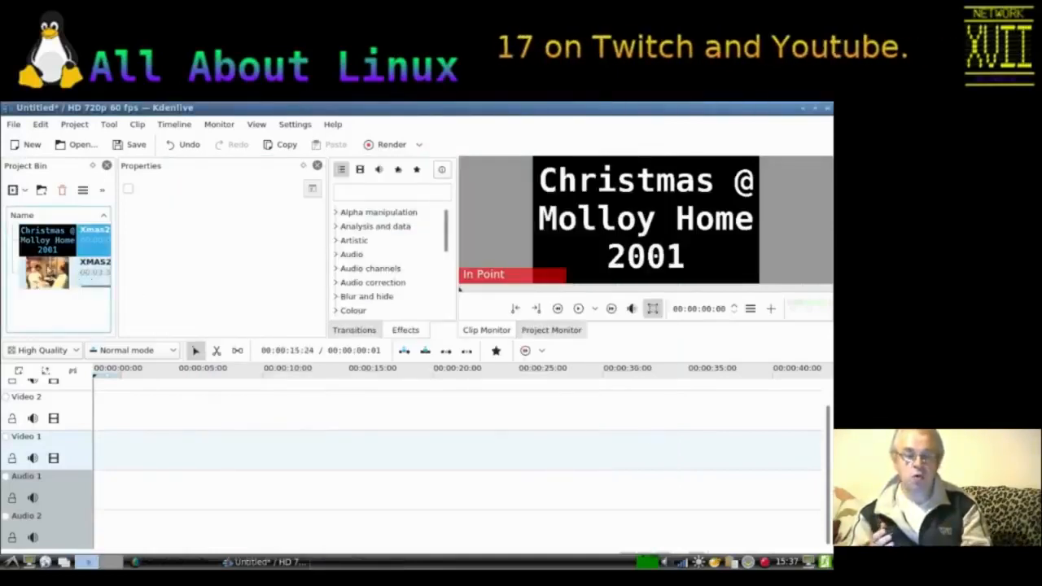
{"action": "left_click_drag", "start_coordinate": [49, 273], "coordinate": [86, 456]}
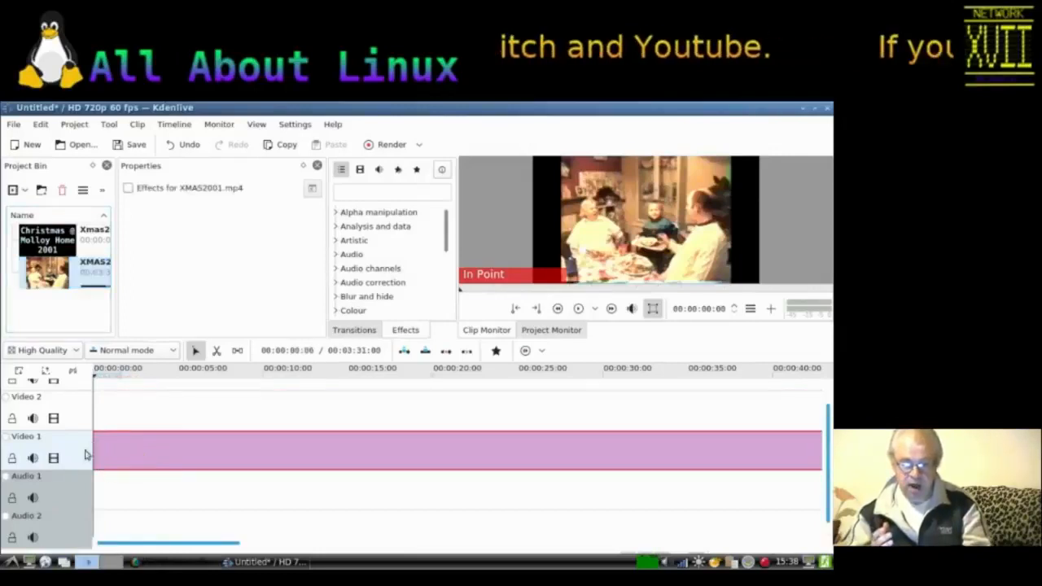
Step: Apply the Edge Crop effect to the Christmas clip and set its centre balance to 860
{"action": "right_click", "coordinate": [204, 452]}
{"action": "mouse_move", "coordinate": [300, 419]}
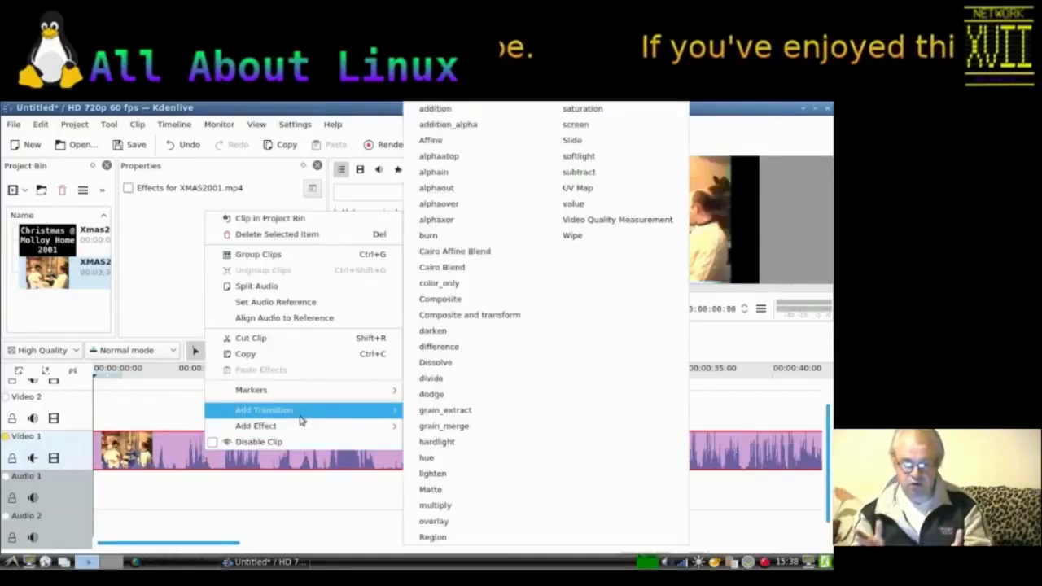
{"action": "mouse_move", "coordinate": [341, 429]}
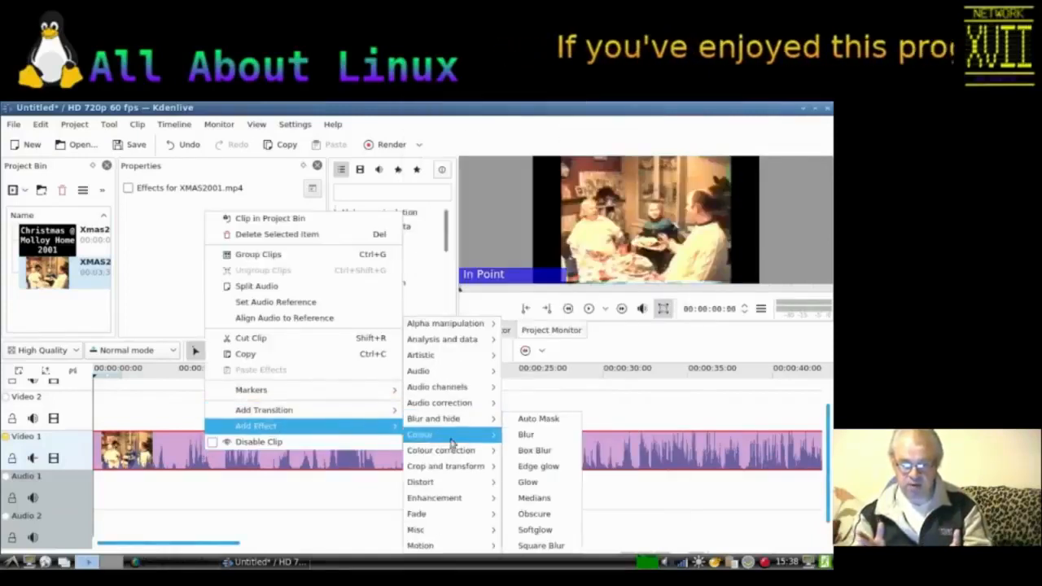
{"action": "mouse_move", "coordinate": [459, 529]}
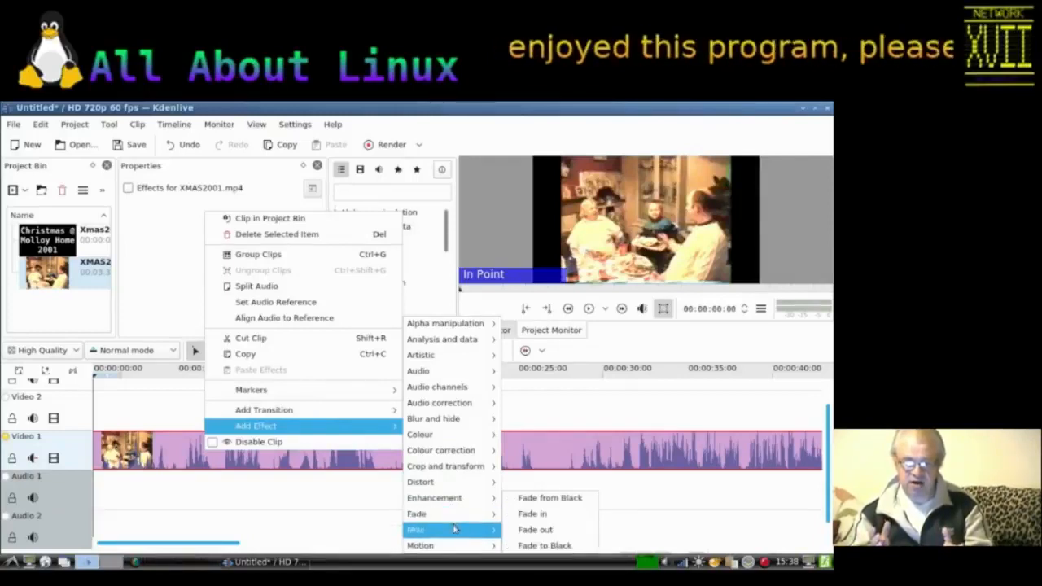
{"action": "mouse_move", "coordinate": [455, 487]}
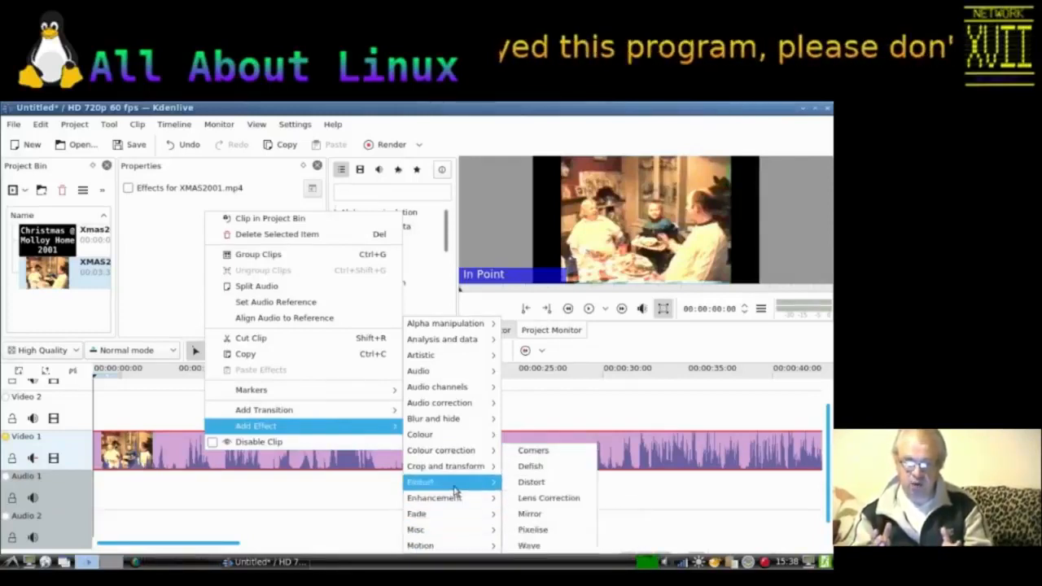
{"action": "mouse_move", "coordinate": [452, 466]}
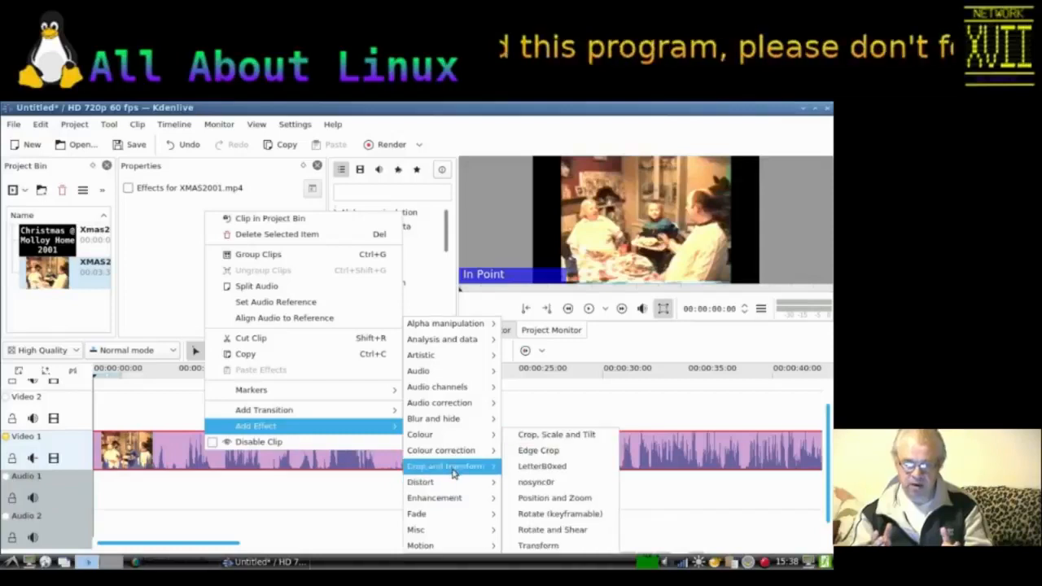
{"action": "left_click", "coordinate": [544, 451]}
{"action": "left_click", "coordinate": [231, 285]}
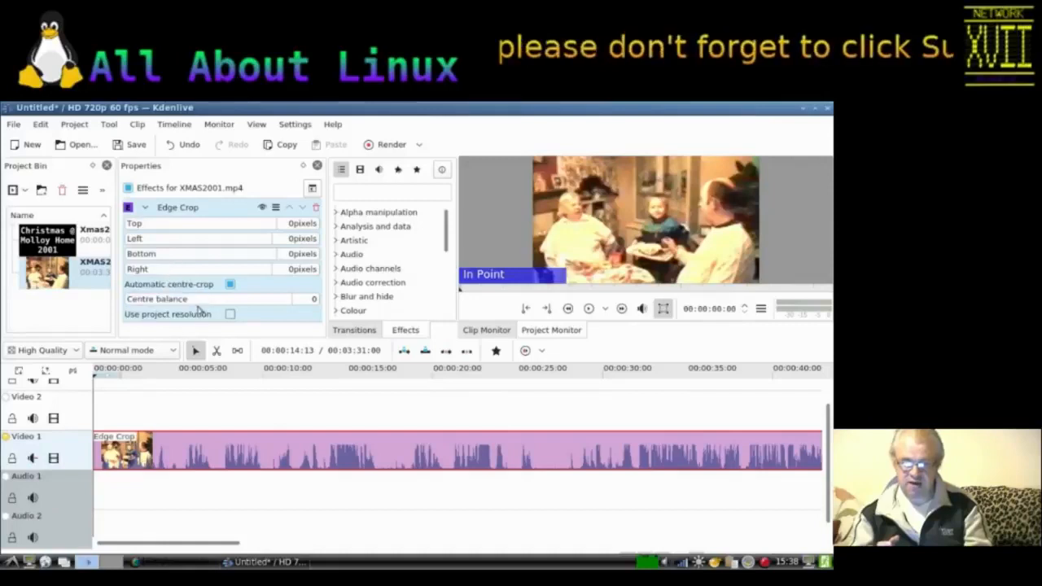
{"action": "left_click_drag", "start_coordinate": [201, 301], "coordinate": [253, 307]}
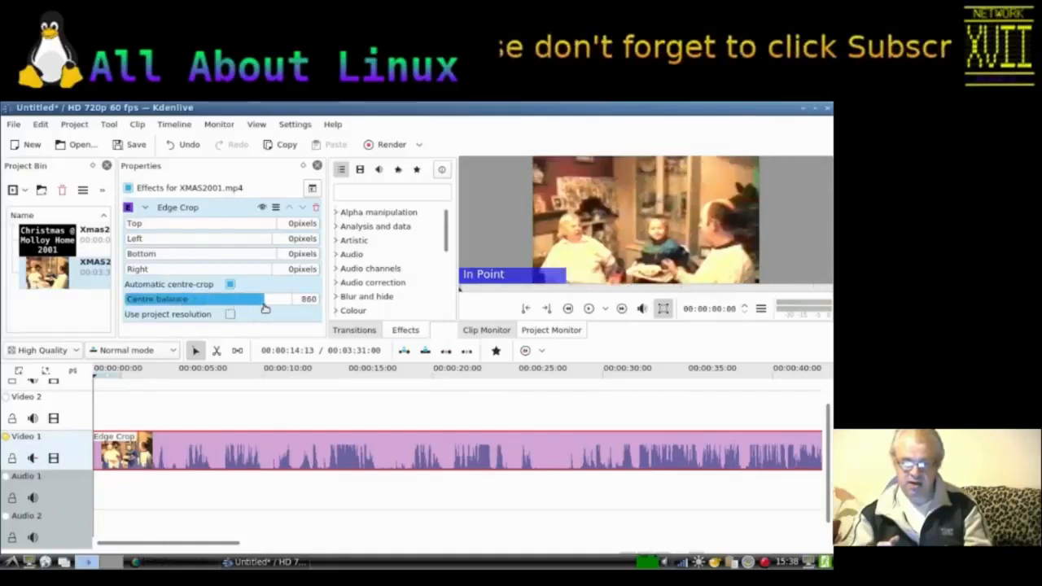
Step: Set the Edge Crop centre balance of the Christmas clip to -65
{"action": "left_click_drag", "start_coordinate": [179, 301], "coordinate": [254, 302]}
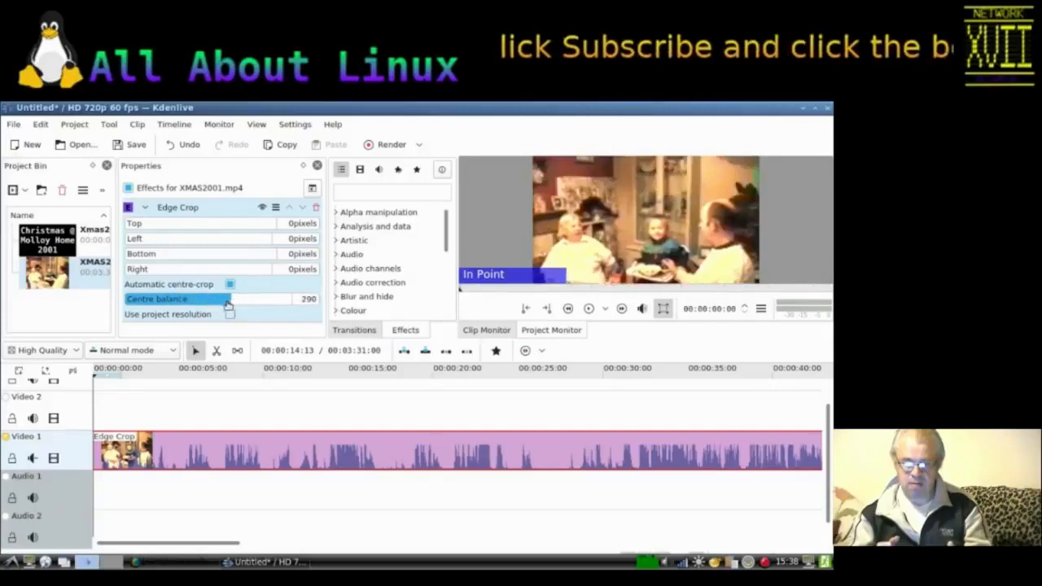
{"action": "left_click_drag", "start_coordinate": [194, 302], "coordinate": [206, 301]}
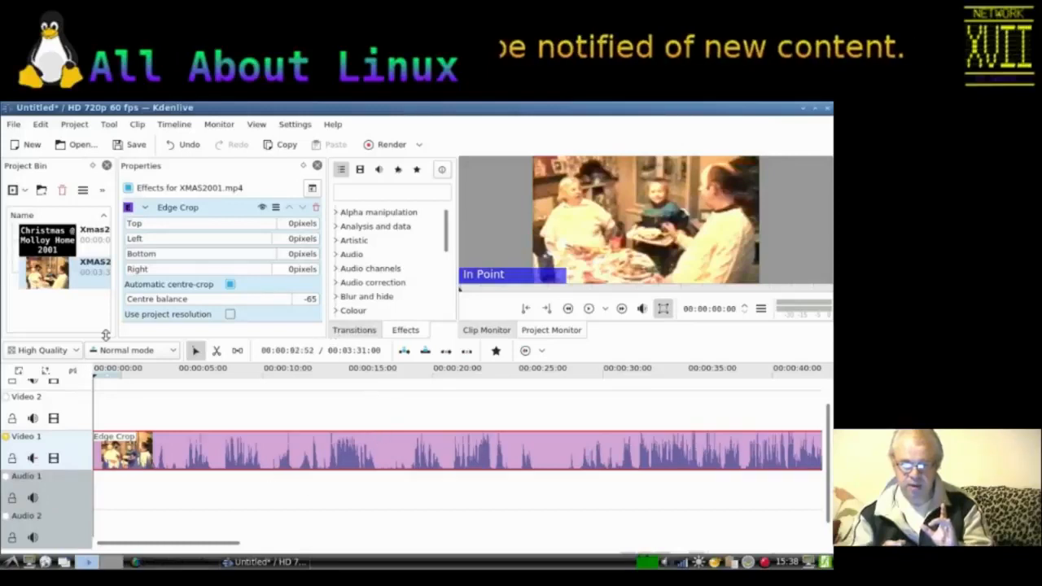
Step: Place the Xmas2001.png title image at the start of the Video 2 track and lengthen it to about 9 seconds
{"action": "left_click_drag", "start_coordinate": [48, 240], "coordinate": [96, 411]}
{"action": "left_click_drag", "start_coordinate": [177, 405], "coordinate": [266, 412]}
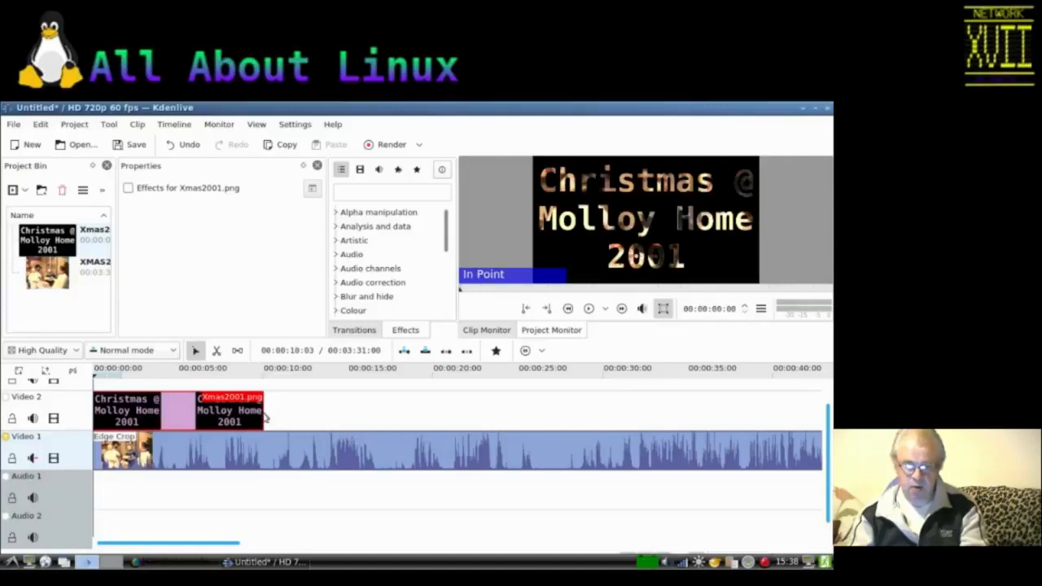
Step: Add the Speed effect to the Christmas video clip on Video 1
{"action": "left_click", "coordinate": [383, 456]}
{"action": "right_click", "coordinate": [384, 459]}
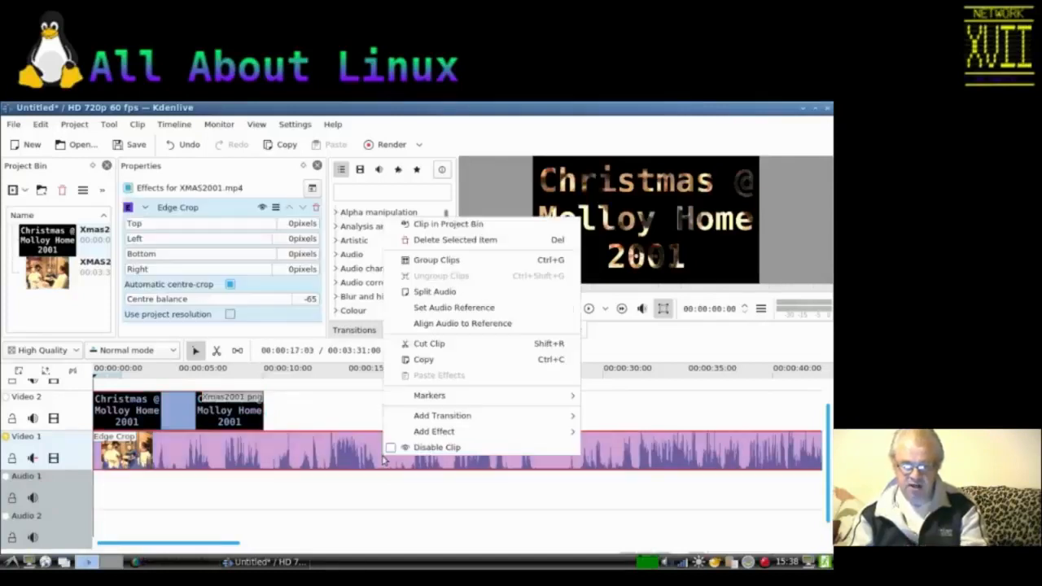
{"action": "mouse_move", "coordinate": [431, 438]}
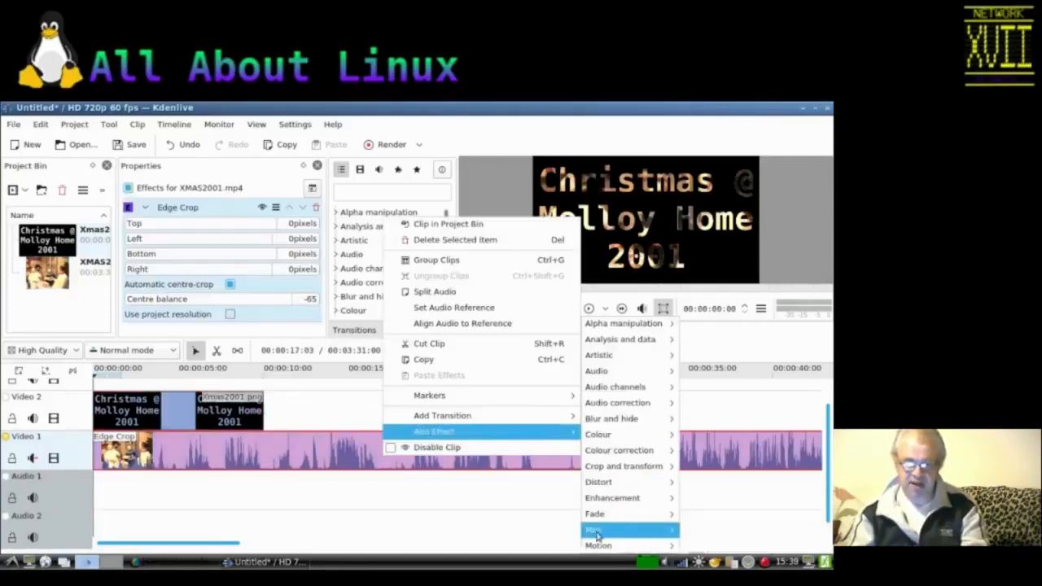
{"action": "mouse_move", "coordinate": [593, 530]}
{"action": "left_click", "coordinate": [710, 550]}
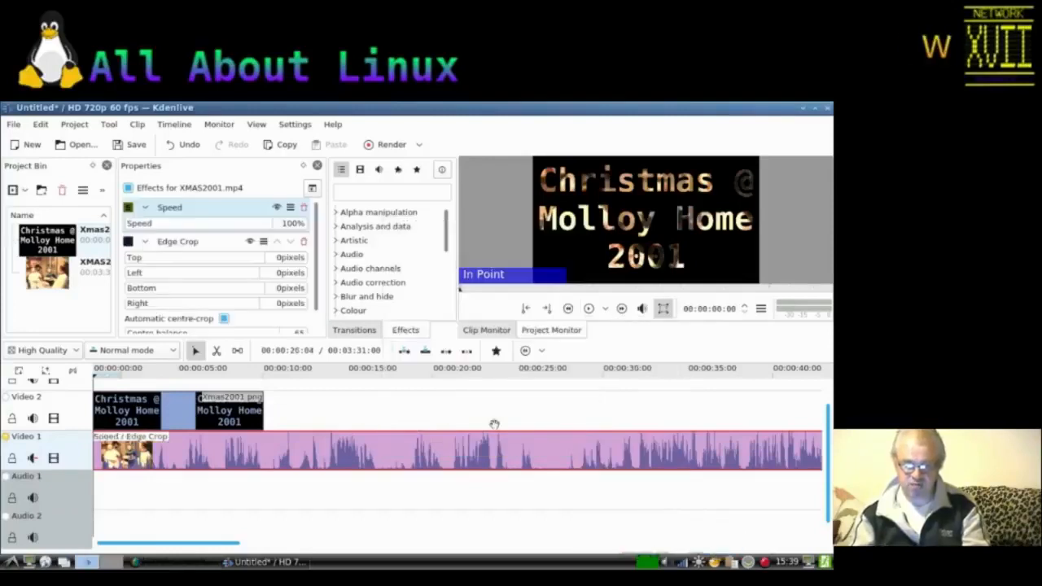
Step: Set the clip's speed to 2000% and trim its end to line up with the end of the title image
{"action": "left_click_drag", "start_coordinate": [195, 226], "coordinate": [287, 228]}
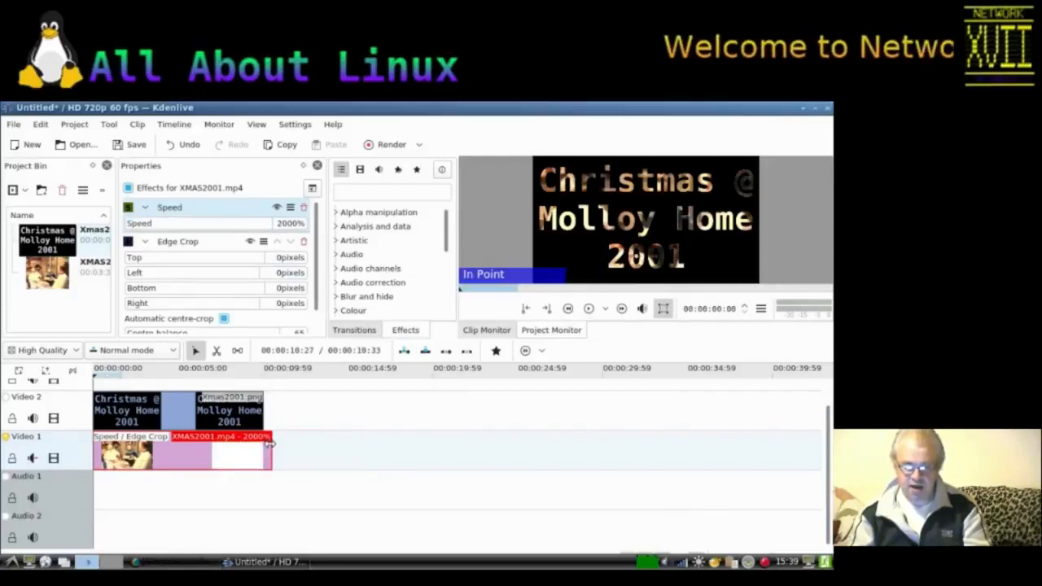
{"action": "left_click_drag", "start_coordinate": [269, 442], "coordinate": [262, 442]}
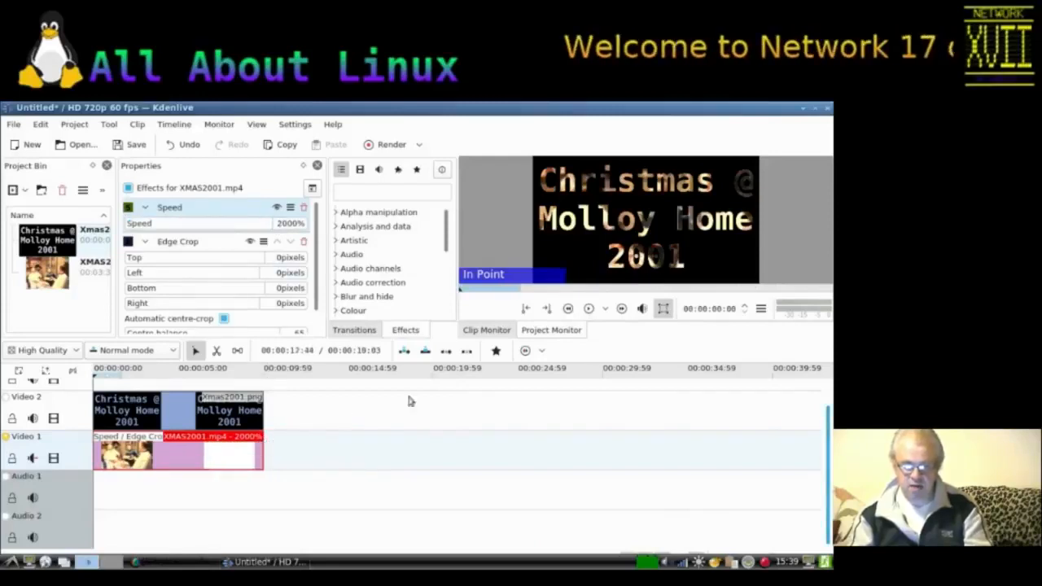
Step: Preview the timeline, then open the render settings and choose the MP4 (H264/AAC) format
{"action": "left_click", "coordinate": [587, 309]}
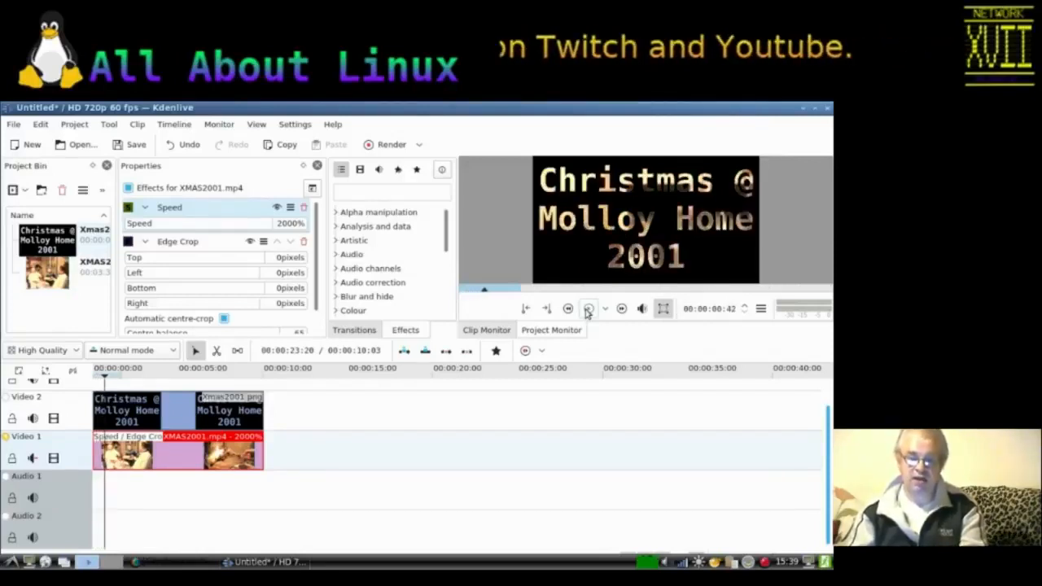
{"action": "left_click", "coordinate": [380, 145]}
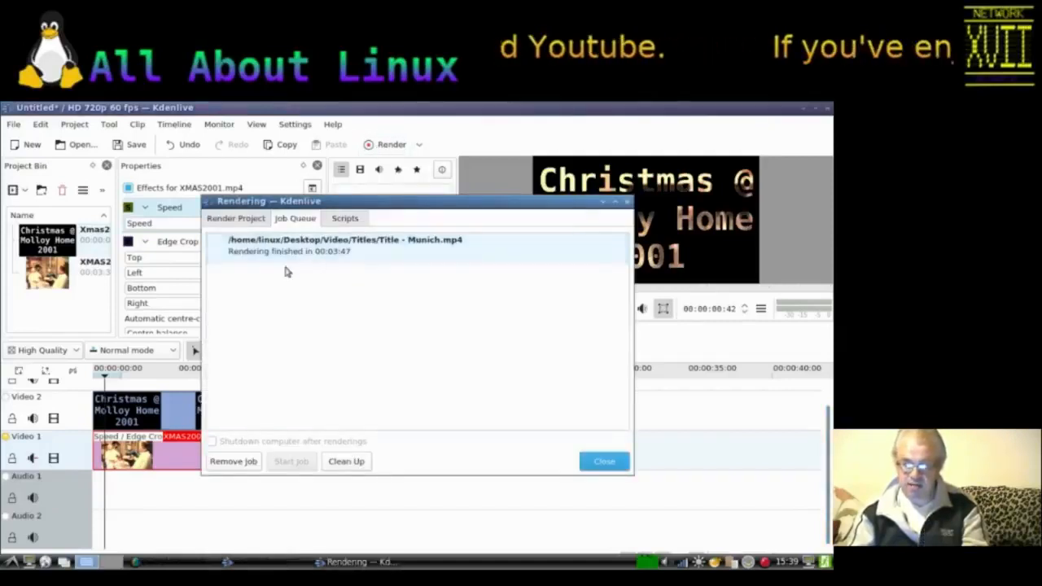
{"action": "left_click", "coordinate": [229, 218]}
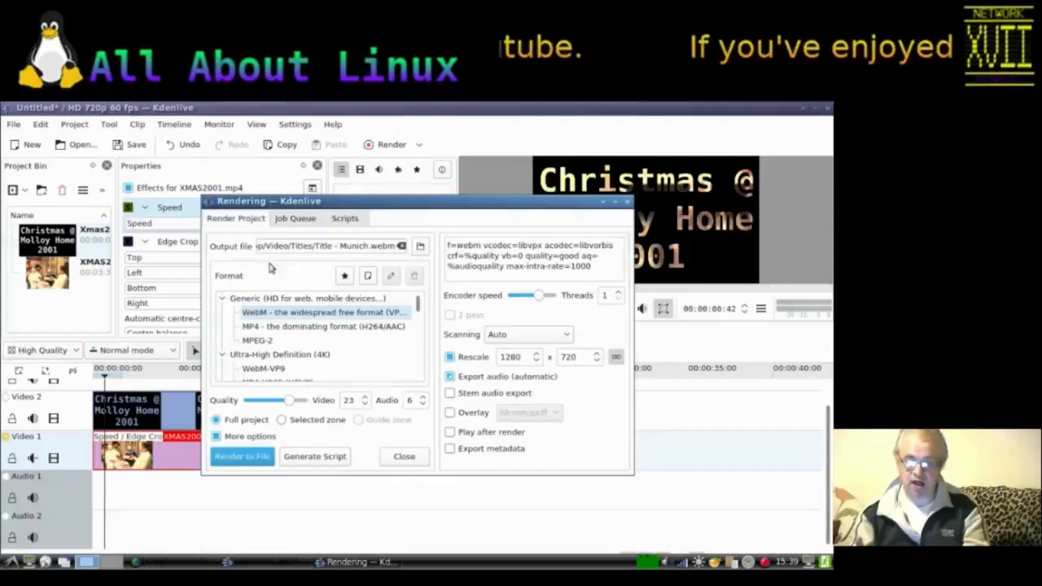
{"action": "left_click", "coordinate": [358, 326]}
Step: Name the output file Title - Xmas 2001.mp4 in the Titles folder and start rendering it to file
{"action": "left_click", "coordinate": [422, 246]}
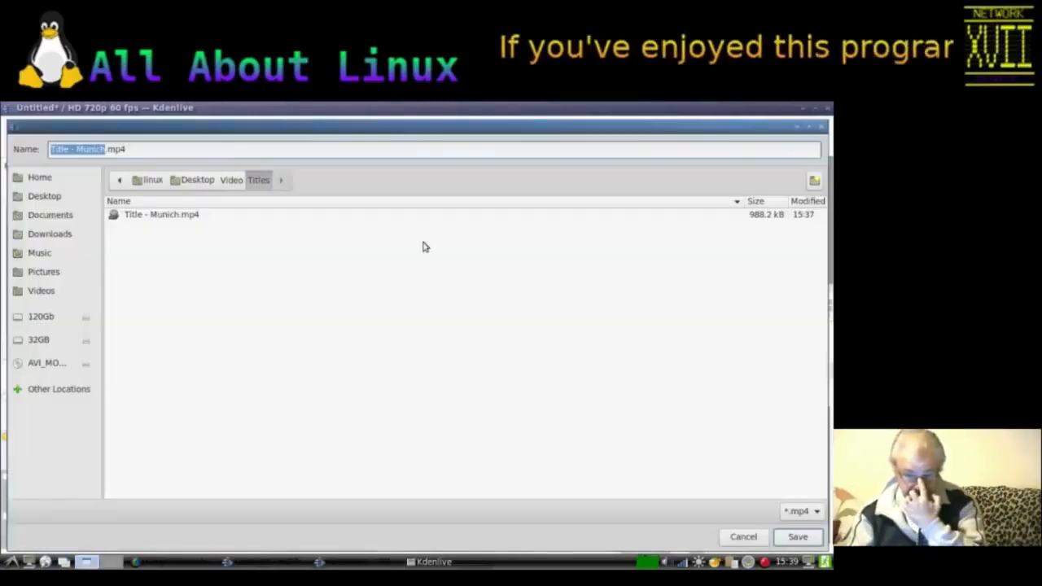
{"action": "left_click", "coordinate": [76, 149]}
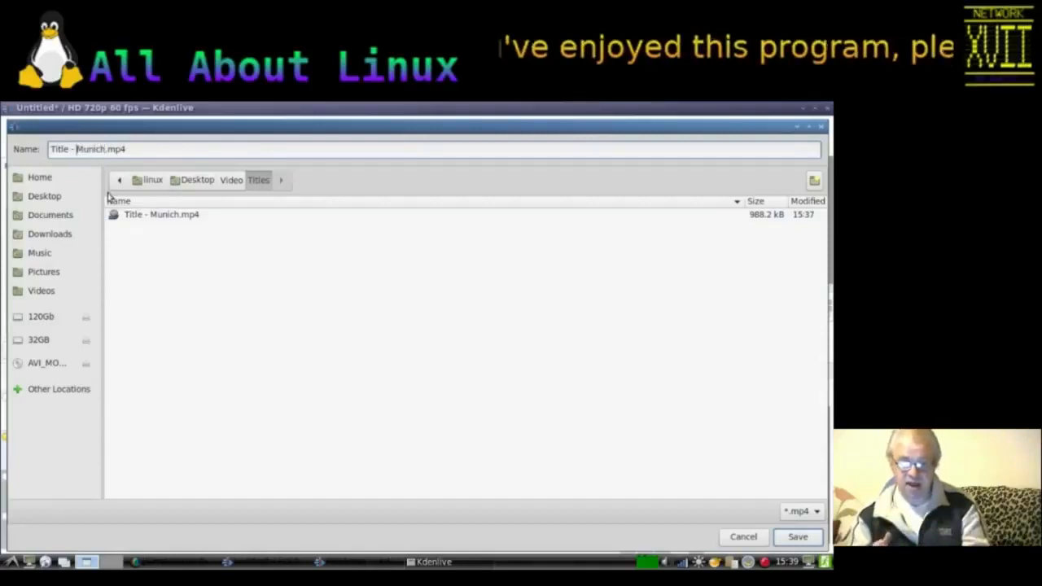
{"action": "type", "text": "Xmas 2001"}
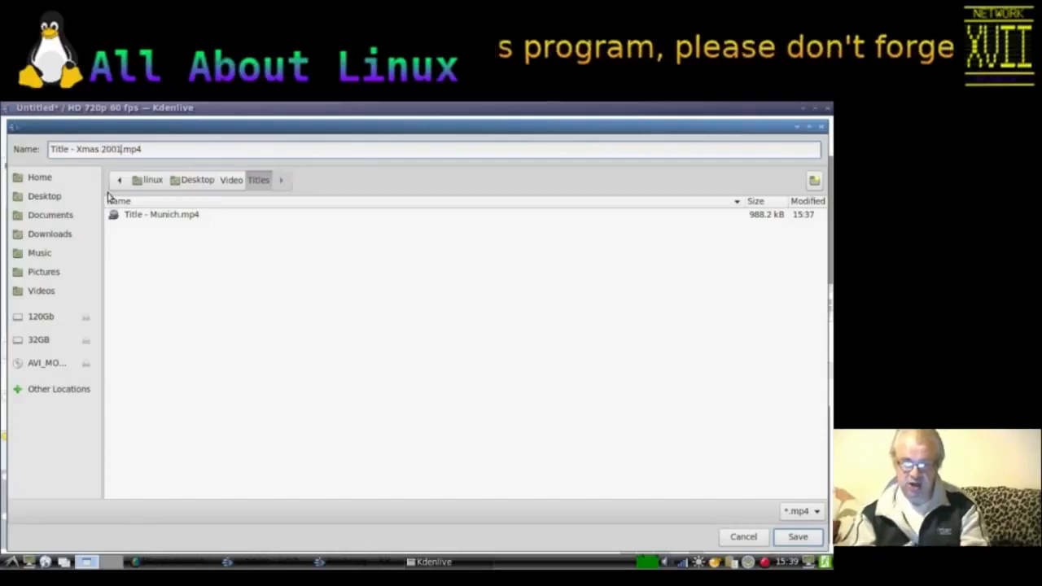
{"action": "left_click", "coordinate": [161, 149]}
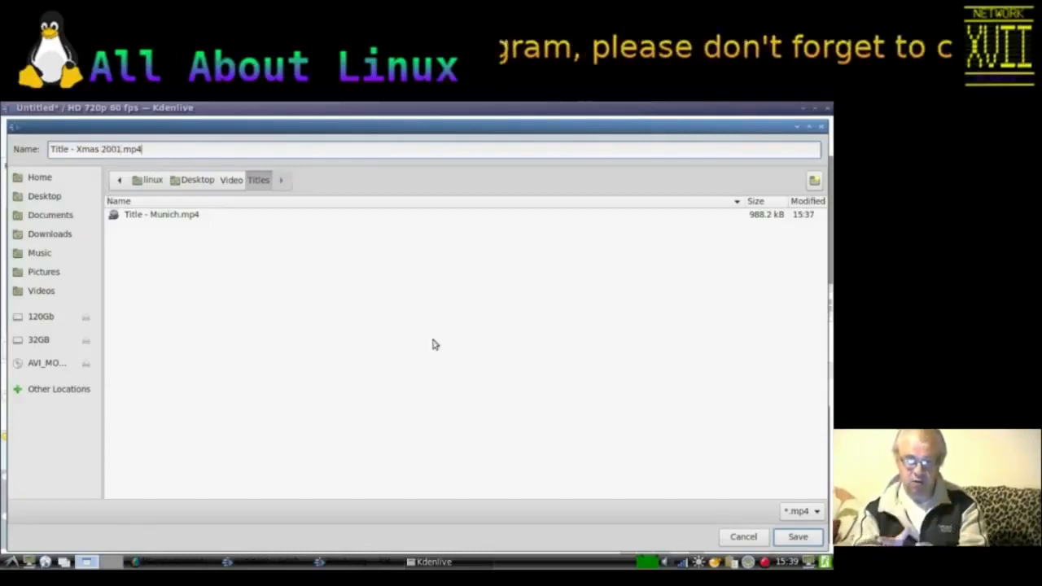
{"action": "left_click", "coordinate": [798, 544]}
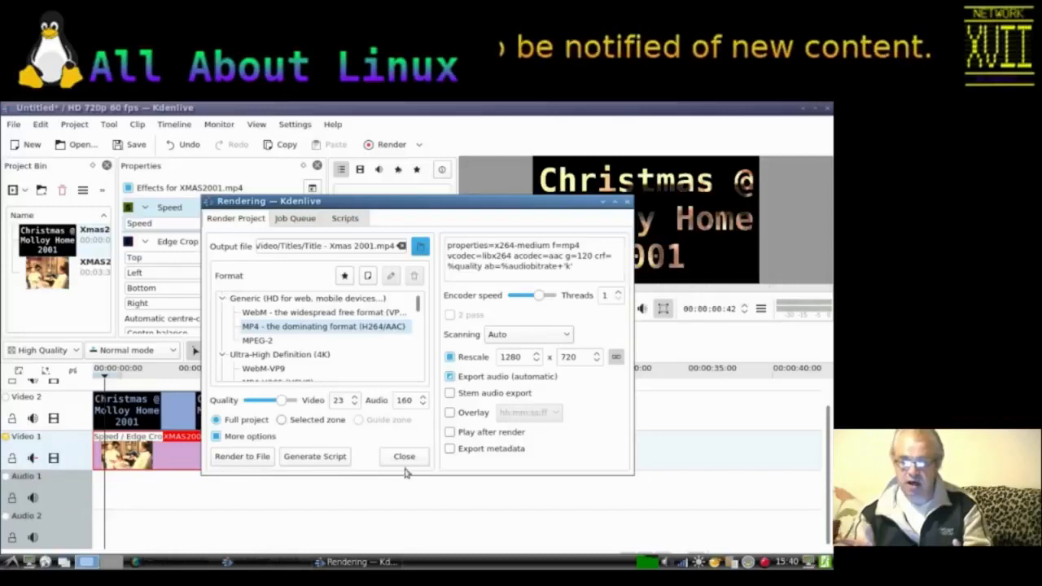
{"action": "left_click", "coordinate": [255, 458]}
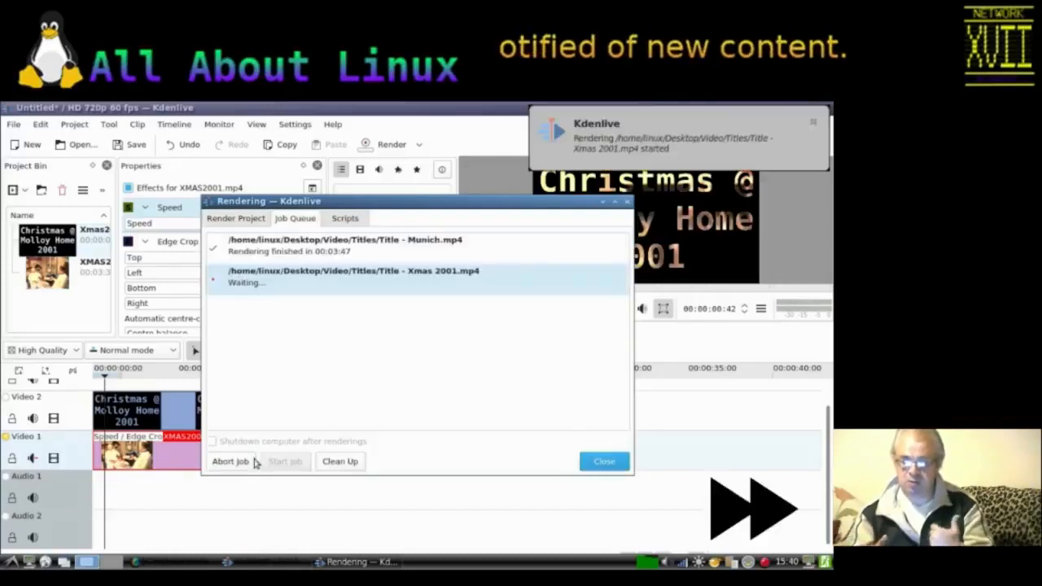
Step: Open Firefox and search the web for youtube audio library
{"action": "left_click", "coordinate": [10, 561]}
{"action": "mouse_move", "coordinate": [49, 393]}
{"action": "left_click", "coordinate": [148, 255]}
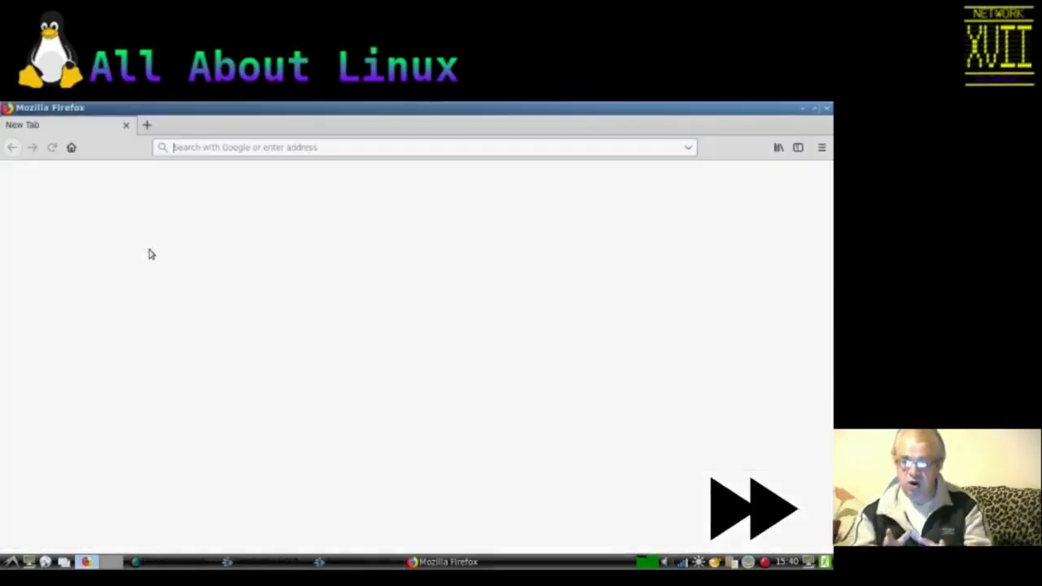
{"action": "type", "text": "youtube audio library"}
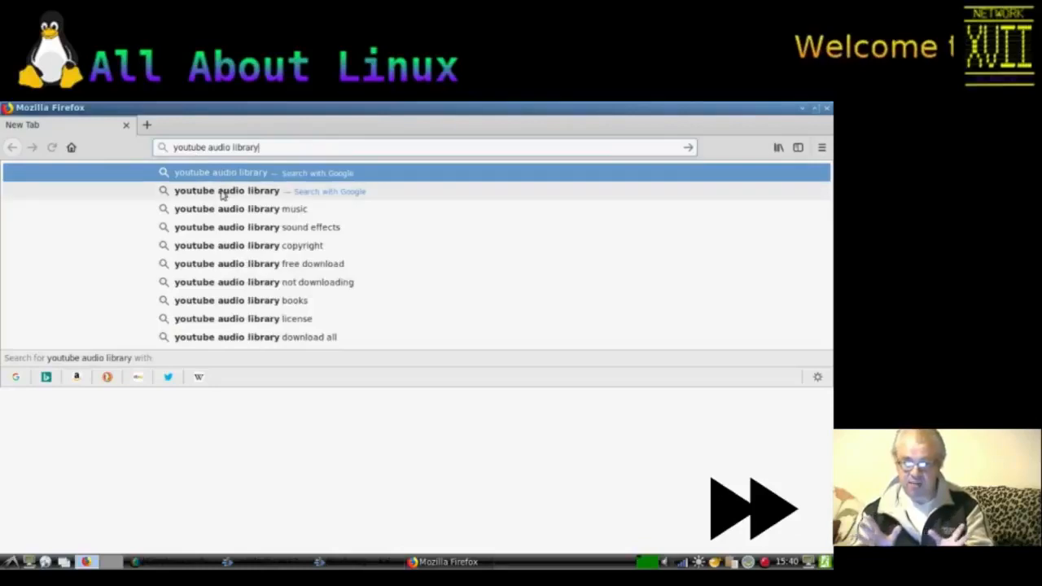
{"action": "key", "text": "Return"}
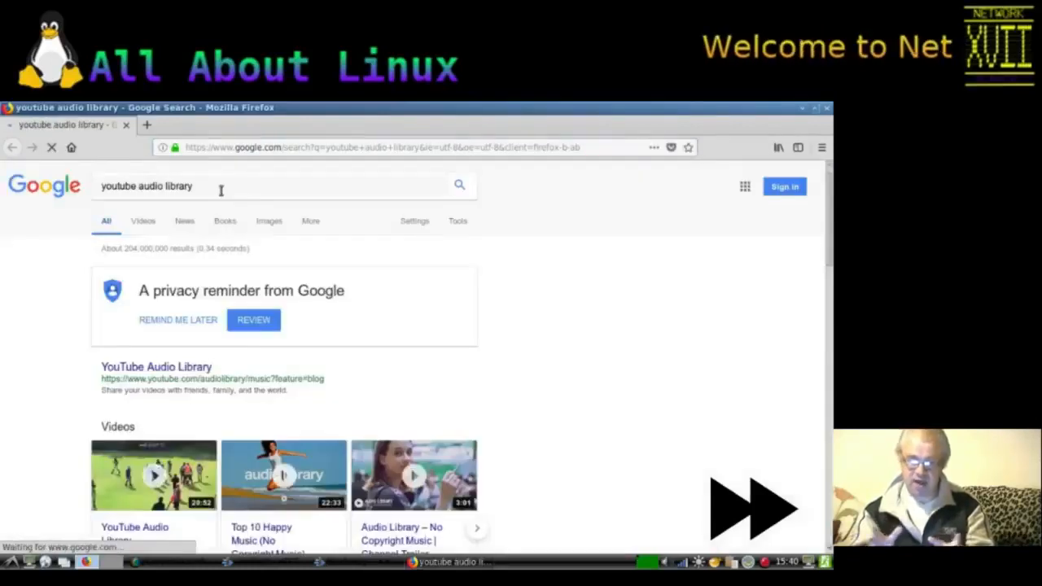
Step: Open the YouTube Audio Library result and sign in with the Google account e-mail and password, without saving the login, as the default channel
{"action": "left_click", "coordinate": [168, 370]}
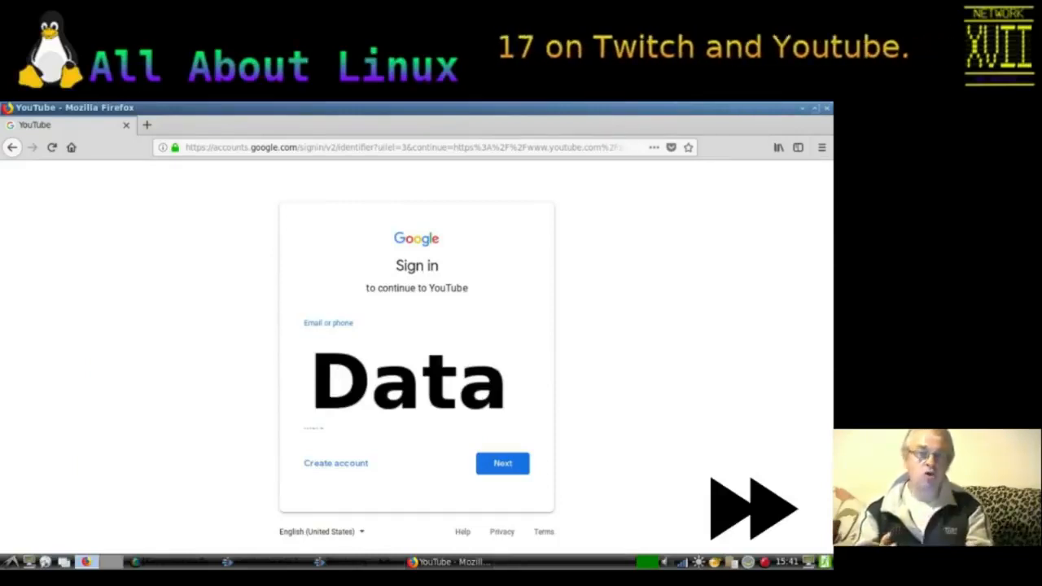
{"action": "left_click", "coordinate": [500, 464]}
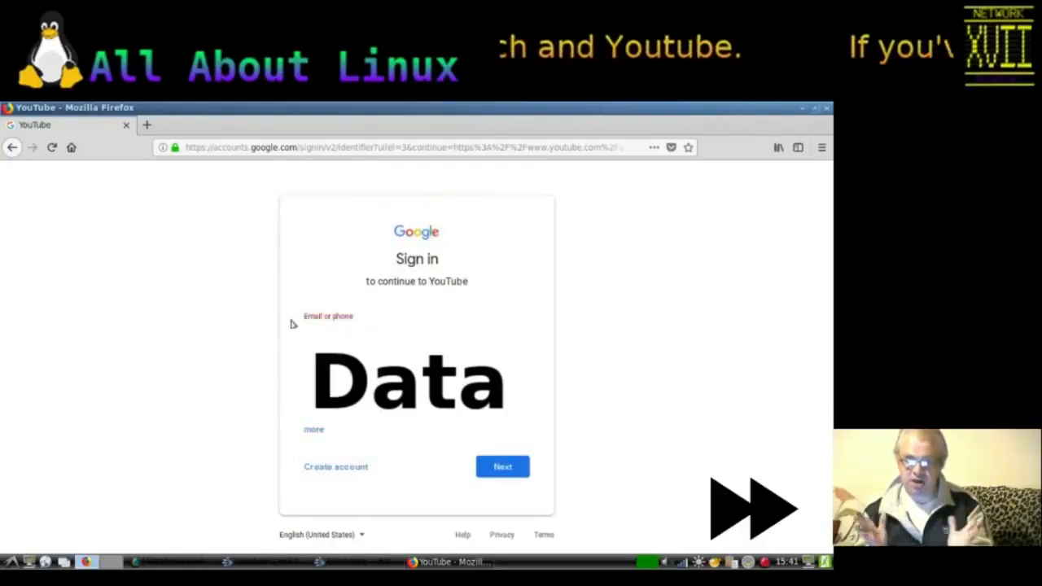
{"action": "key", "text": "Return"}
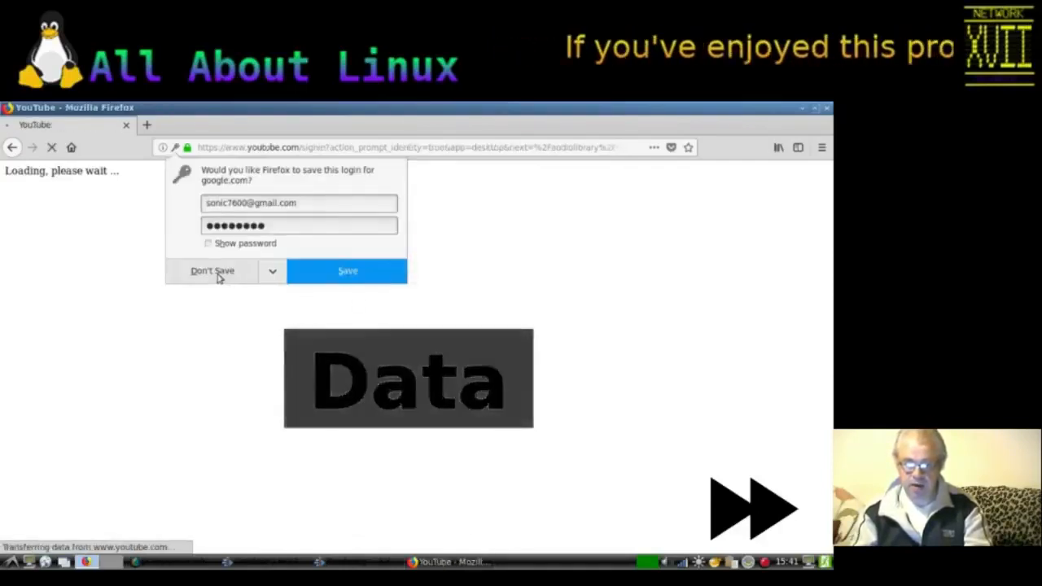
{"action": "left_click", "coordinate": [217, 274]}
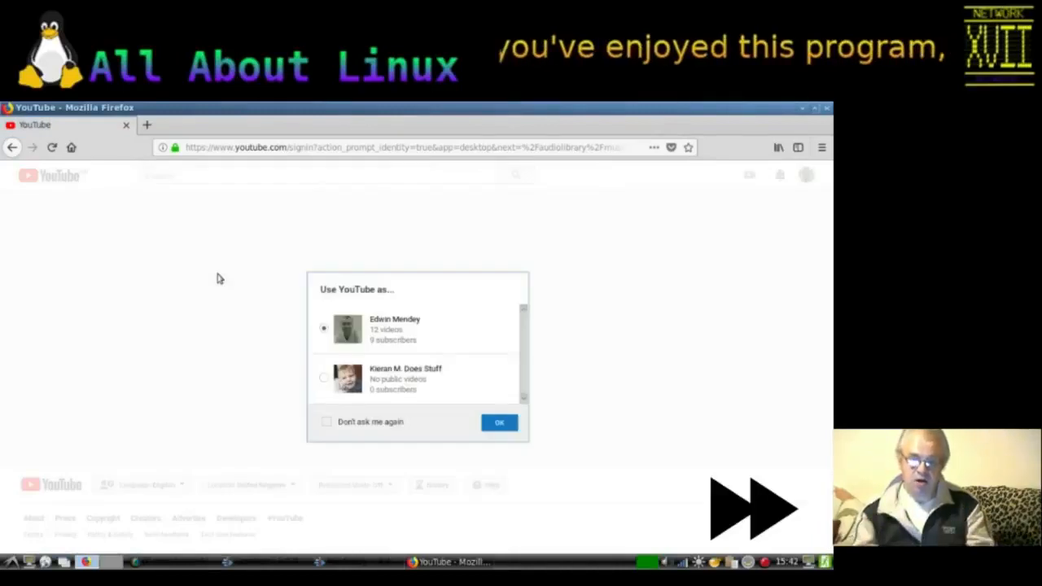
{"action": "left_click", "coordinate": [491, 423]}
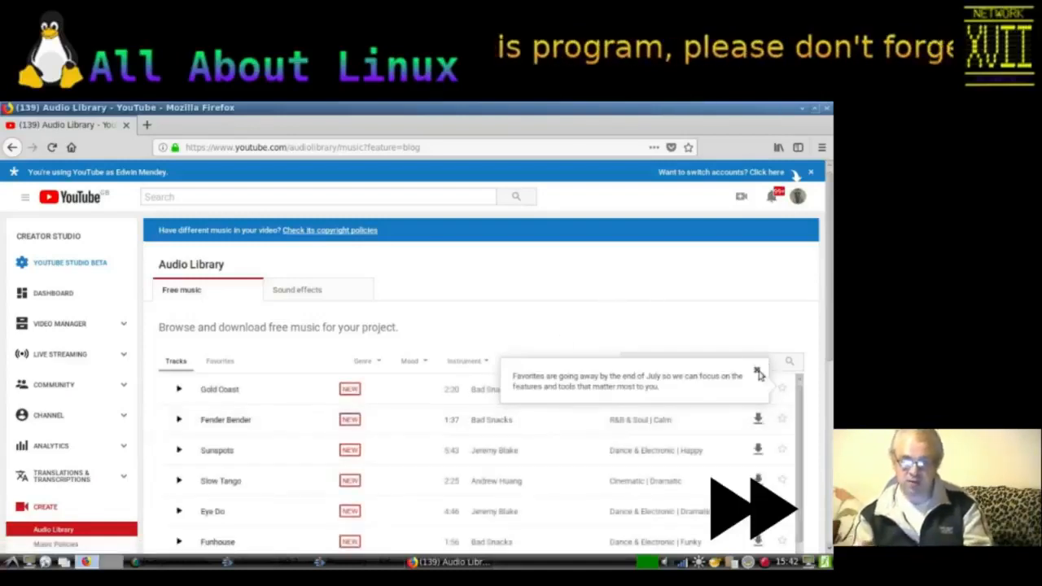
Step: Dismiss the favorites notice and play, then pause, the Gold Coast track preview
{"action": "left_click", "coordinate": [758, 373]}
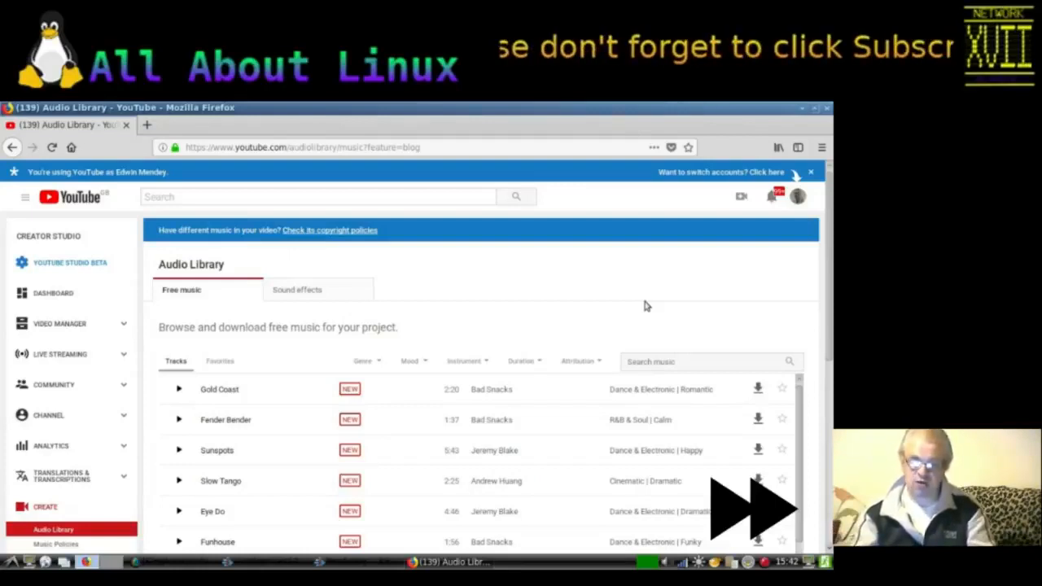
{"action": "scroll", "coordinate": [644, 306], "scroll_direction": "down", "scroll_amount": 2}
{"action": "left_click", "coordinate": [180, 296]}
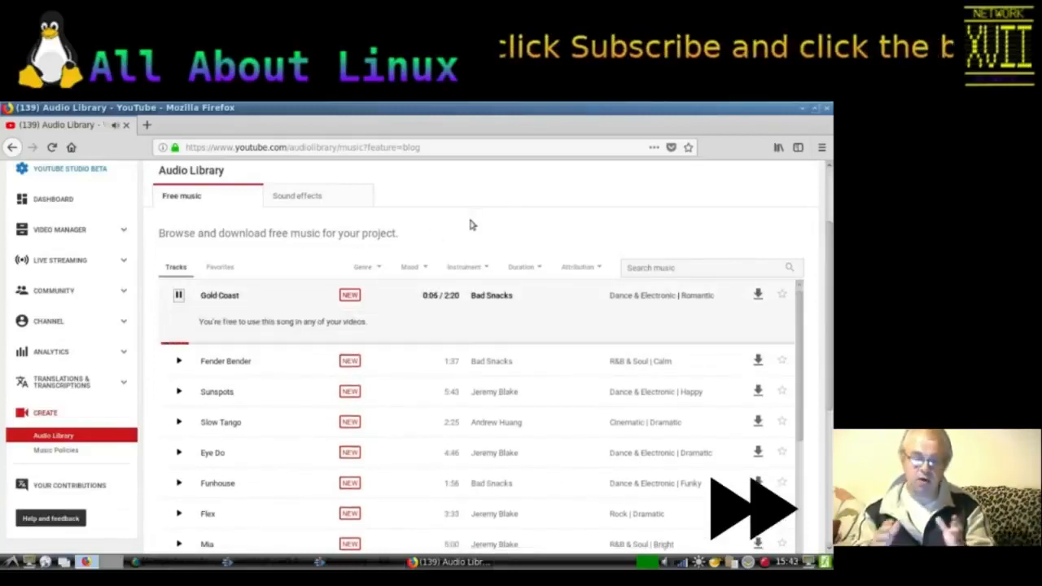
{"action": "left_click", "coordinate": [180, 296]}
Step: Download the Gold Coast track, saving it as an MP3 file, and minimize the browser
{"action": "left_click", "coordinate": [759, 295]}
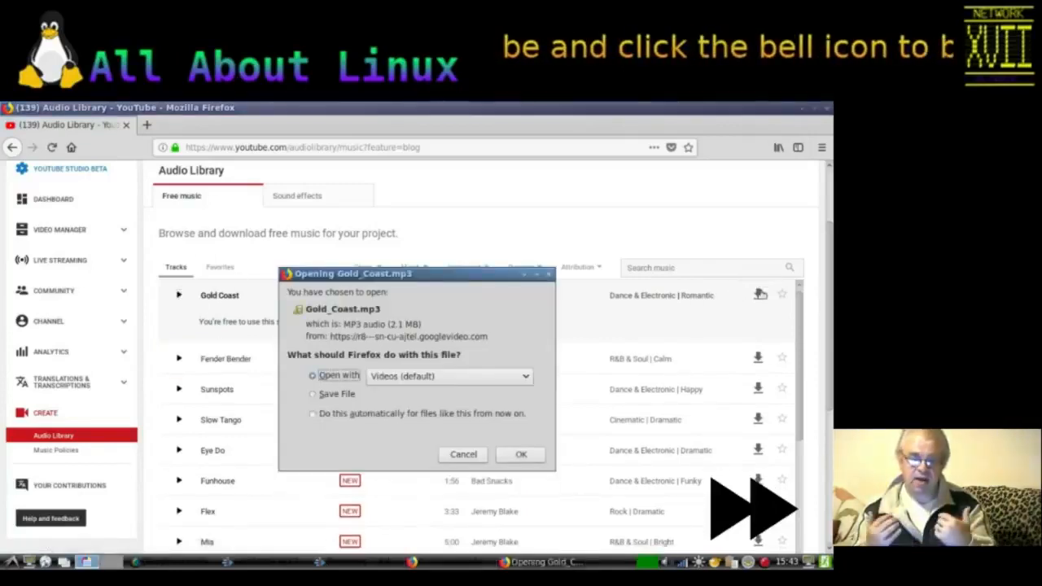
{"action": "key", "text": "Down"}
{"action": "left_click", "coordinate": [517, 455]}
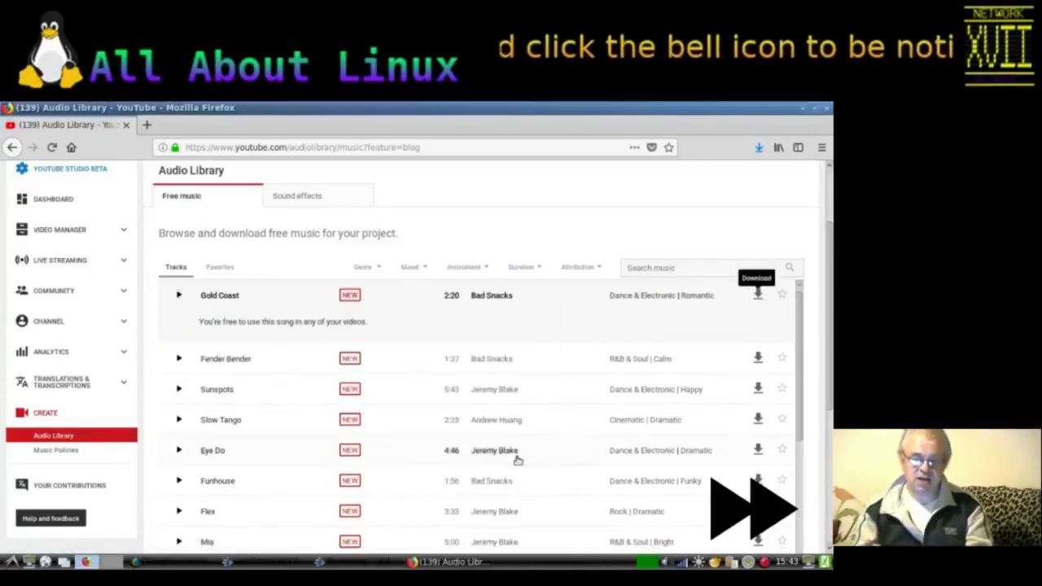
{"action": "left_click", "coordinate": [802, 110]}
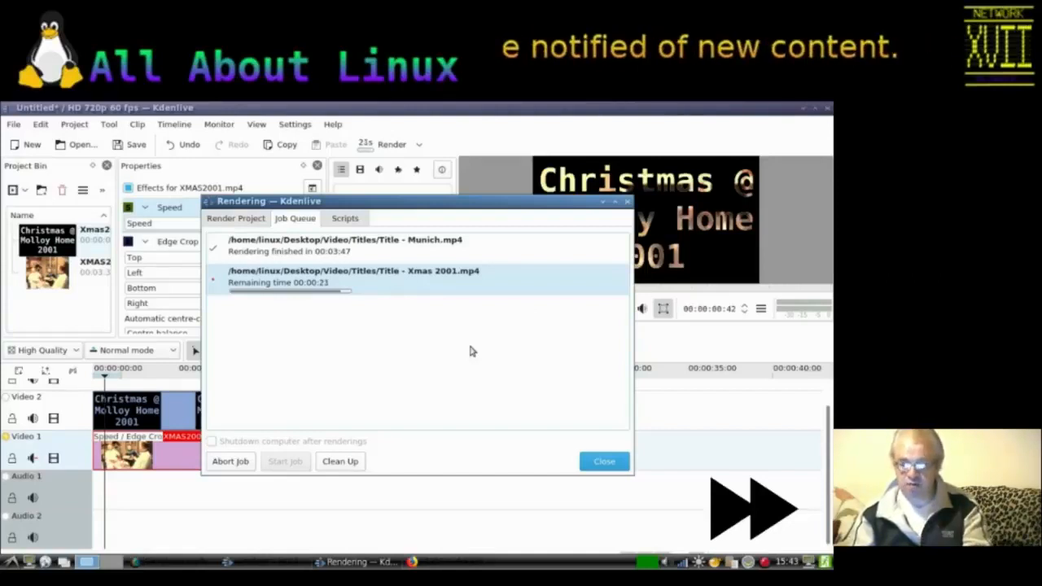
Step: Close the render job queue window
{"action": "left_click_drag", "start_coordinate": [467, 203], "coordinate": [458, 176]}
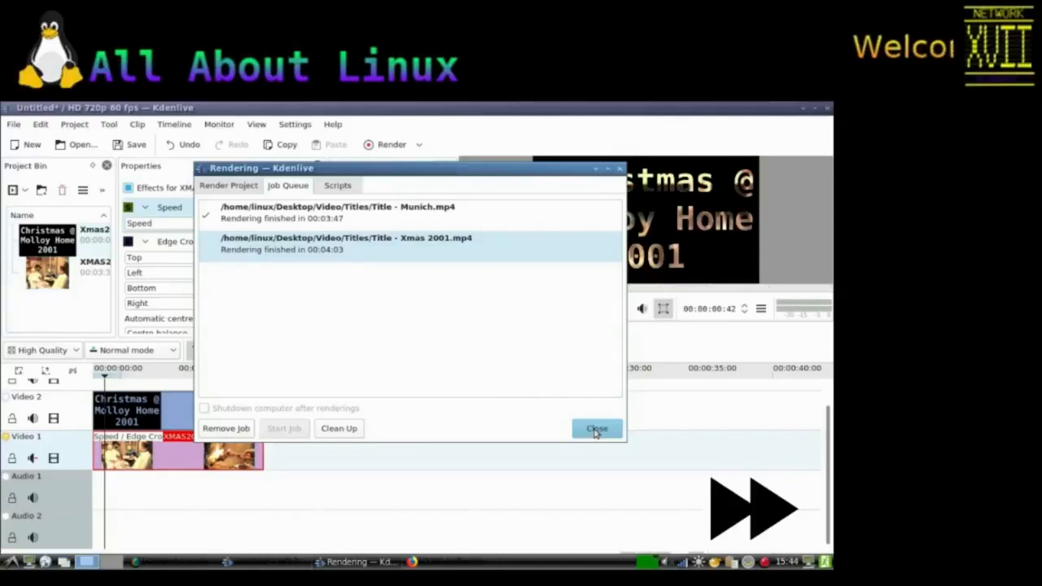
{"action": "left_click", "coordinate": [596, 429]}
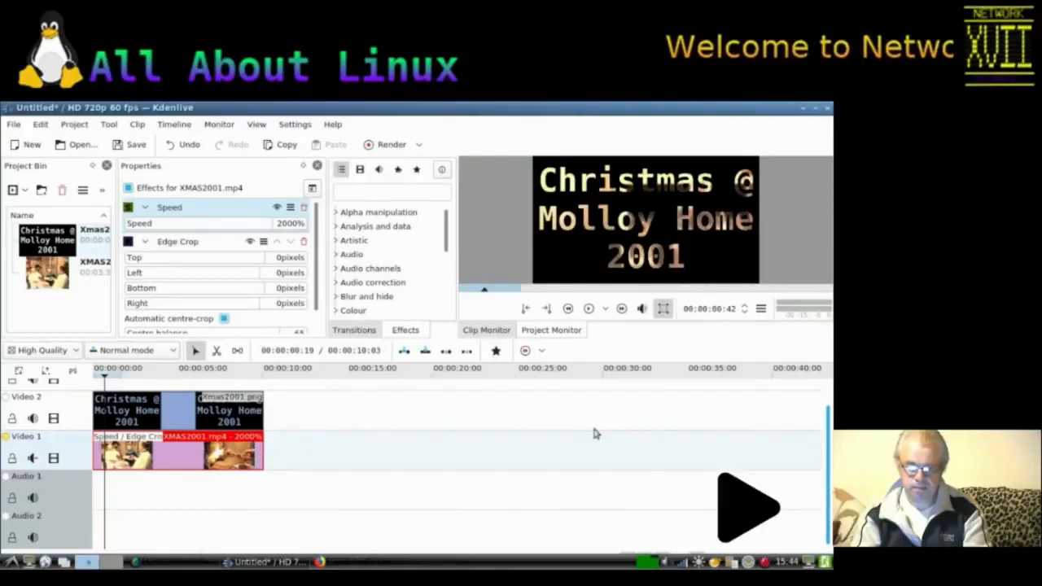
Step: Start a new project with the HD 720p 60 fps profile and one audio track, discarding changes to the current document
{"action": "left_click", "coordinate": [17, 147]}
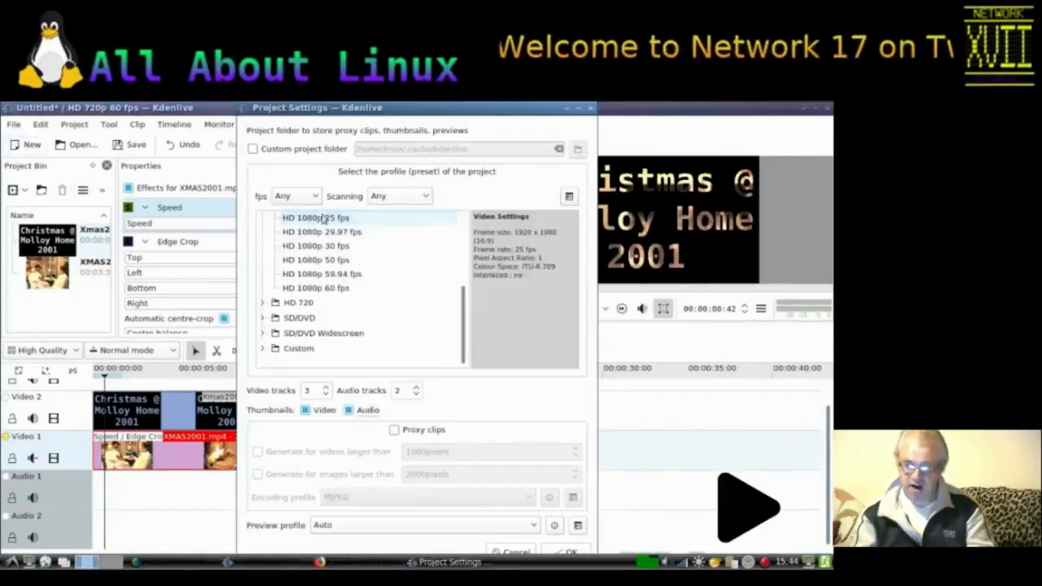
{"action": "left_click", "coordinate": [262, 302]}
{"action": "left_click", "coordinate": [466, 340]}
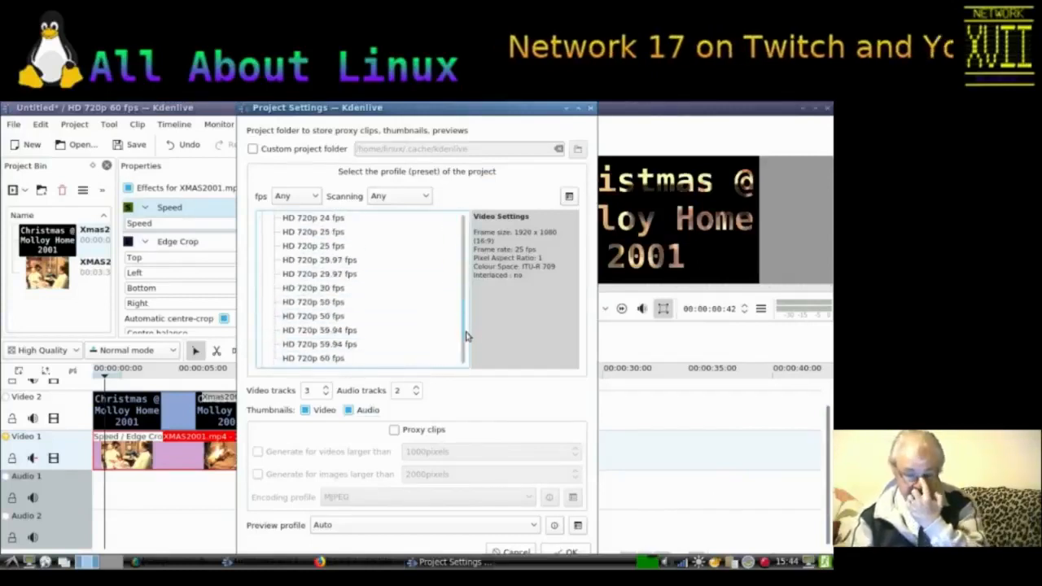
{"action": "left_click", "coordinate": [334, 343]}
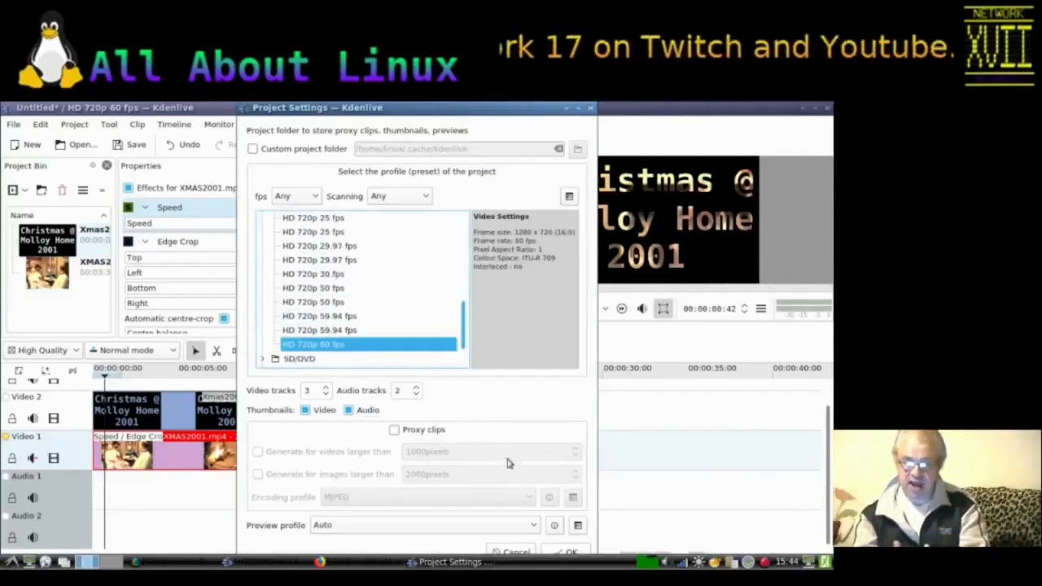
{"action": "left_click", "coordinate": [325, 390]}
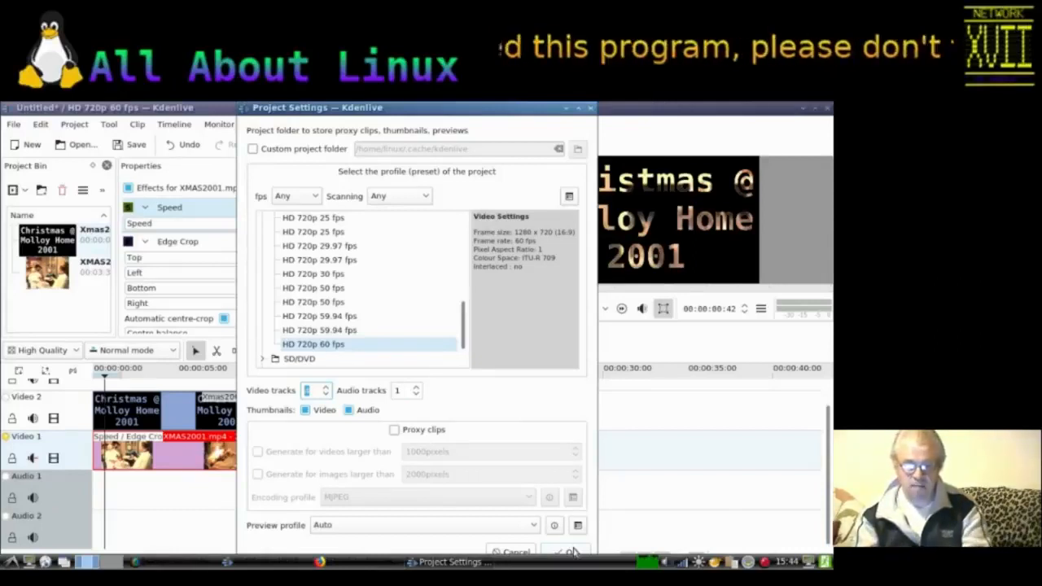
{"action": "left_click", "coordinate": [572, 552]}
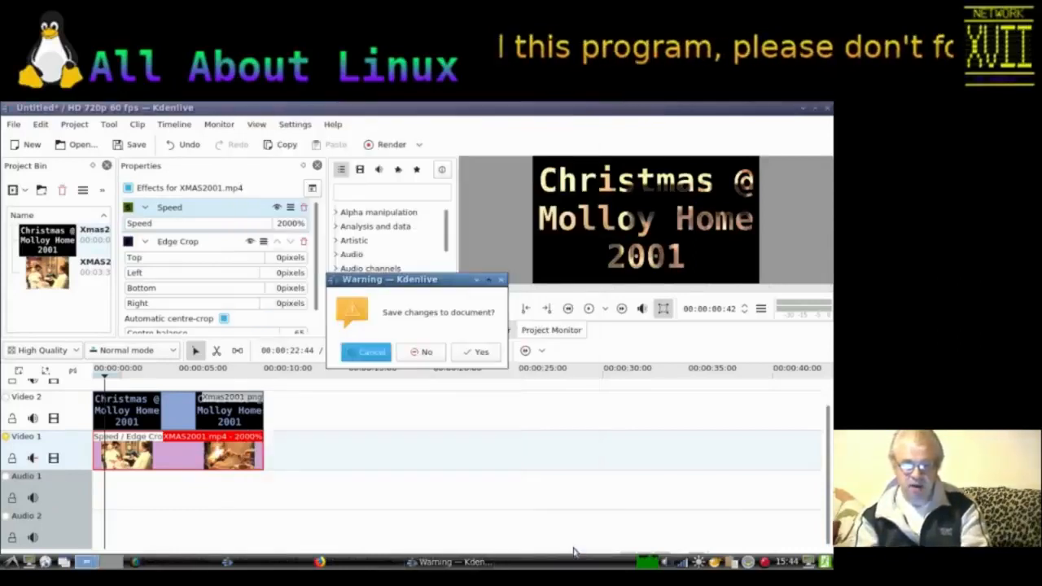
{"action": "left_click", "coordinate": [420, 352]}
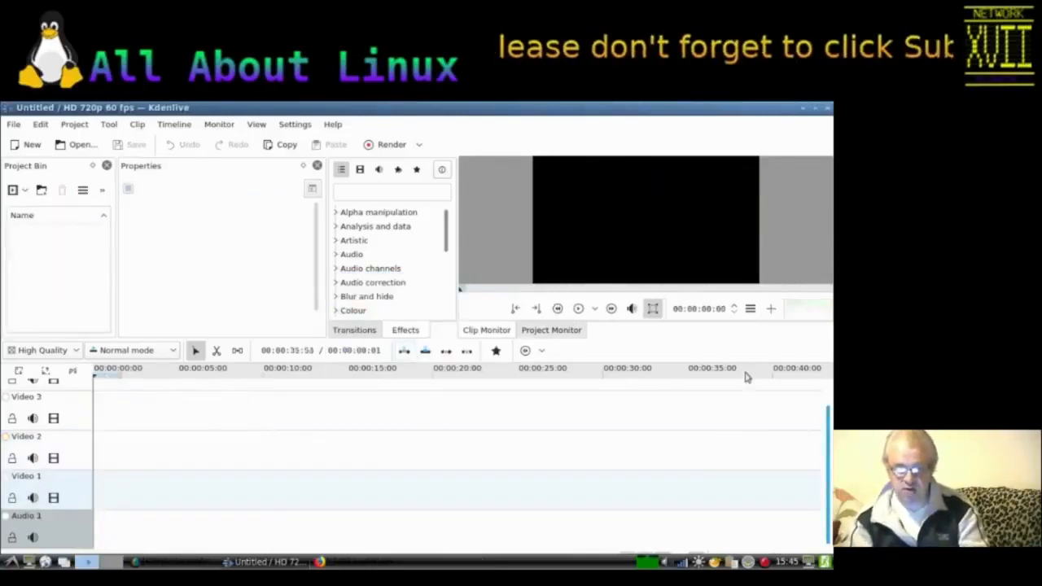
Step: Add Munich.mp4 and XMAS2001.mp4 from the VCD folder to the project bin
{"action": "mouse_move", "coordinate": [828, 423]}
{"action": "left_mouse_down"}
{"action": "mouse_move", "coordinate": [828, 375]}
{"action": "mouse_move", "coordinate": [829, 425]}
{"action": "left_mouse_up"}
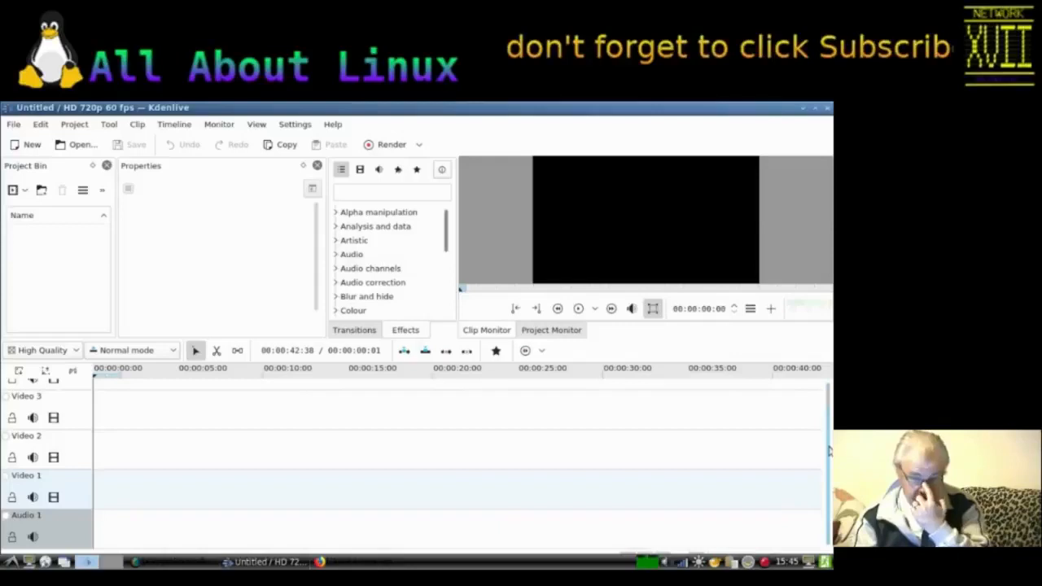
{"action": "right_click", "coordinate": [53, 245]}
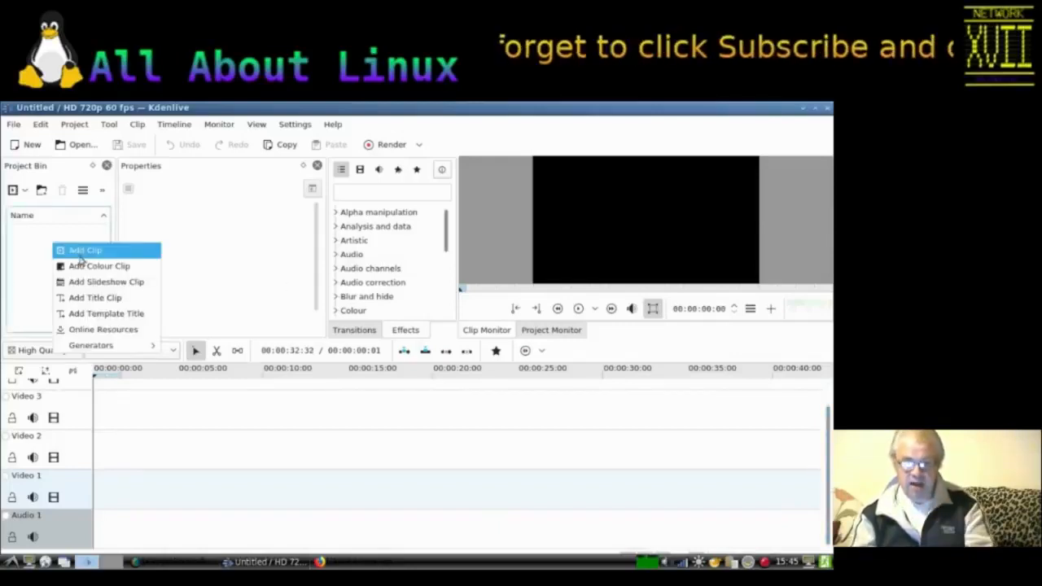
{"action": "left_click", "coordinate": [90, 251]}
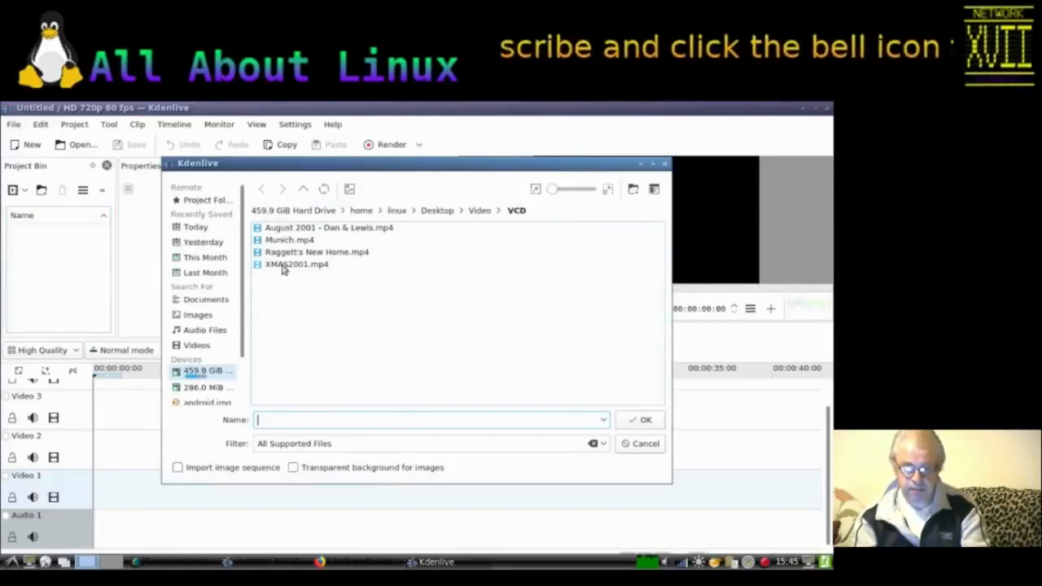
{"action": "left_click", "coordinate": [274, 242]}
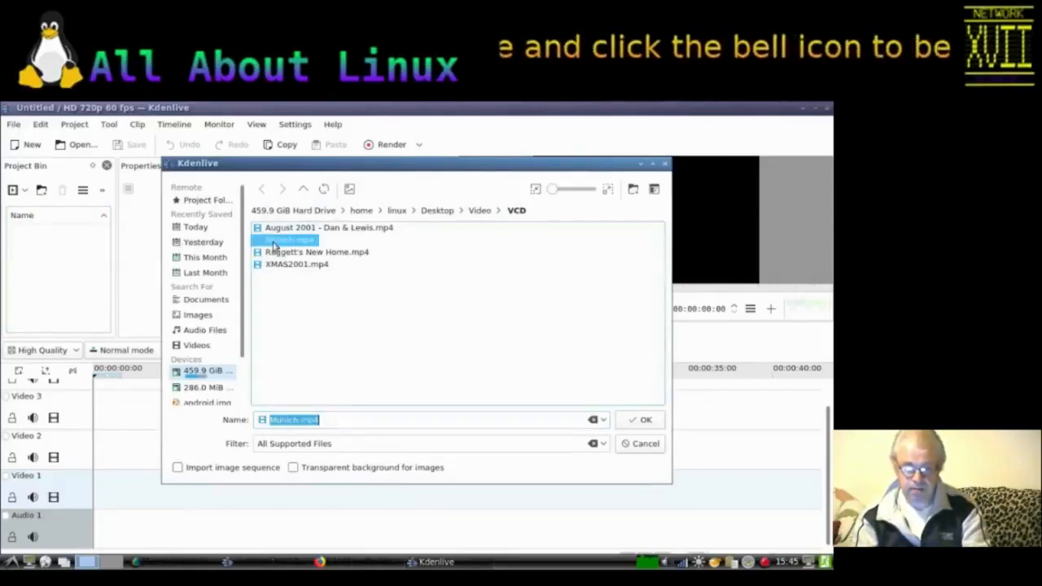
{"action": "left_click", "coordinate": [290, 264], "text": "ctrl"}
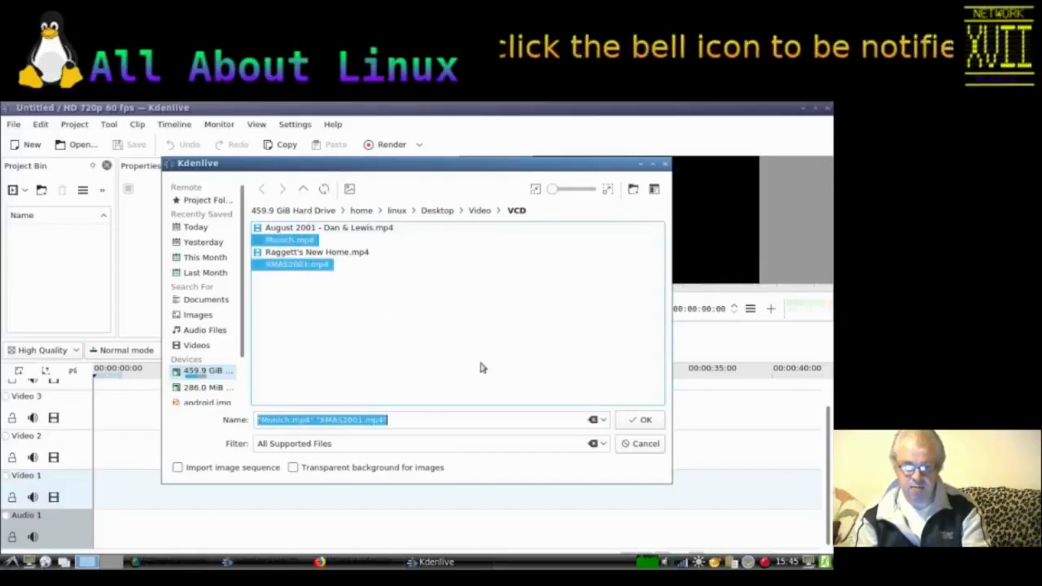
{"action": "left_click", "coordinate": [641, 420]}
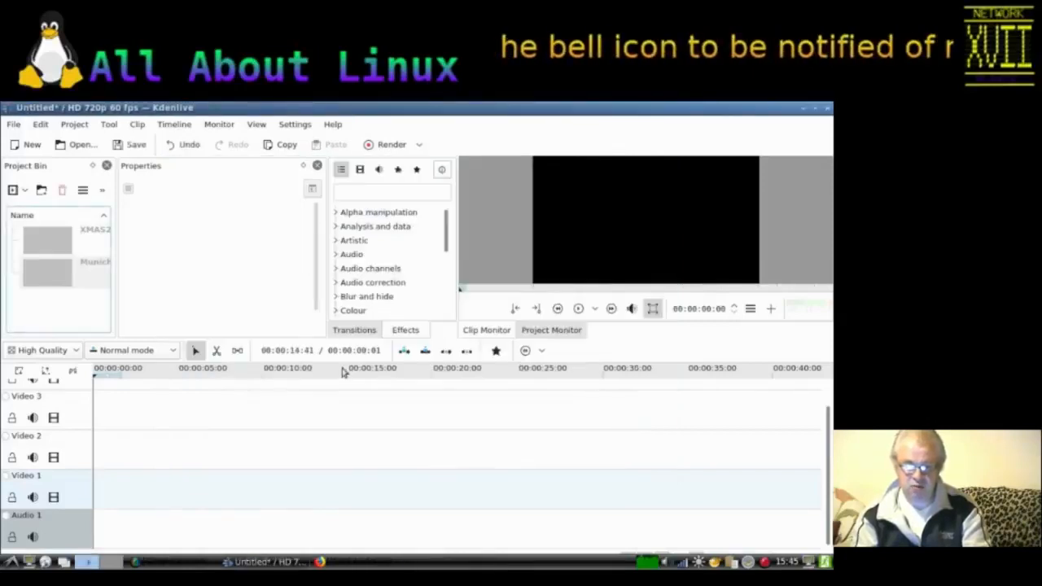
Step: Add Title - Munich.mp4 and Title - Xmas 2001.mp4 from the Titles folder to the project bin
{"action": "right_click", "coordinate": [51, 307]}
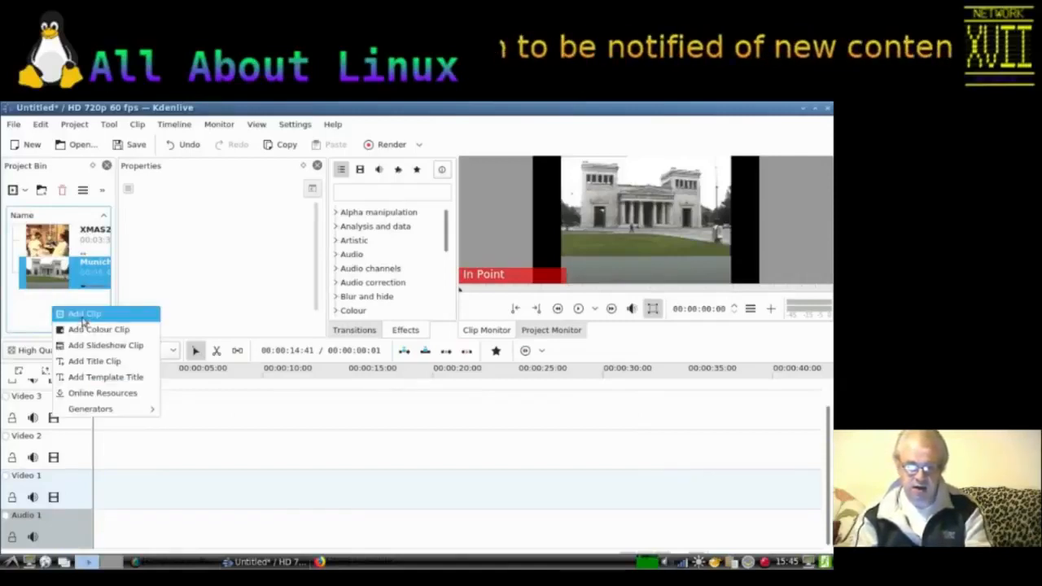
{"action": "left_click", "coordinate": [82, 318]}
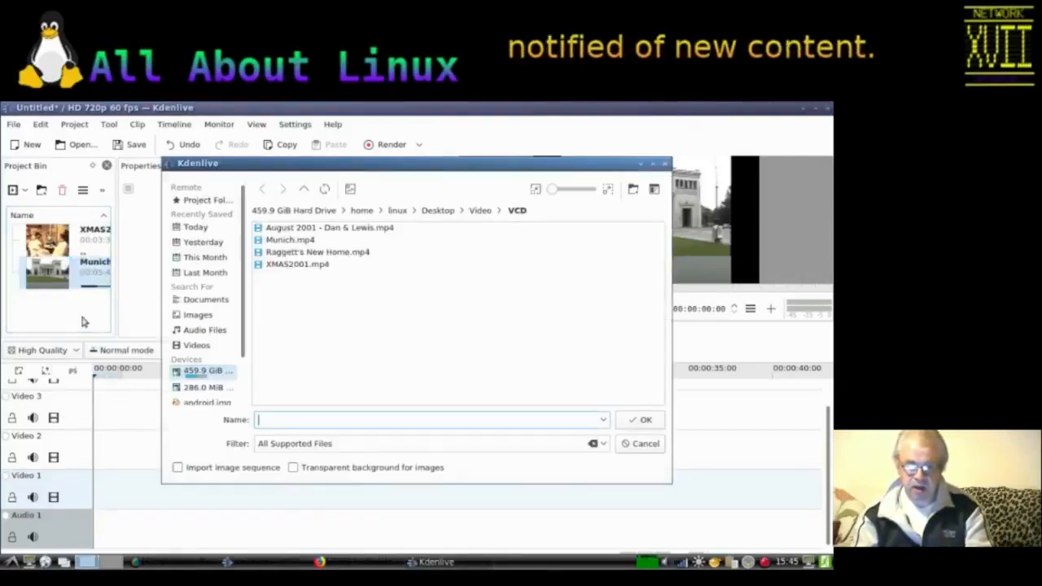
{"action": "left_click", "coordinate": [303, 190]}
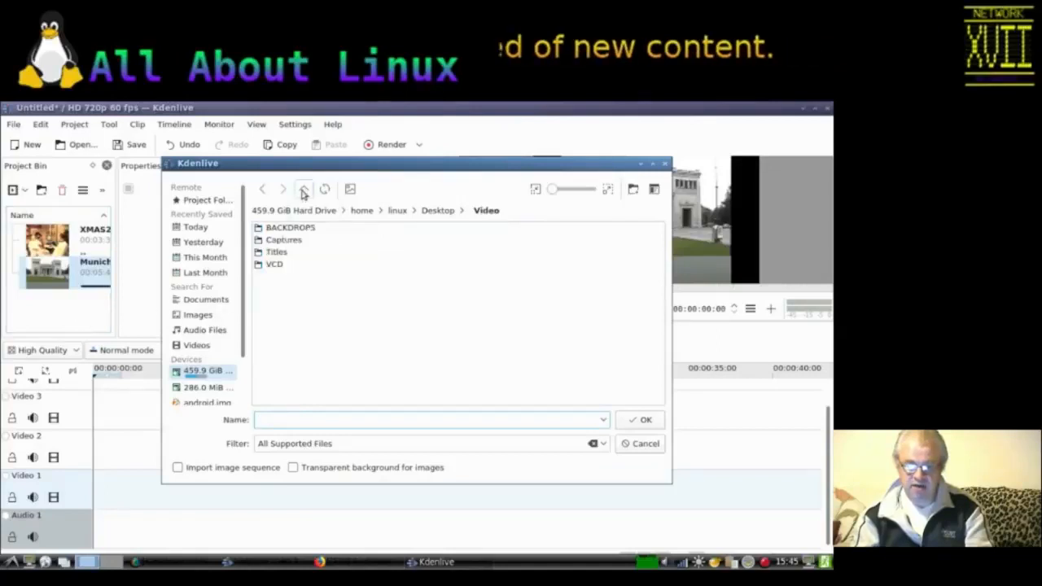
{"action": "double_click", "coordinate": [273, 253]}
{"action": "left_click", "coordinate": [265, 231]}
{"action": "left_click", "coordinate": [290, 241], "text": "shift"}
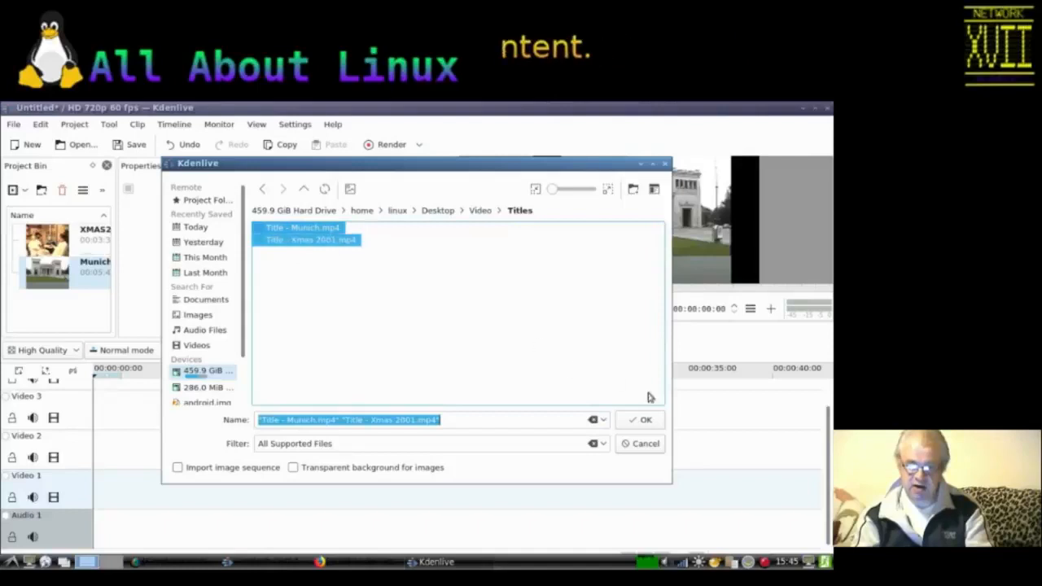
{"action": "left_click", "coordinate": [644, 420]}
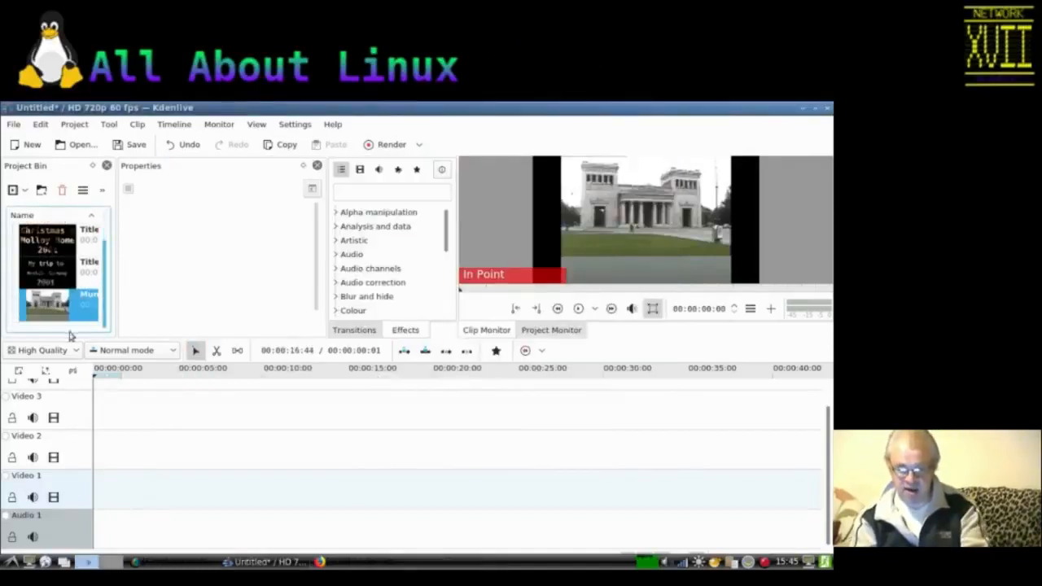
Step: Add Gold_Coast.mp3 from the Downloads folder to the project bin
{"action": "right_click", "coordinate": [69, 331]}
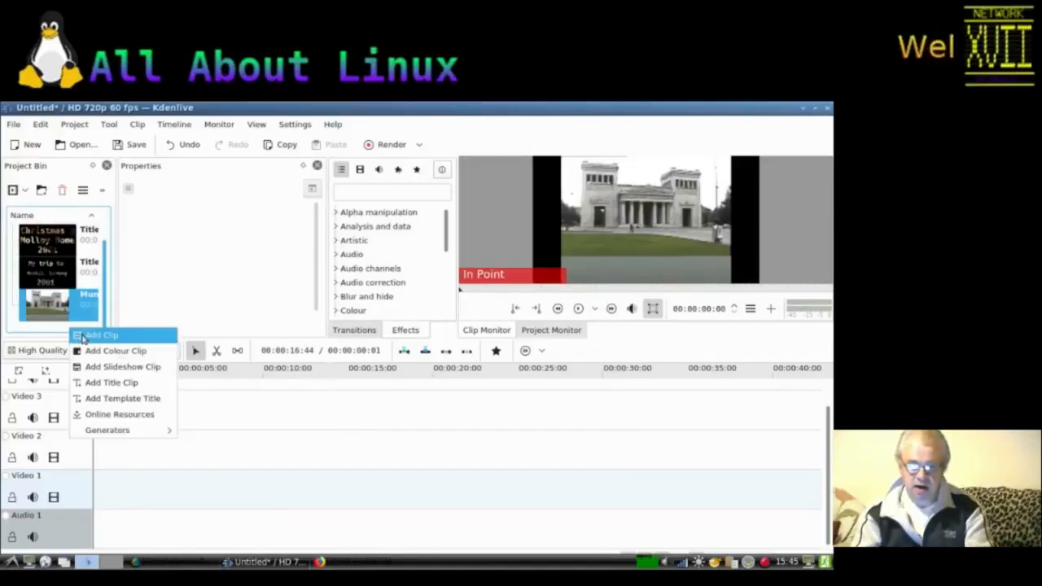
{"action": "left_click", "coordinate": [131, 334]}
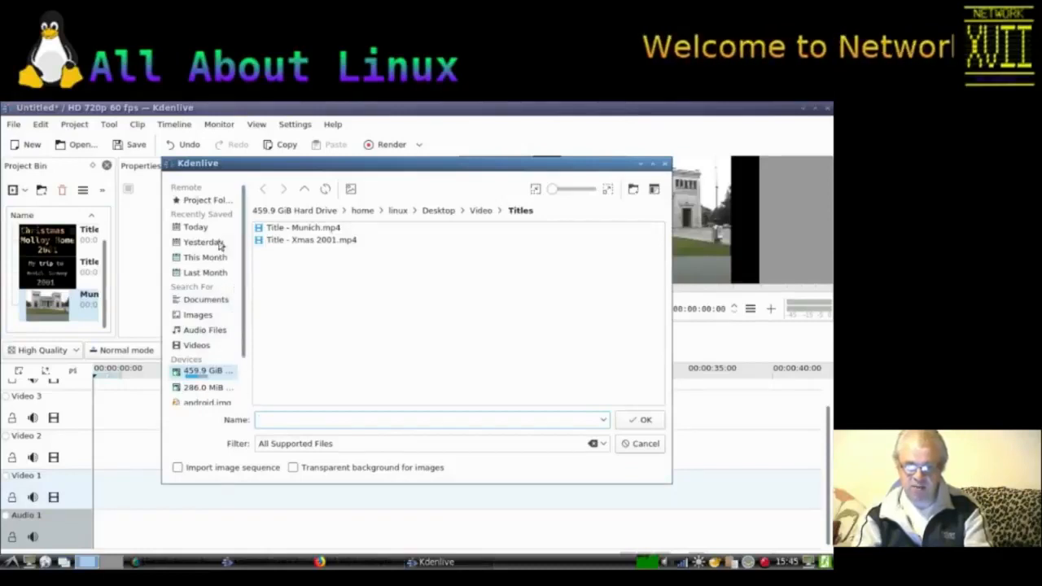
{"action": "left_click", "coordinate": [306, 189]}
{"action": "left_click", "coordinate": [308, 190]}
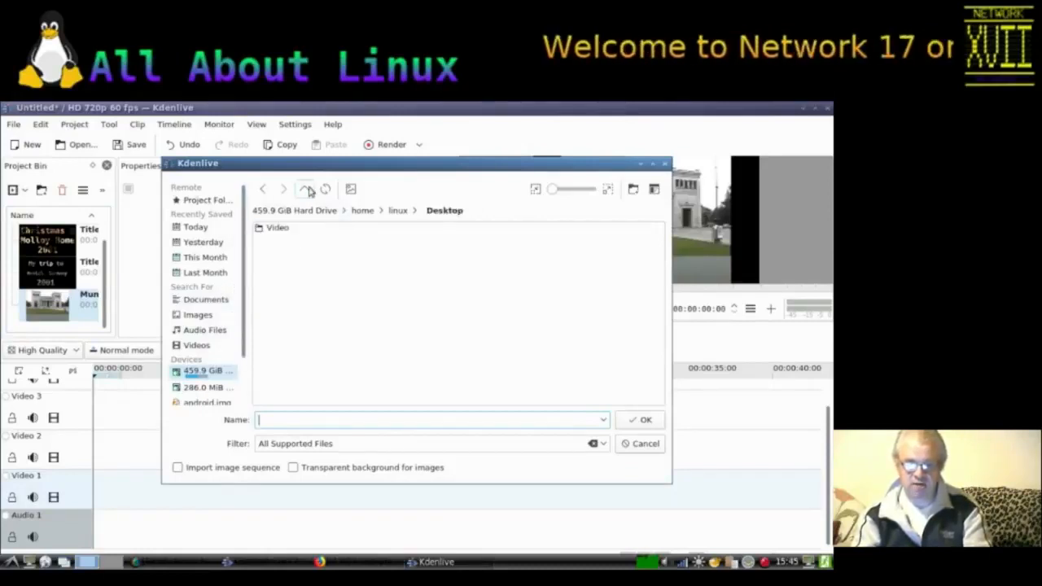
{"action": "left_click", "coordinate": [307, 189]}
{"action": "double_click", "coordinate": [293, 253]}
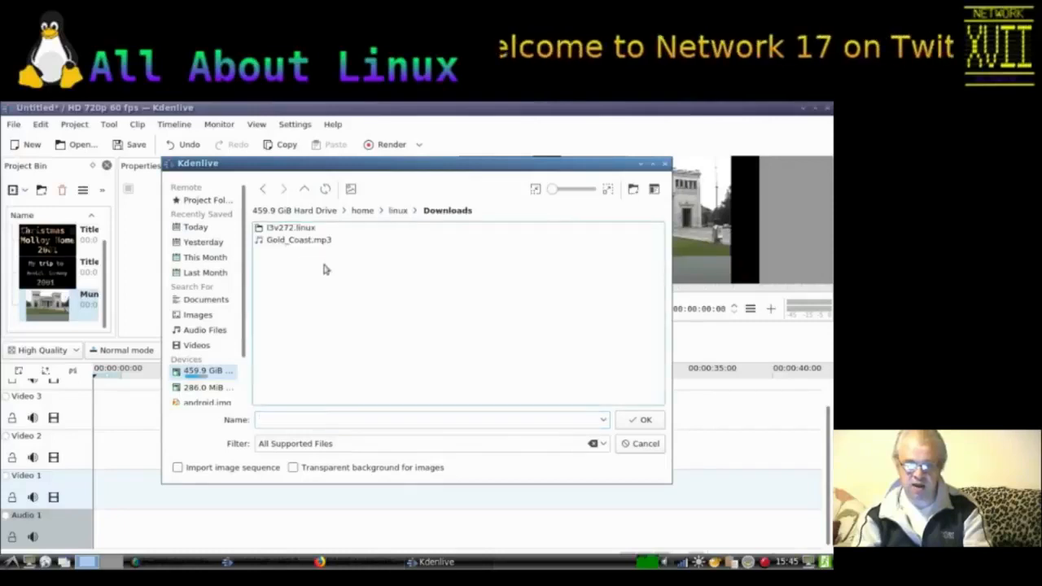
{"action": "left_click", "coordinate": [295, 240]}
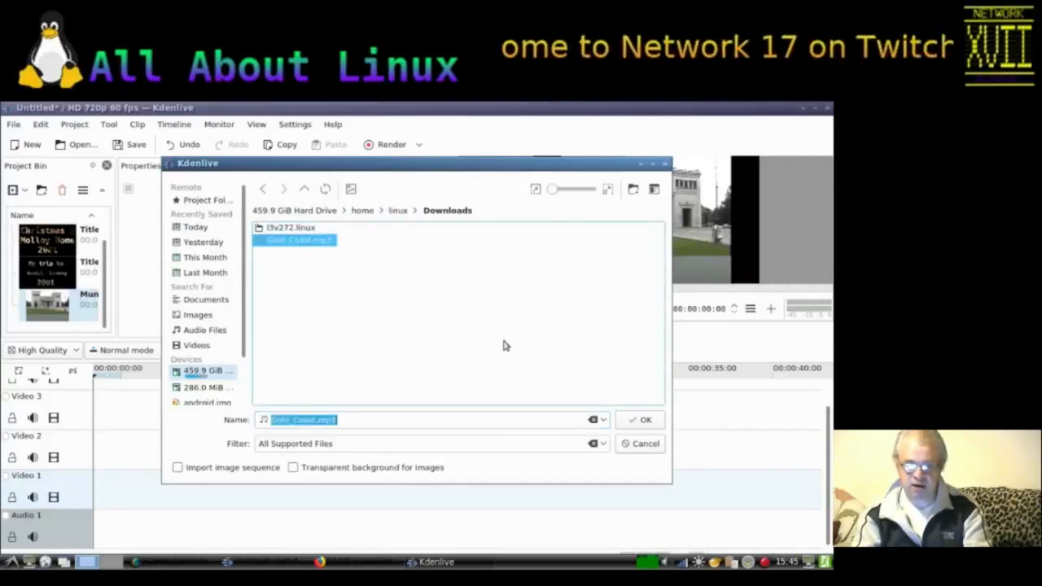
{"action": "left_click", "coordinate": [640, 419]}
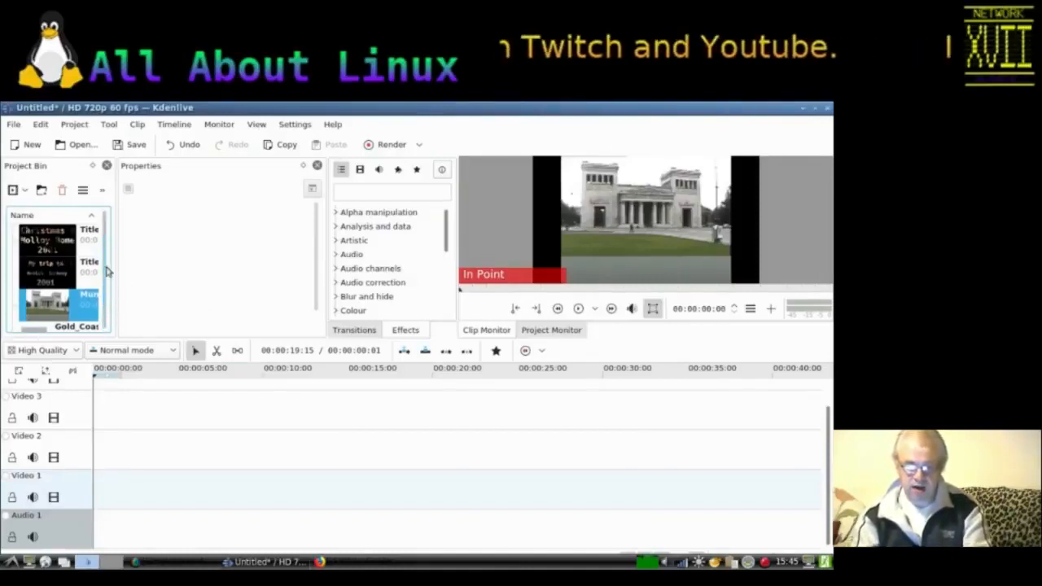
Step: Place Title - Munich.mp4 at the start of Video 1 and Munich.mp4 on Video 2 overlapping the title's end
{"action": "left_click_drag", "start_coordinate": [45, 275], "coordinate": [94, 481]}
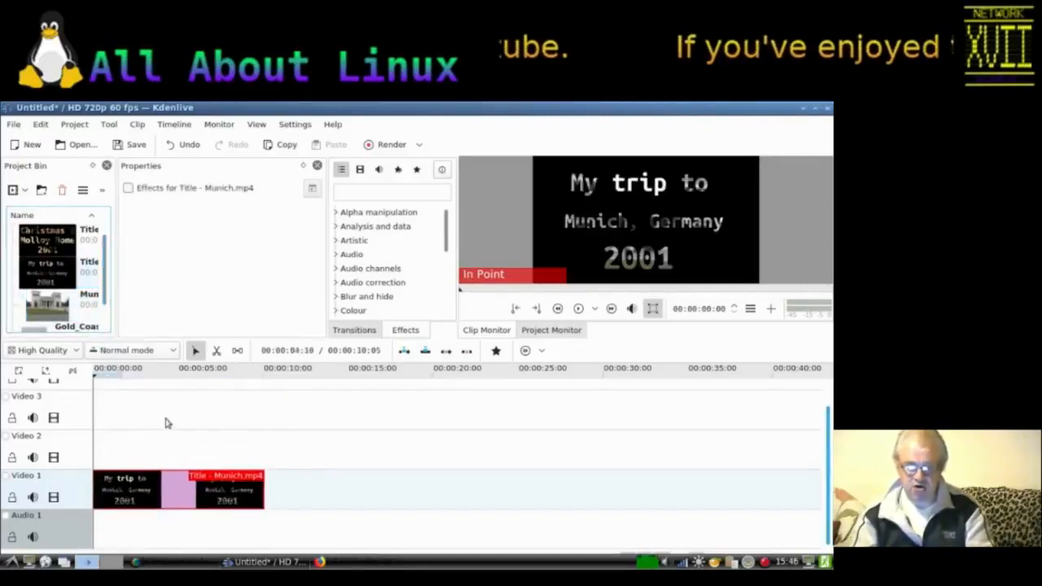
{"action": "left_click_drag", "start_coordinate": [55, 307], "coordinate": [261, 440]}
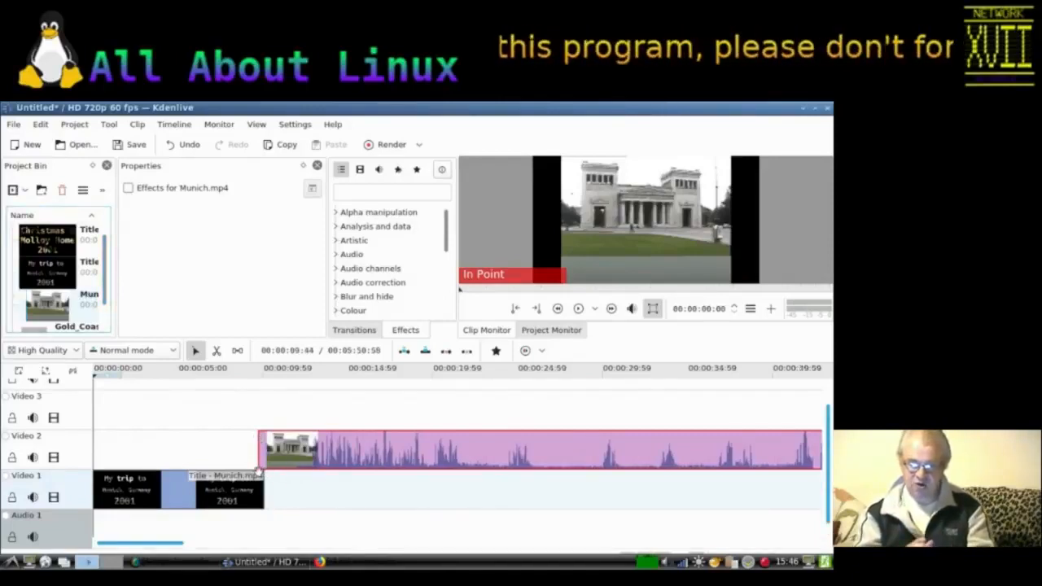
Step: Add a Dissolve transition where the Munich clip overlaps the title and set its track to Video 1
{"action": "left_click", "coordinate": [260, 471]}
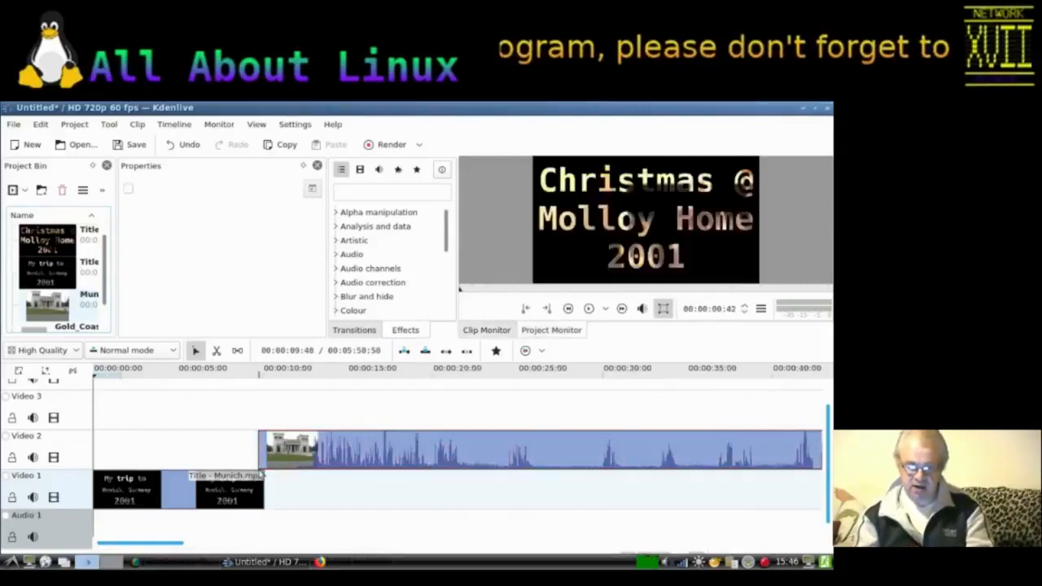
{"action": "left_click", "coordinate": [260, 470]}
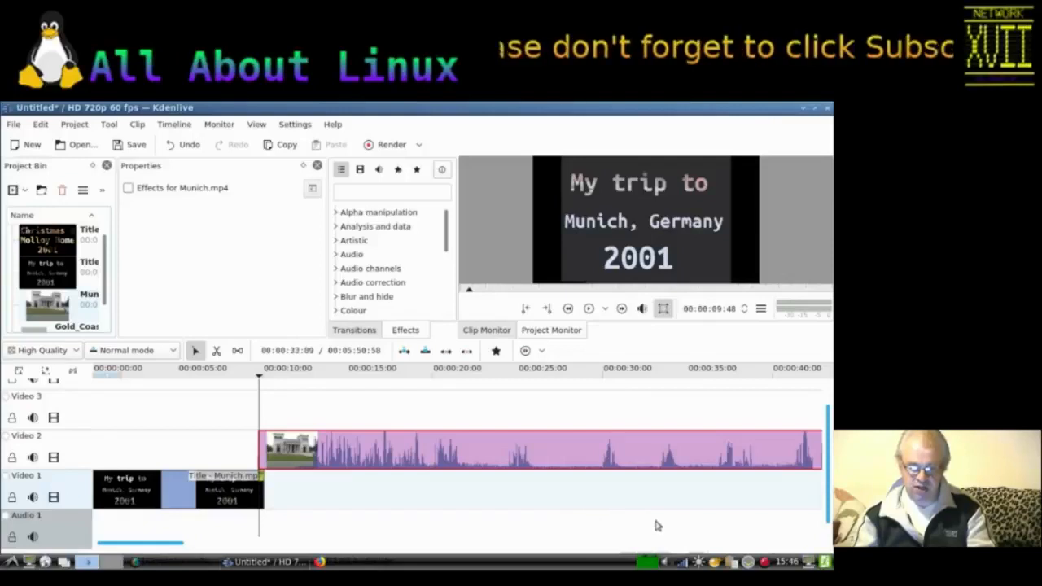
{"action": "left_click", "coordinate": [816, 111]}
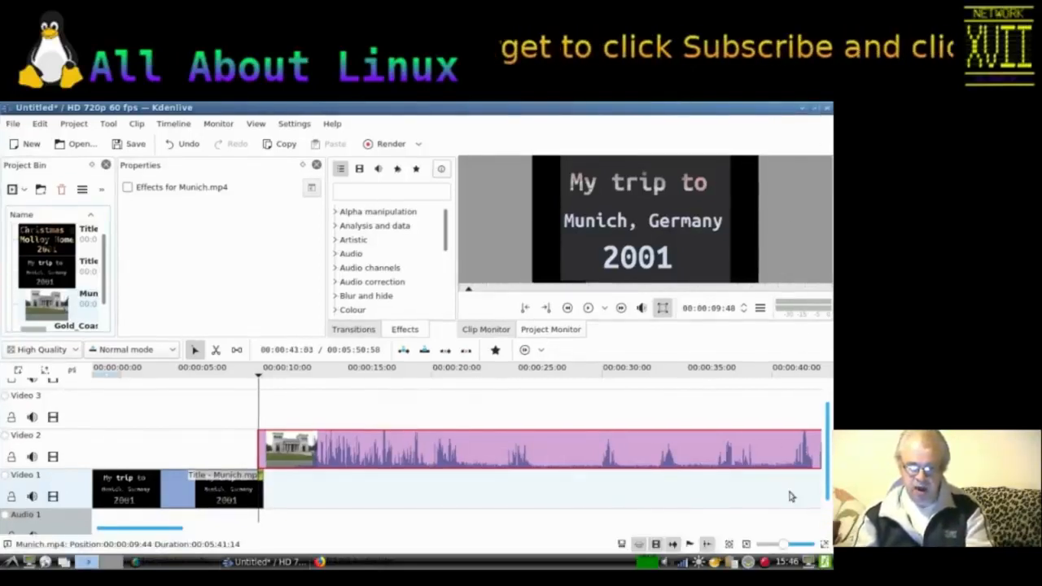
{"action": "left_click_drag", "start_coordinate": [781, 545], "coordinate": [794, 544]}
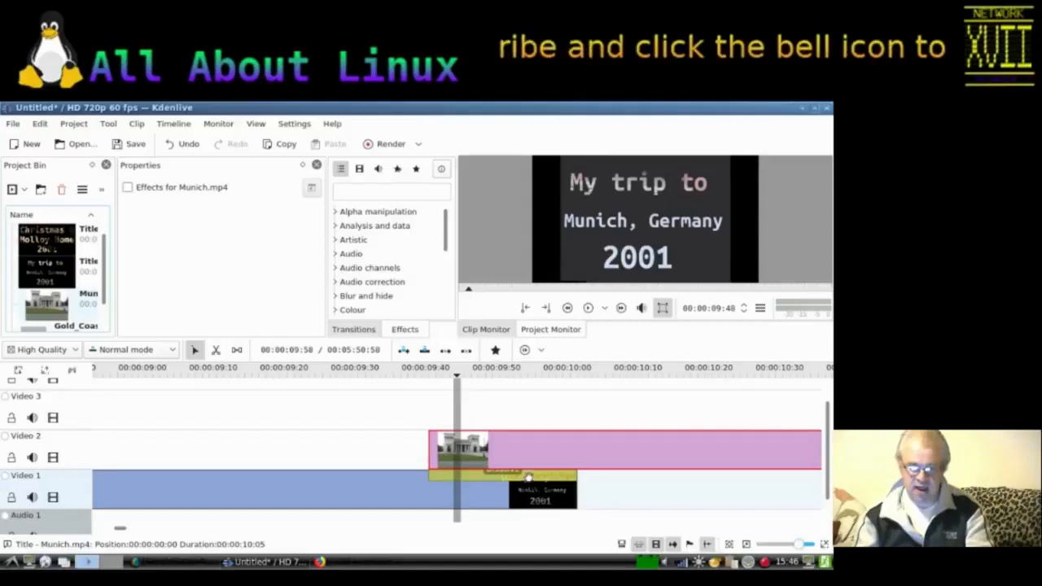
{"action": "left_click", "coordinate": [527, 478]}
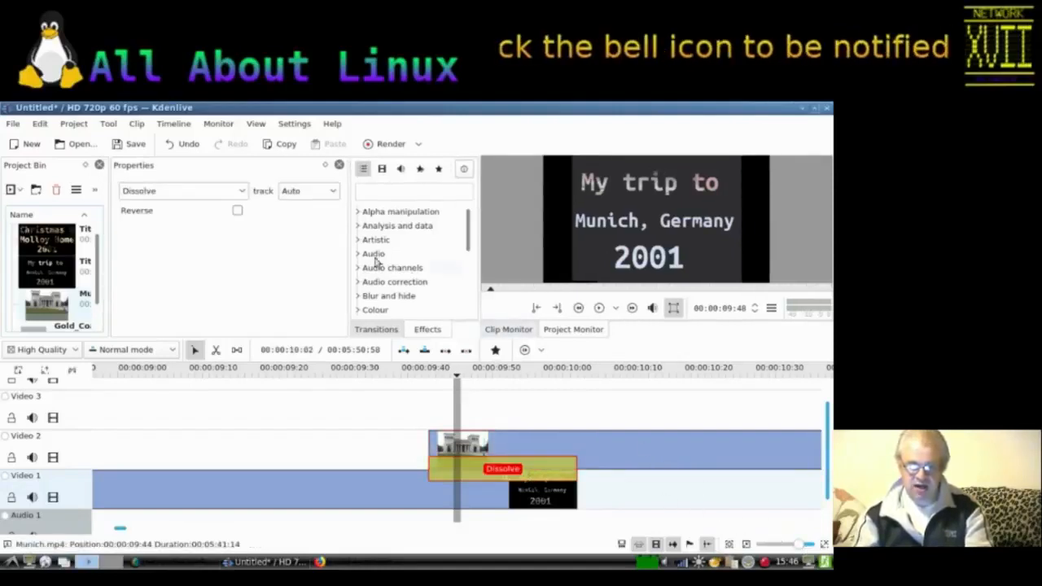
{"action": "left_click", "coordinate": [295, 193]}
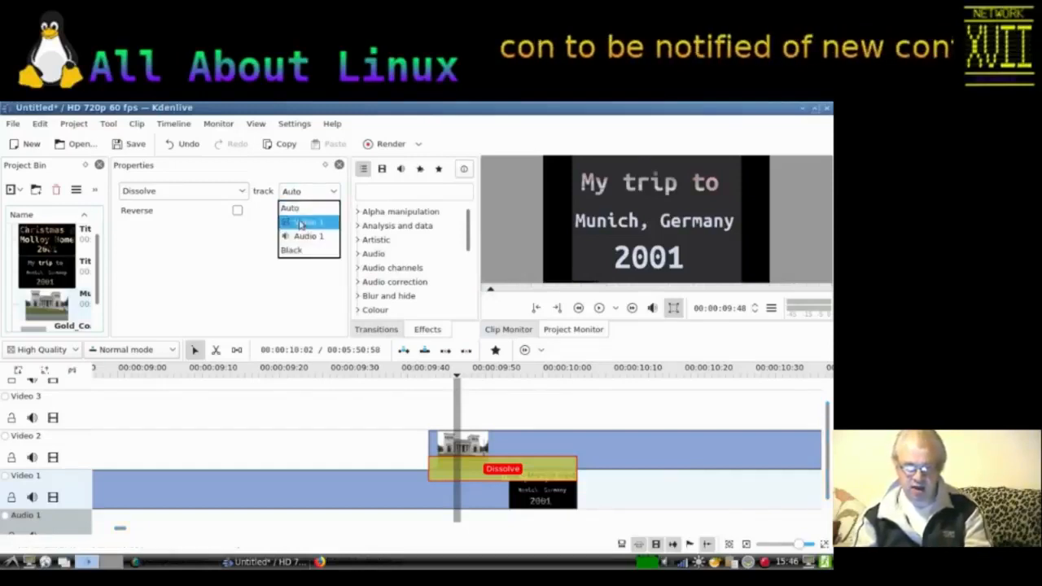
{"action": "left_click", "coordinate": [300, 222]}
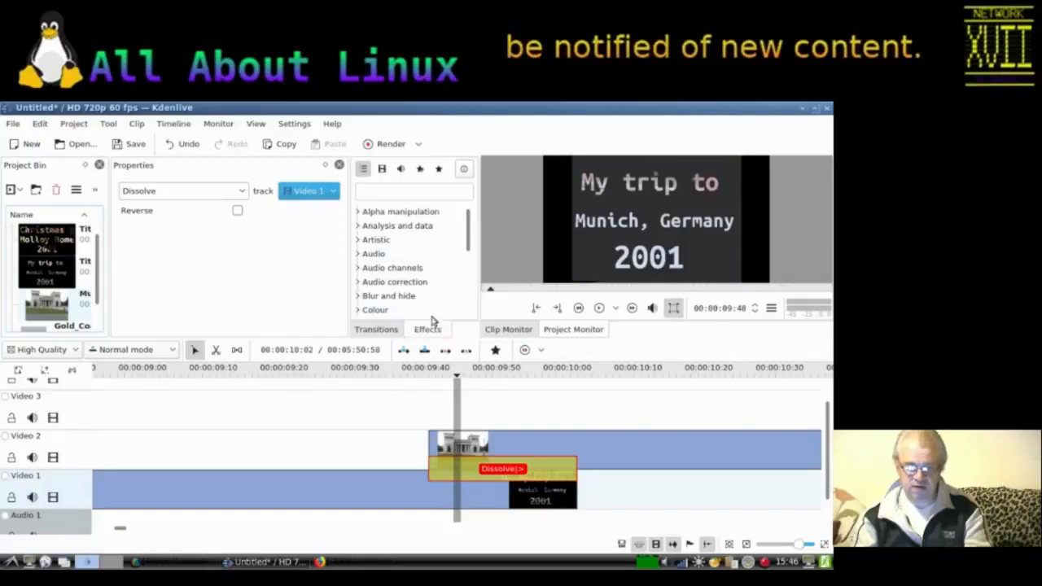
Step: Play back the timeline from just before the dissolve to preview the transition
{"action": "left_click", "coordinate": [375, 371]}
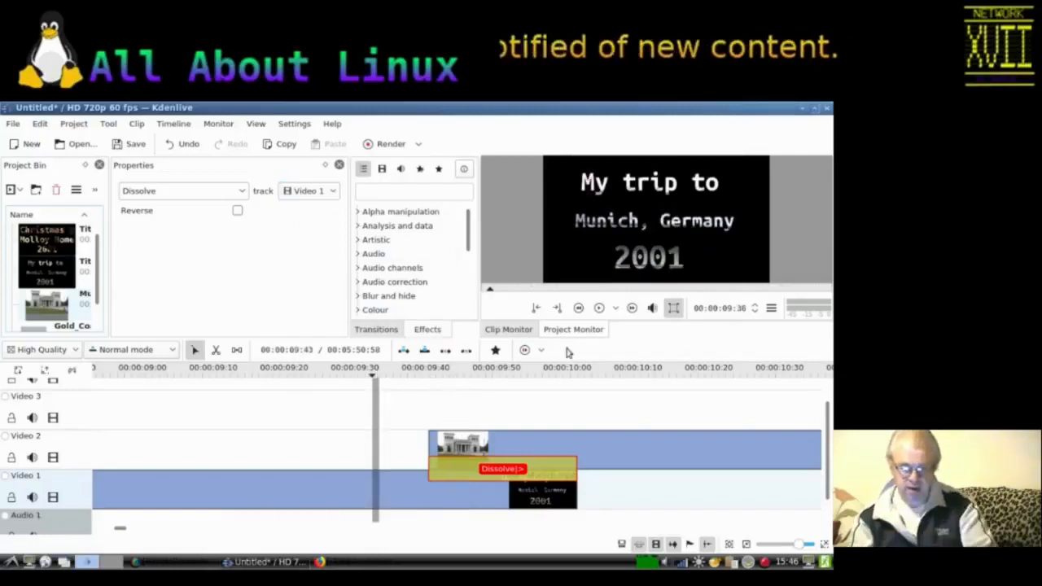
{"action": "left_click", "coordinate": [599, 309]}
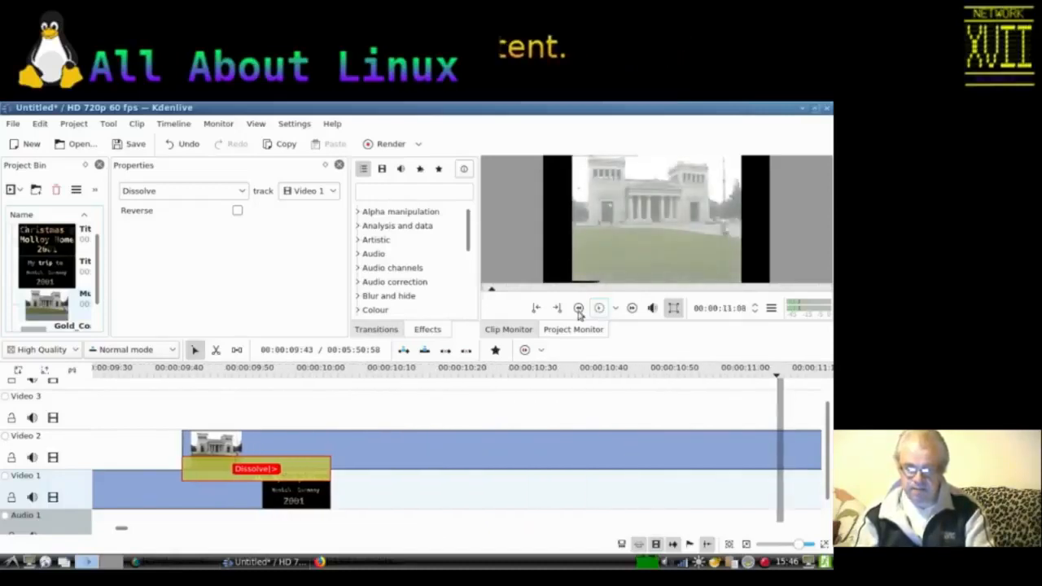
{"action": "left_click", "coordinate": [122, 377]}
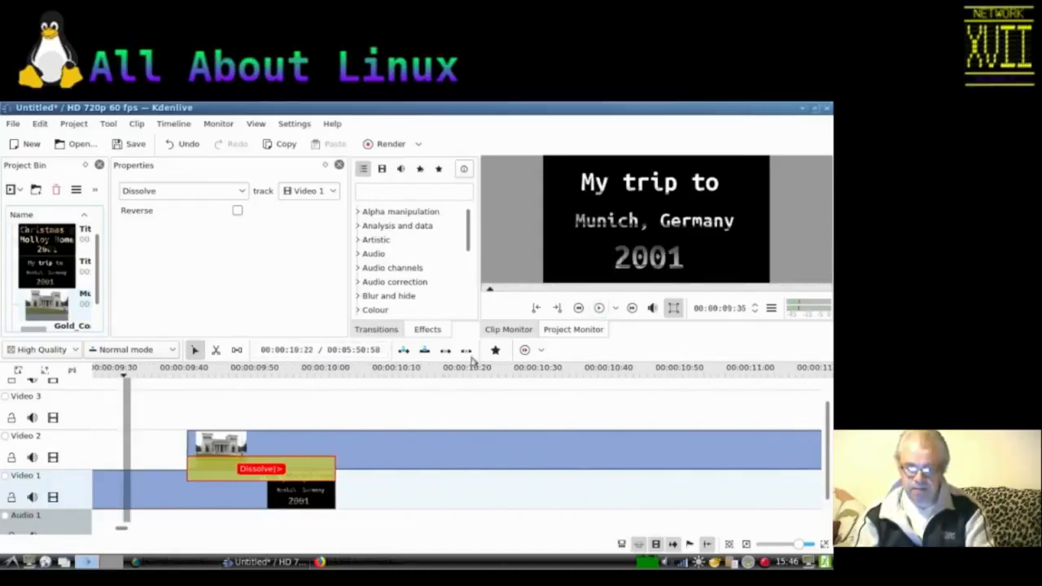
Step: Apply an Edge Crop effect to the Munich clip, enabling automatic centre-crop with a centre balance of 620
{"action": "left_click", "coordinate": [595, 308]}
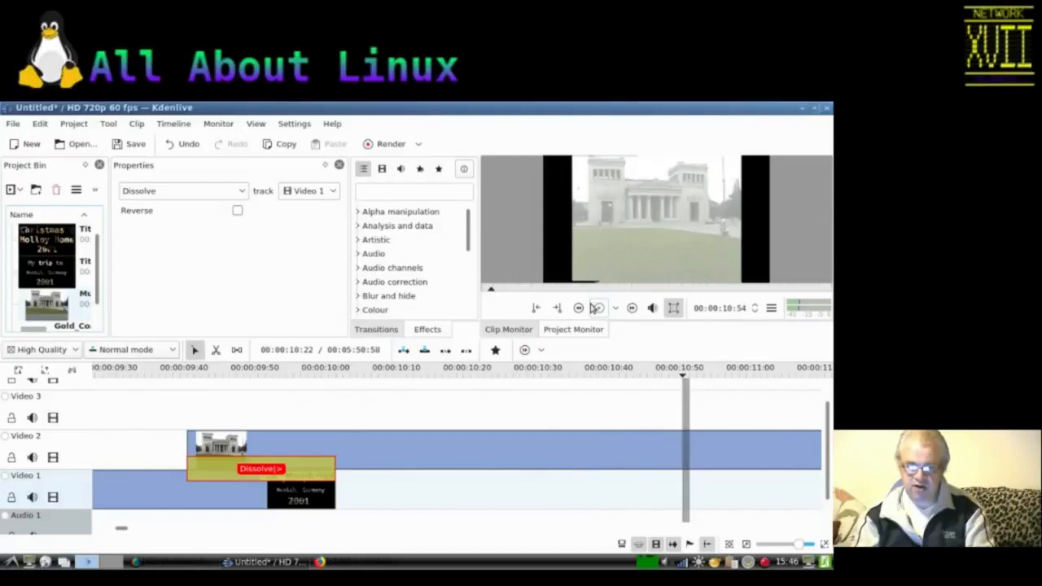
{"action": "left_click", "coordinate": [389, 458]}
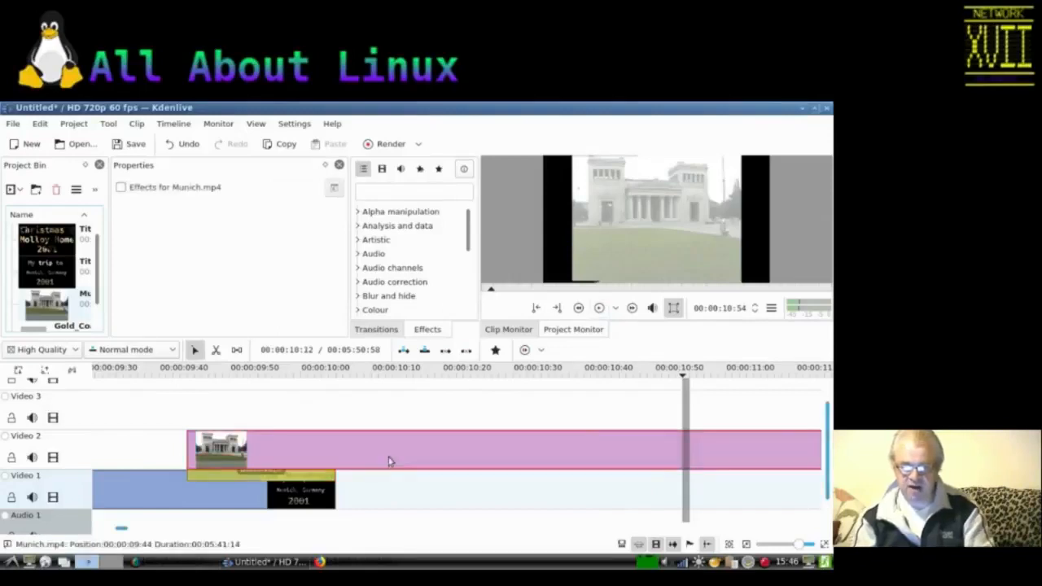
{"action": "right_click", "coordinate": [389, 461]}
{"action": "mouse_move", "coordinate": [431, 436]}
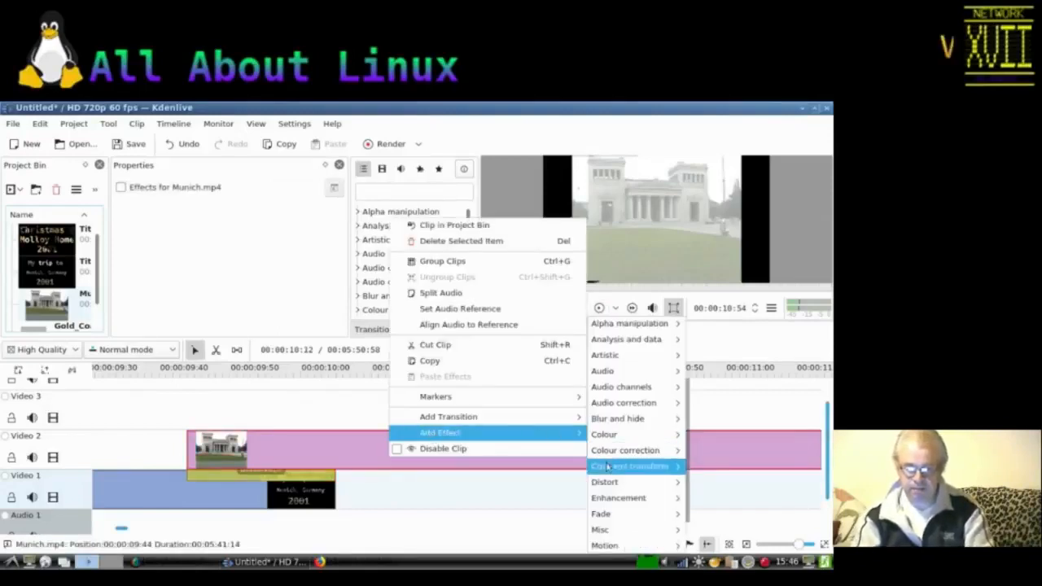
{"action": "mouse_move", "coordinate": [617, 467]}
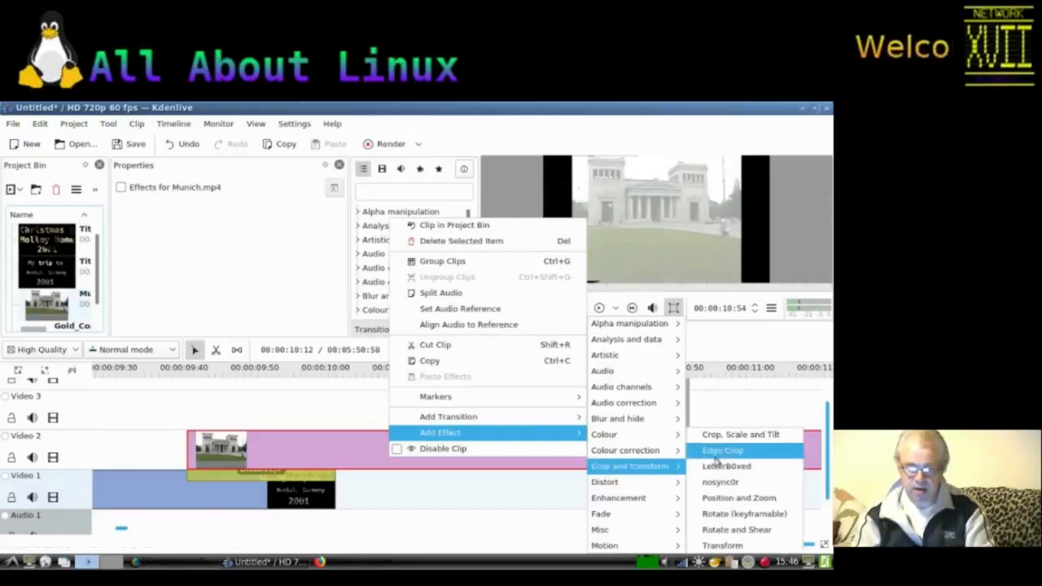
{"action": "left_click", "coordinate": [716, 450]}
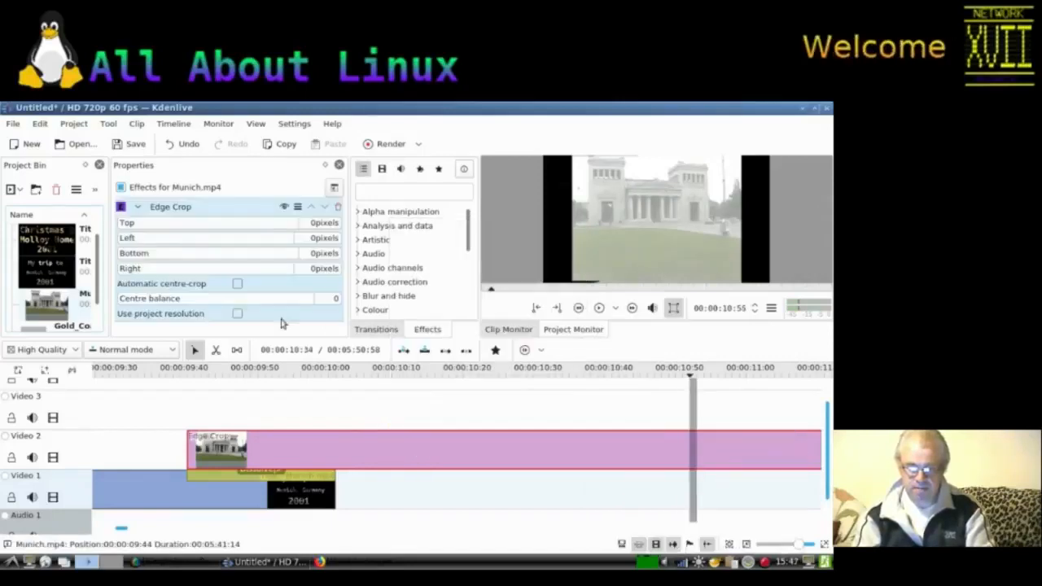
{"action": "left_click", "coordinate": [236, 284]}
{"action": "left_click_drag", "start_coordinate": [213, 298], "coordinate": [264, 305]}
Step: Play back the timeline from the start to preview the cropped Munich clip
{"action": "left_click", "coordinate": [120, 372]}
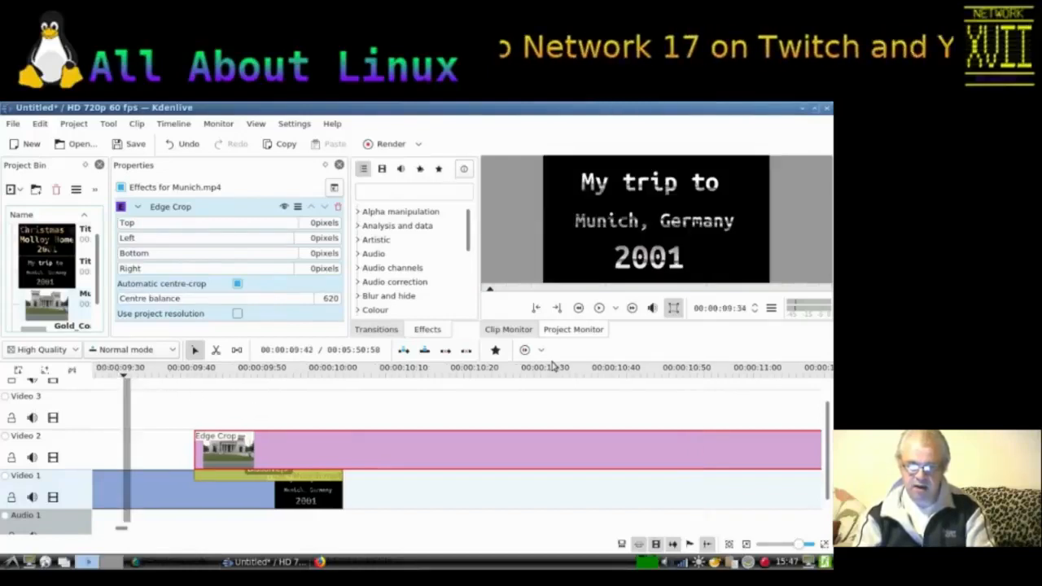
{"action": "left_click", "coordinate": [599, 308]}
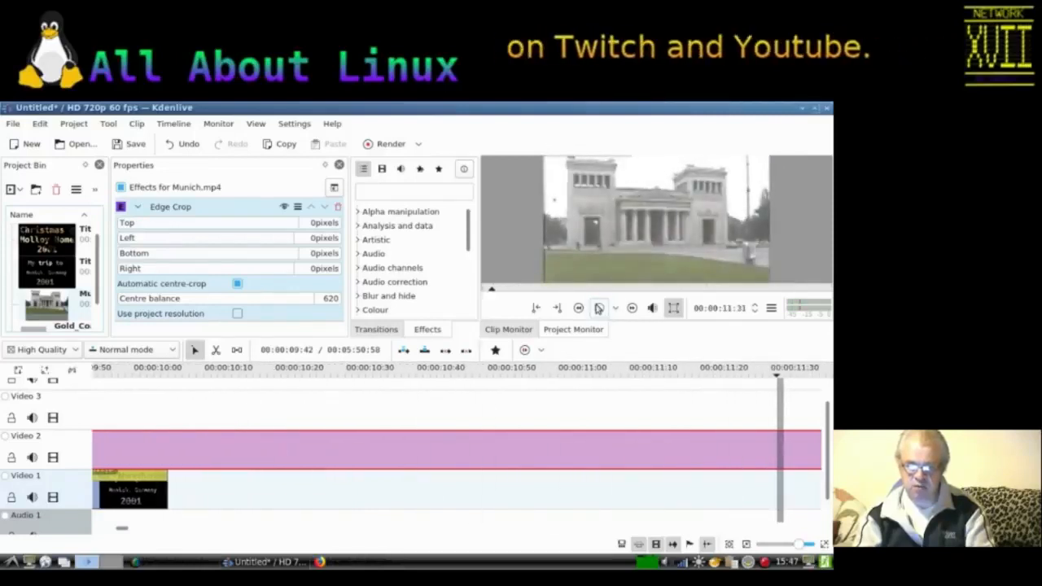
Step: Trim the end of the Munich clip on Video 2 so it lasts about one minute
{"action": "left_click", "coordinate": [745, 543]}
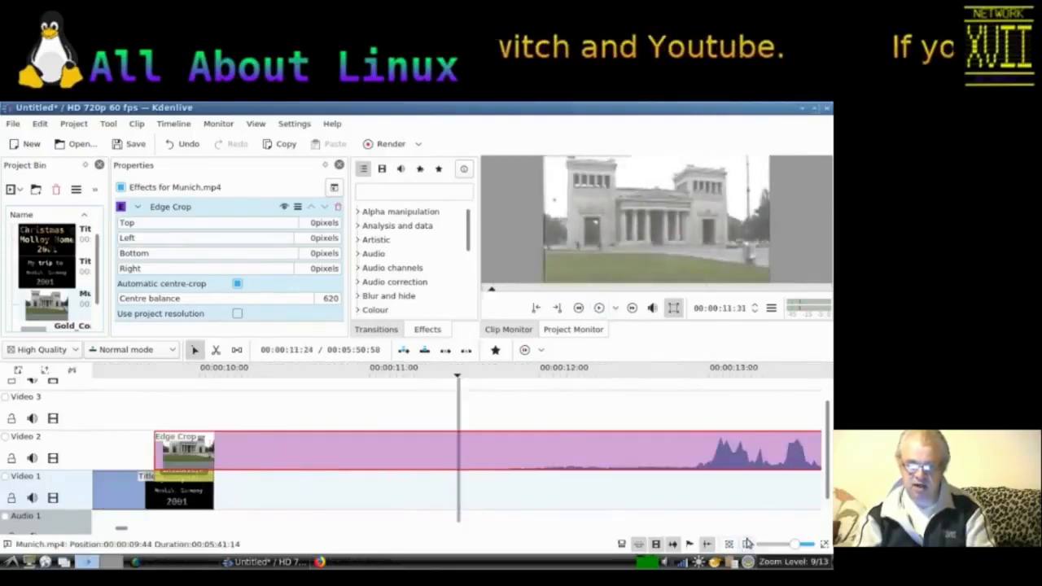
{"action": "left_click", "coordinate": [745, 544]}
{"action": "left_click", "coordinate": [746, 543]}
{"action": "left_click", "coordinate": [746, 544]}
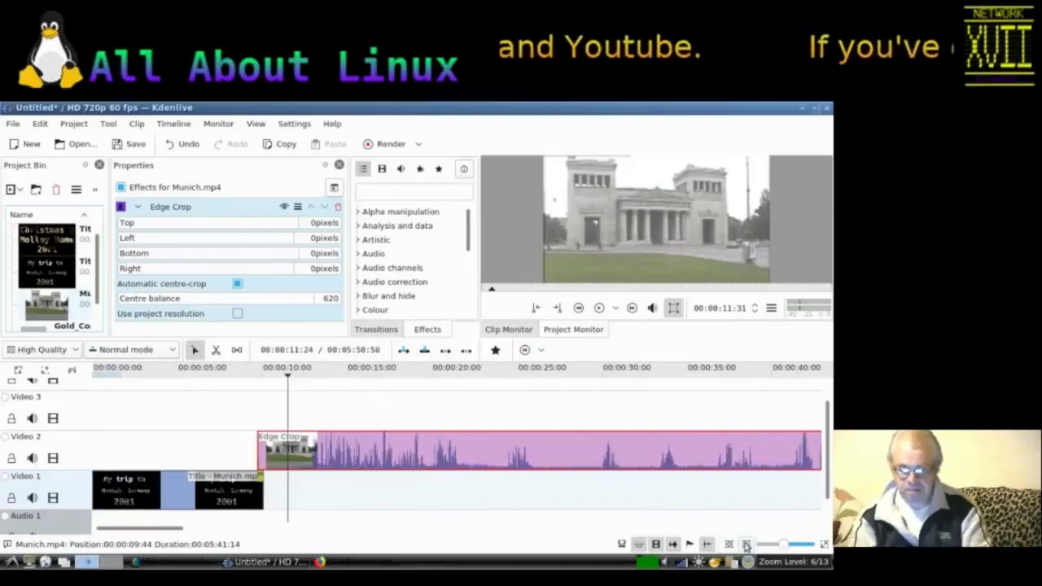
{"action": "left_click", "coordinate": [745, 544]}
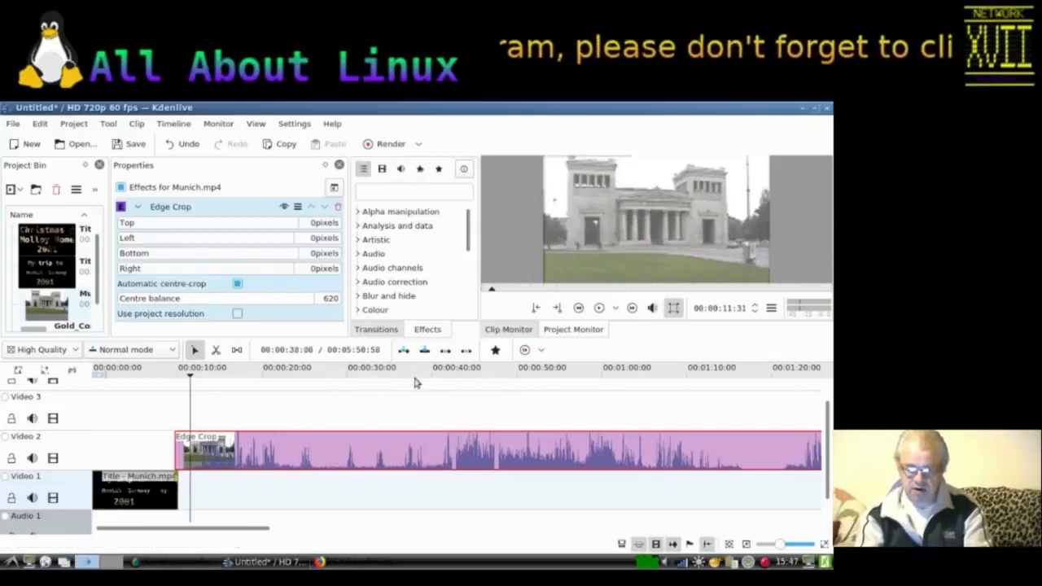
{"action": "left_click", "coordinate": [688, 376]}
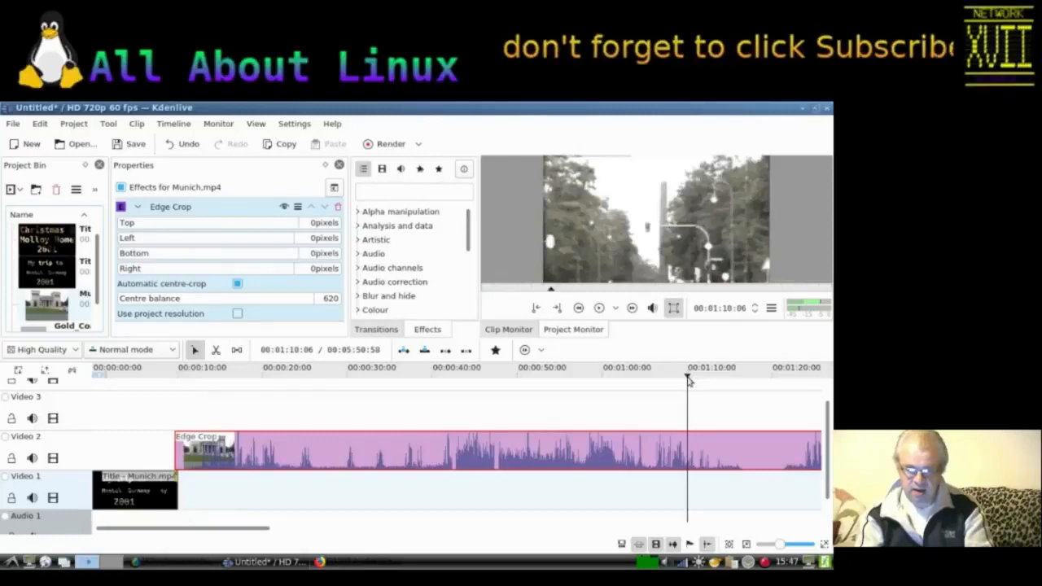
{"action": "left_click", "coordinate": [681, 376]}
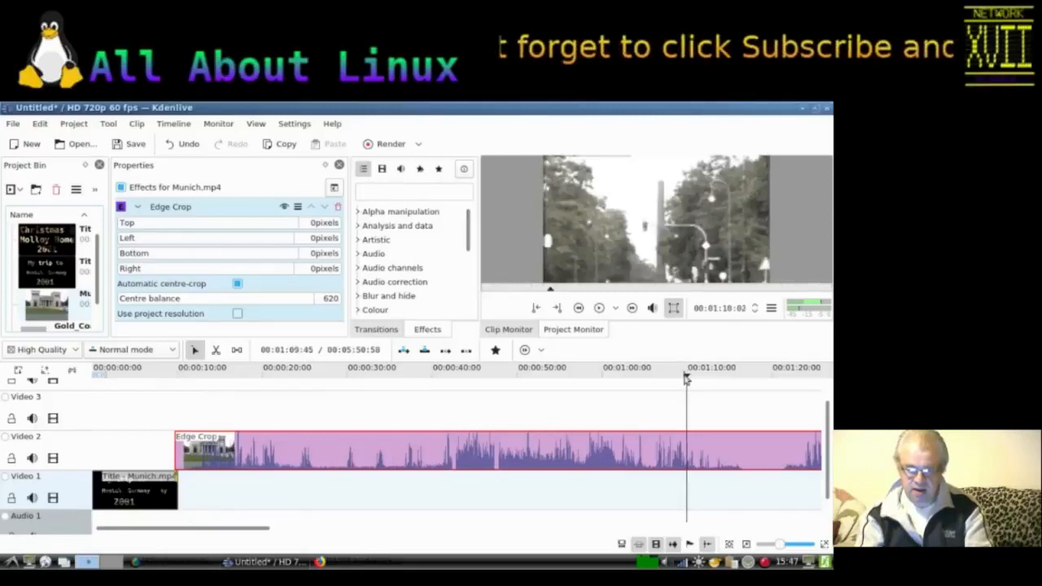
{"action": "left_click", "coordinate": [686, 377]}
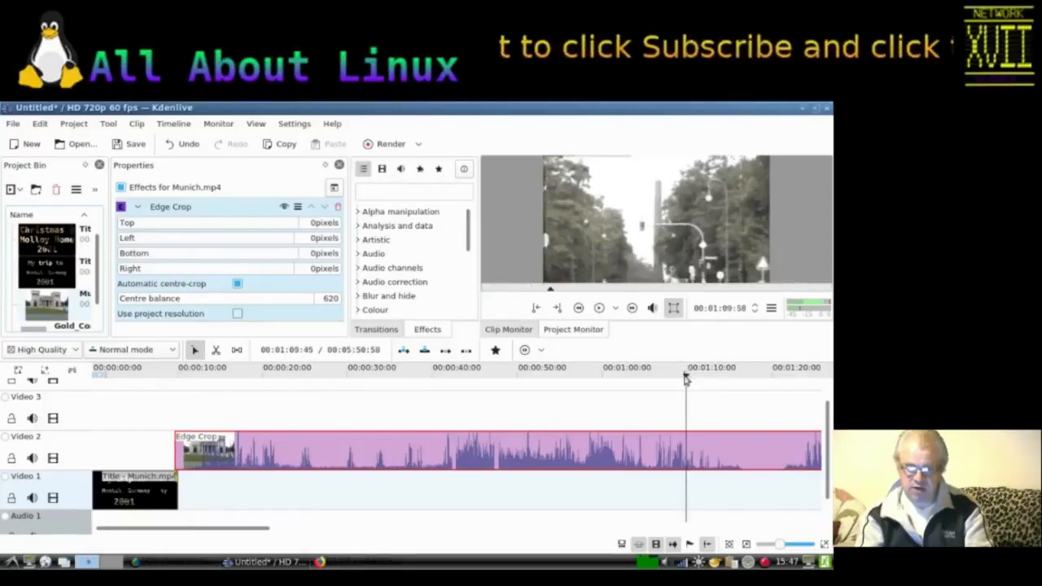
{"action": "left_click", "coordinate": [688, 377]}
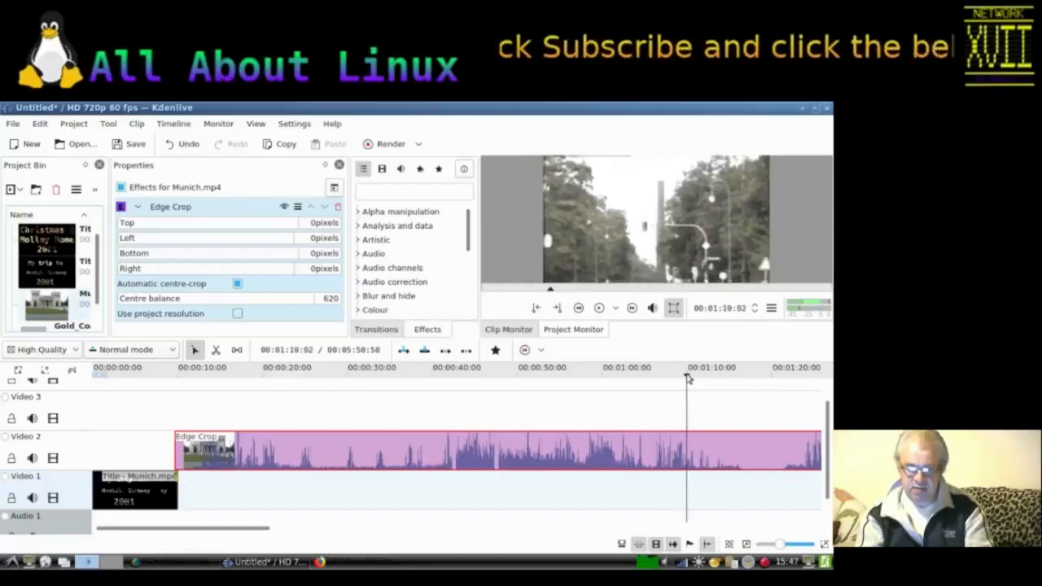
{"action": "left_click", "coordinate": [686, 379]}
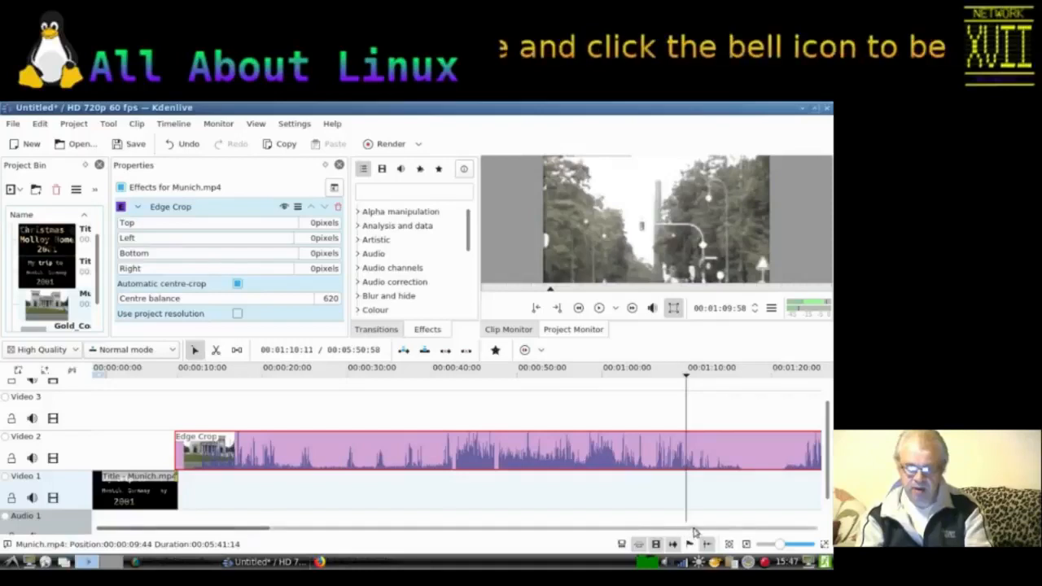
{"action": "left_click", "coordinate": [745, 544]}
{"action": "left_click", "coordinate": [745, 543]}
{"action": "left_click", "coordinate": [745, 544]}
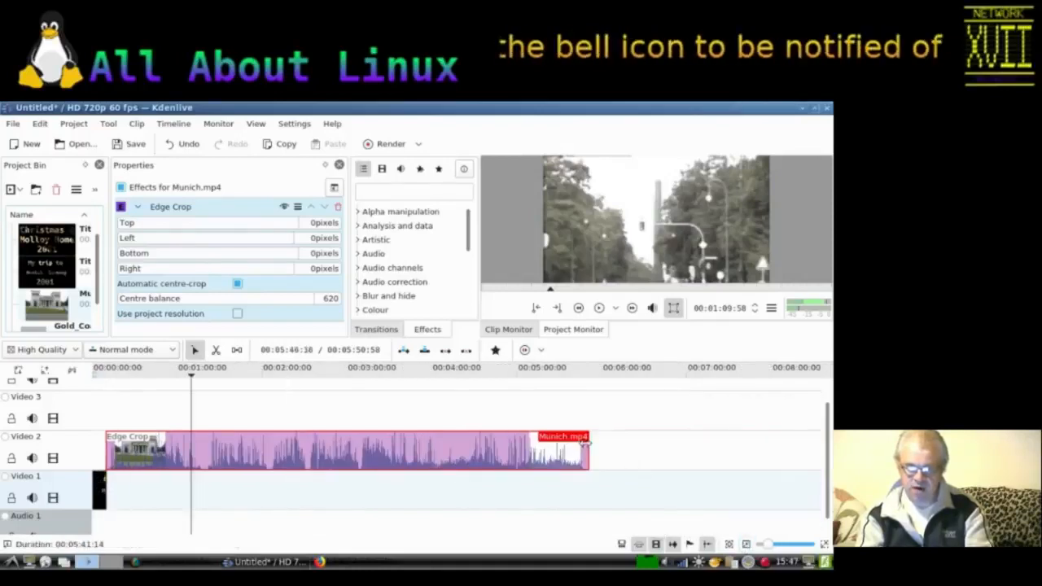
{"action": "left_click_drag", "start_coordinate": [586, 440], "coordinate": [191, 432]}
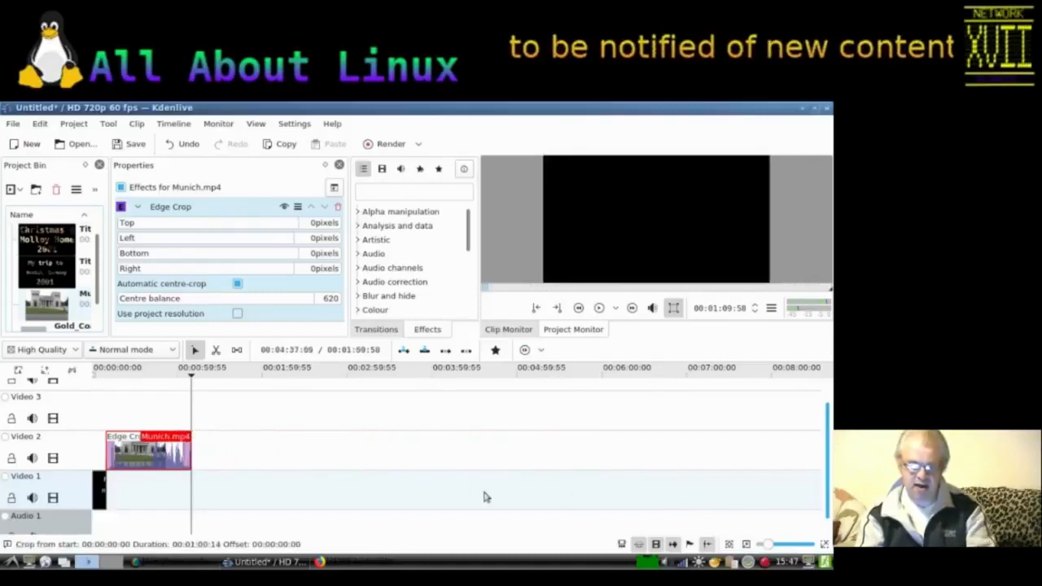
Step: Place Title - Xmas 2001.mp4 on Video 1 right where the trimmed Munich clip ends
{"action": "left_click", "coordinate": [825, 544]}
{"action": "left_click", "coordinate": [825, 543]}
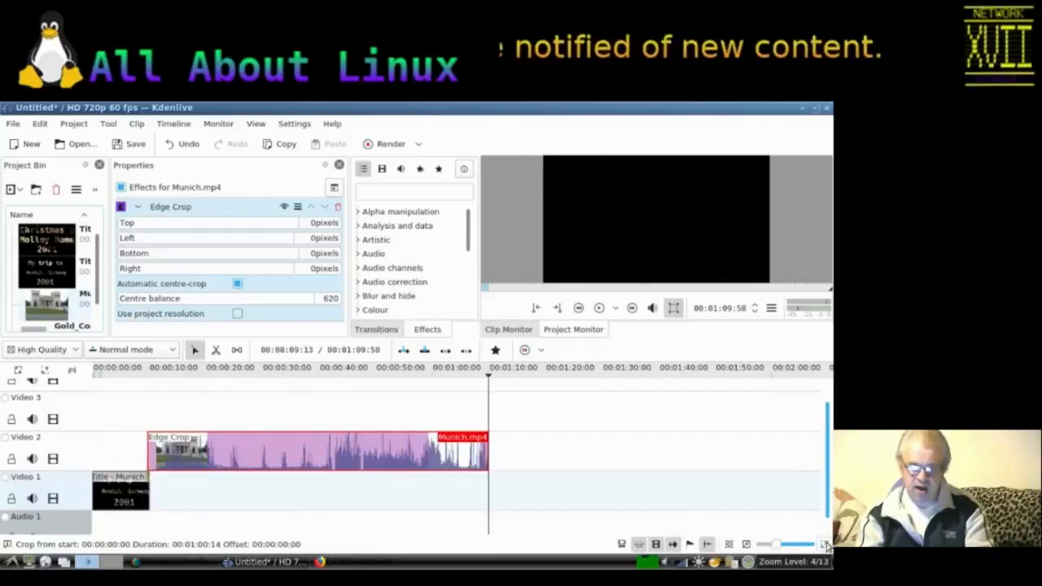
{"action": "left_click", "coordinate": [824, 544]}
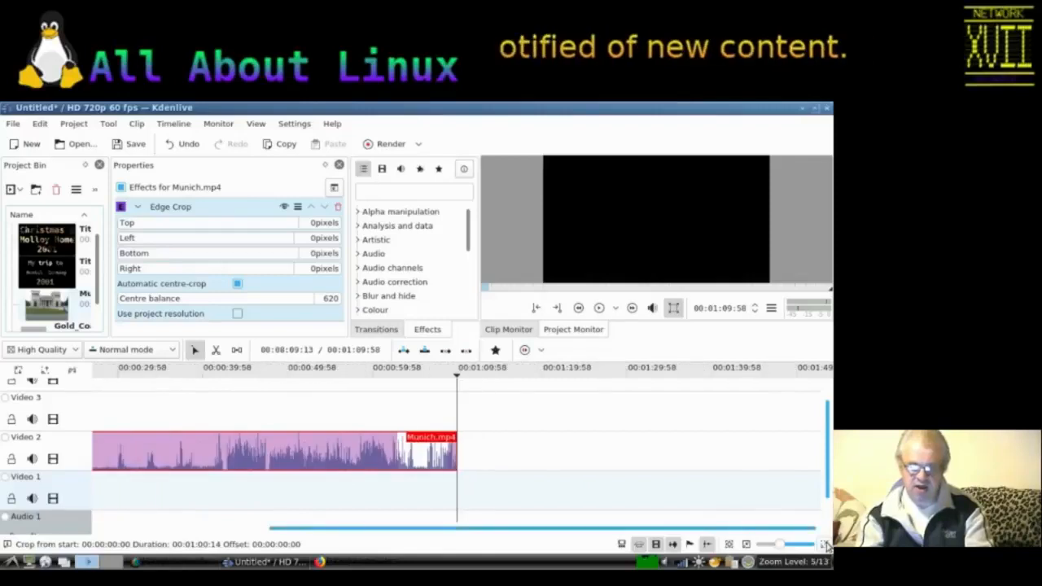
{"action": "left_click", "coordinate": [747, 544]}
{"action": "left_click", "coordinate": [747, 544]}
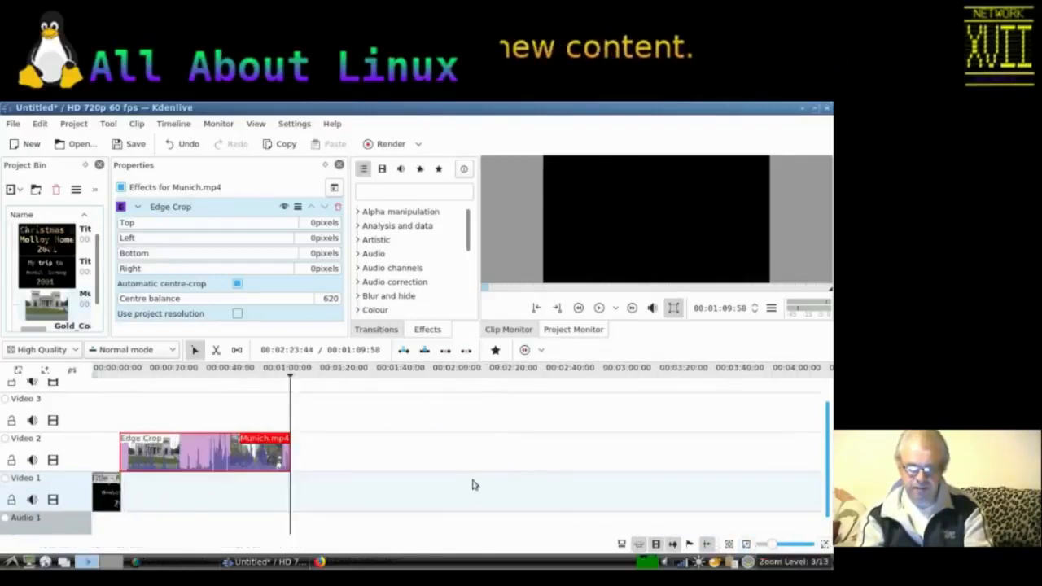
{"action": "left_click_drag", "start_coordinate": [57, 248], "coordinate": [286, 486]}
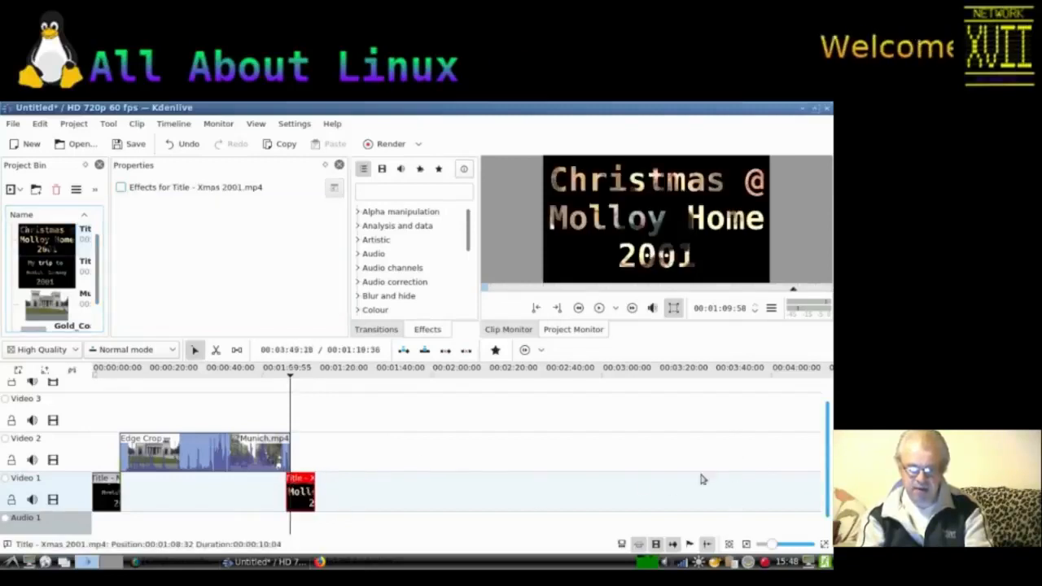
Step: Add a Dissolve transition at the end of the Munich clip over the Christmas title and set its track to Video 1
{"action": "left_click", "coordinate": [287, 469]}
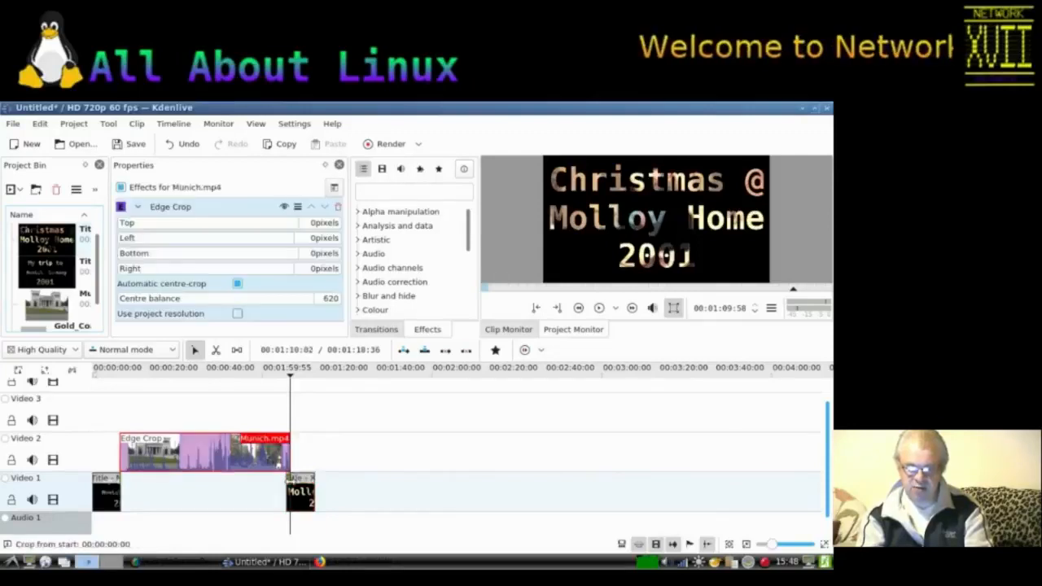
{"action": "left_click", "coordinate": [286, 472]}
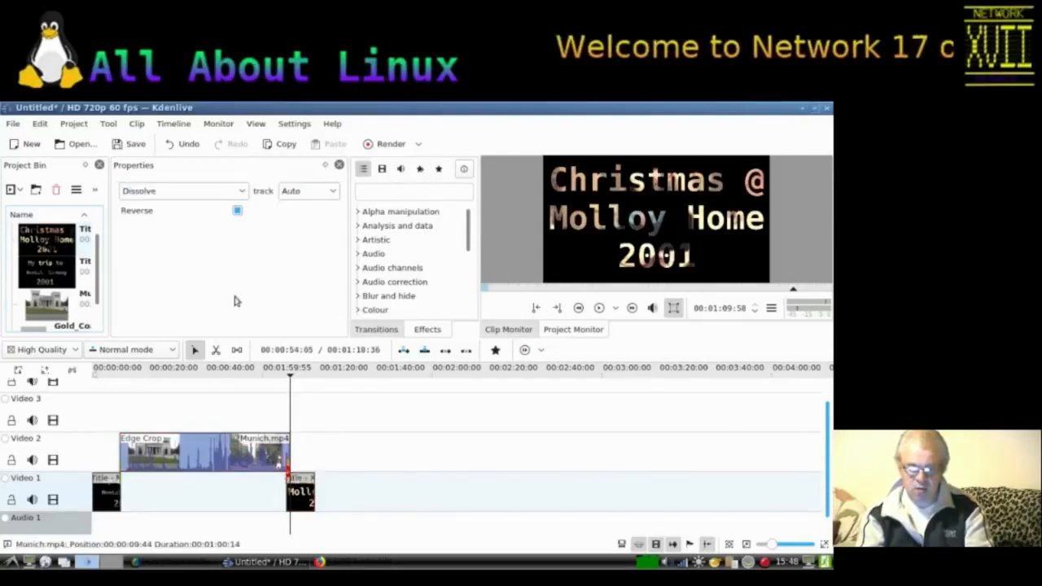
{"action": "left_click", "coordinate": [291, 190]}
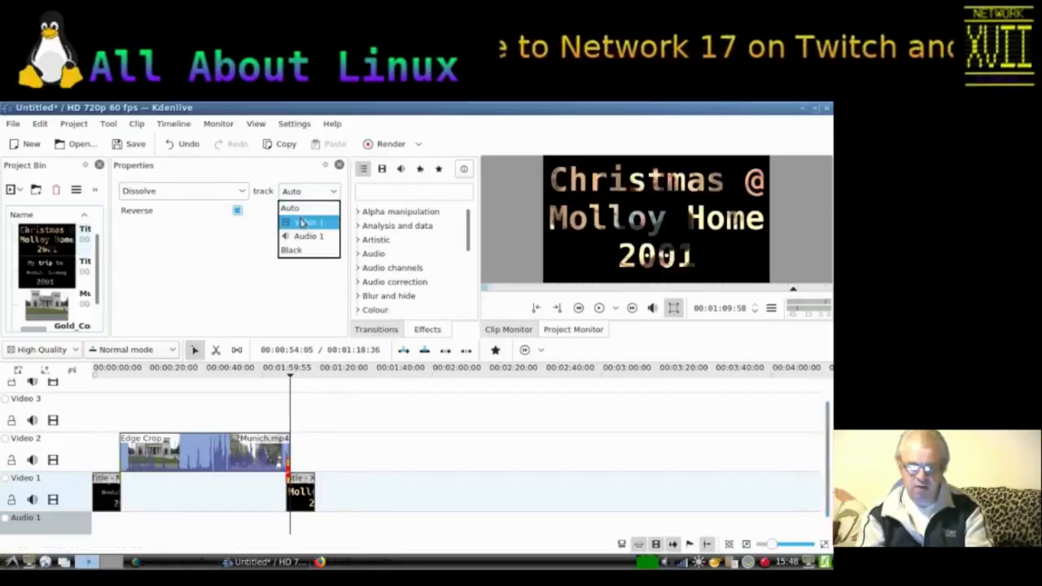
{"action": "left_click", "coordinate": [300, 221]}
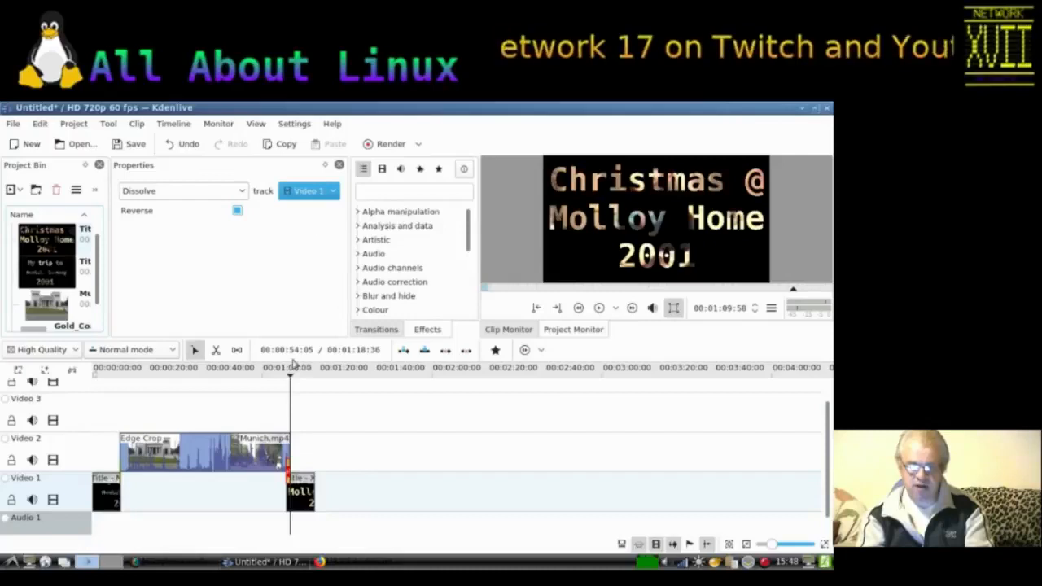
Step: Play back the timeline from about 0:54 to preview the transition into the Christmas title
{"action": "left_click", "coordinate": [260, 379]}
{"action": "left_click", "coordinate": [262, 389]}
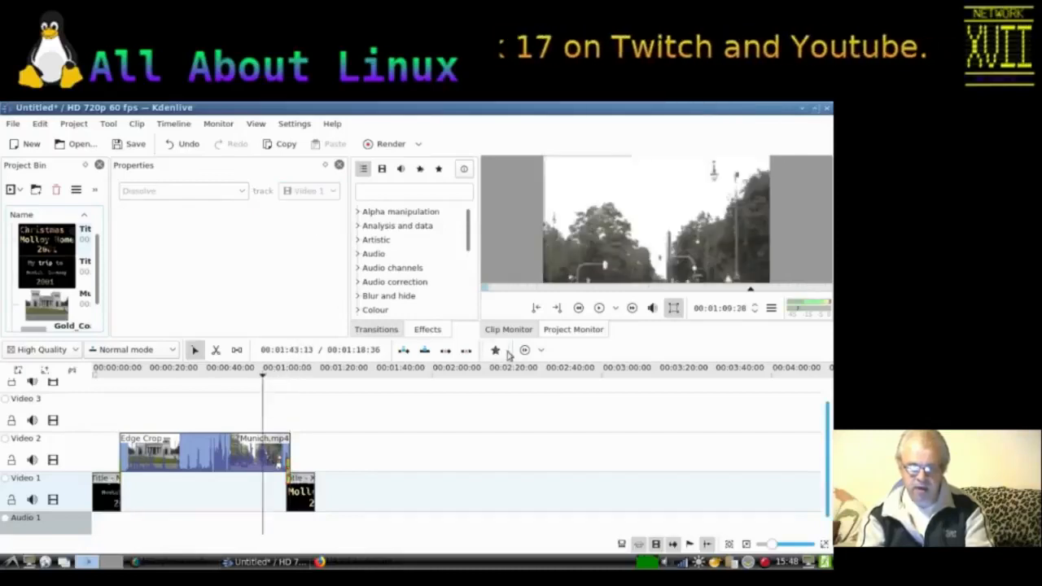
{"action": "left_click", "coordinate": [599, 309]}
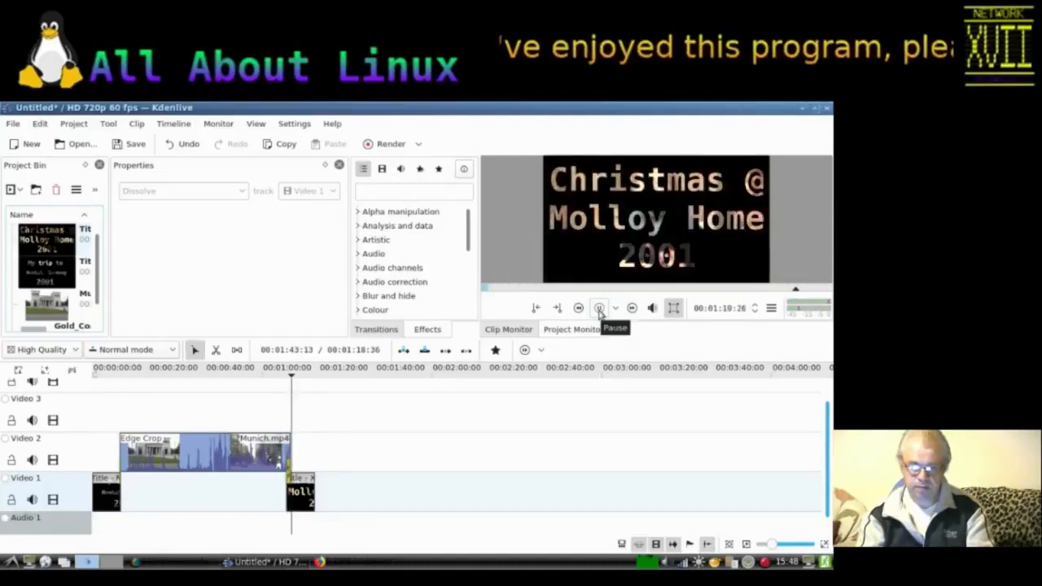
Step: Add a Fade out effect to the Munich clip
{"action": "left_click", "coordinate": [254, 456]}
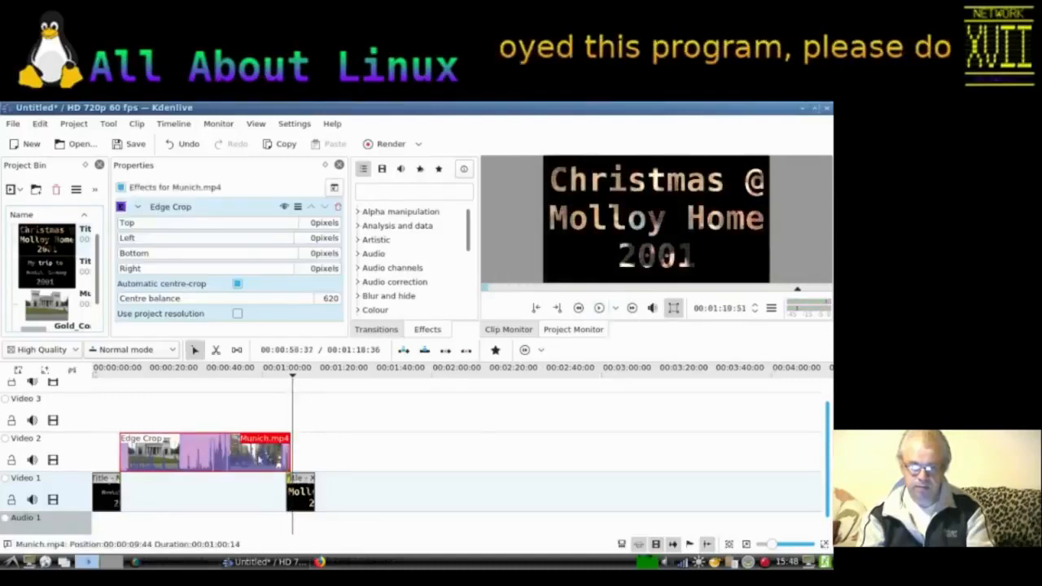
{"action": "right_click", "coordinate": [257, 456]}
{"action": "mouse_move", "coordinate": [307, 435]}
{"action": "mouse_move", "coordinate": [519, 519]}
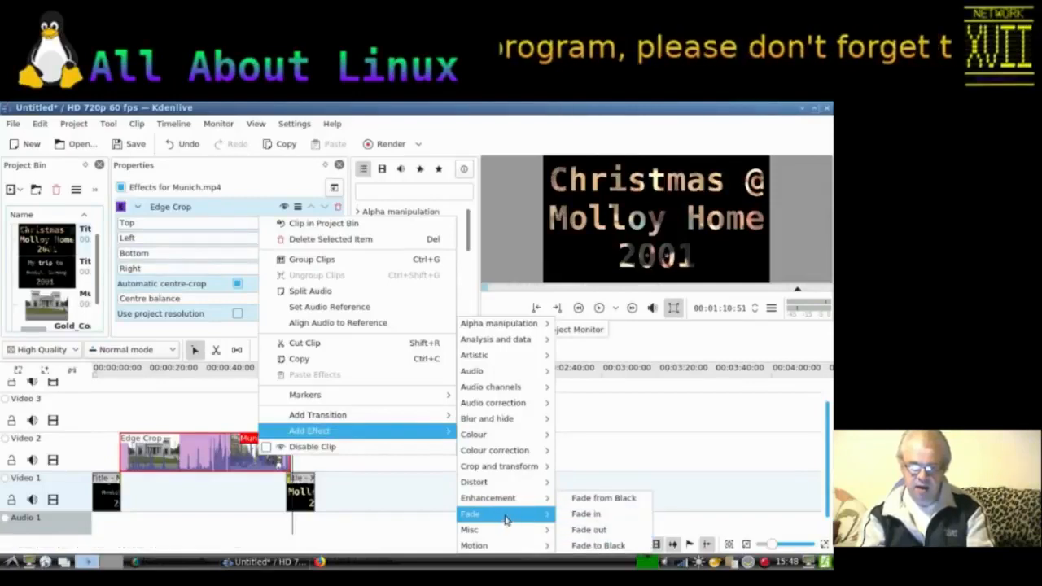
{"action": "left_click", "coordinate": [603, 529]}
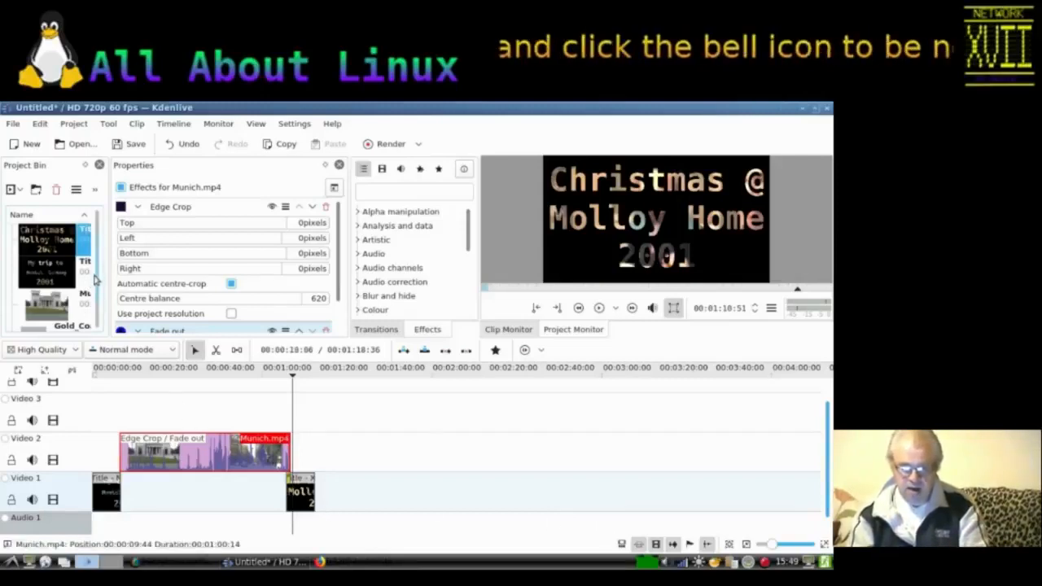
Step: Place XMAS2001.mp4 on Video 2 overlapping the end of the Christmas title clip
{"action": "scroll", "coordinate": [65, 281], "scroll_direction": "down", "scroll_amount": 2}
{"action": "scroll", "coordinate": [55, 281], "scroll_direction": "up", "scroll_amount": 3}
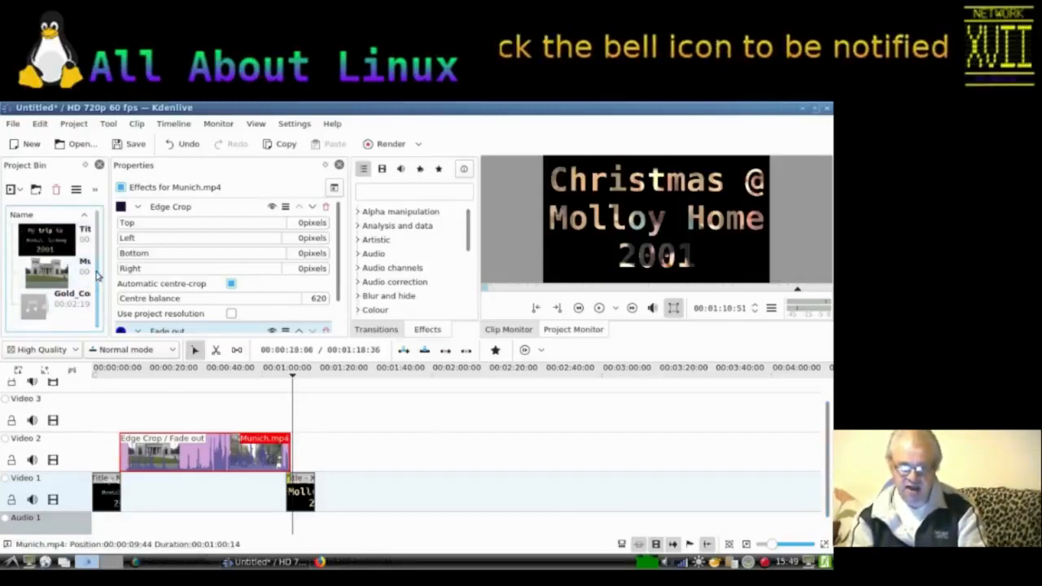
{"action": "left_click_drag", "start_coordinate": [49, 240], "coordinate": [309, 450]}
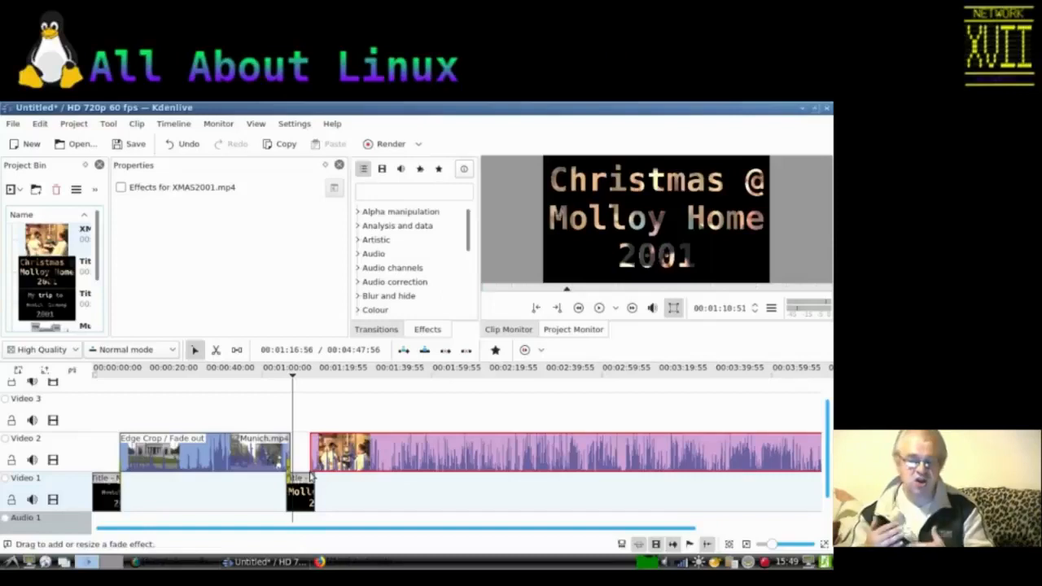
Step: Change the transition between the Christmas title and XMAS2001.mp4 to a Wipe using the bi-linear_y.pgm wipe method
{"action": "left_click", "coordinate": [311, 476]}
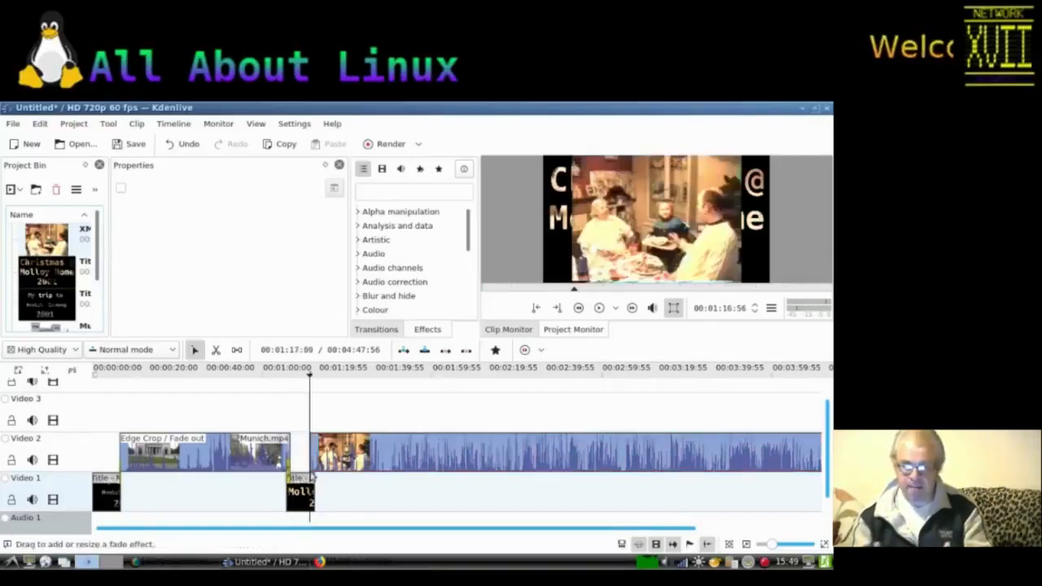
{"action": "left_click", "coordinate": [313, 469]}
{"action": "left_click", "coordinate": [315, 483]}
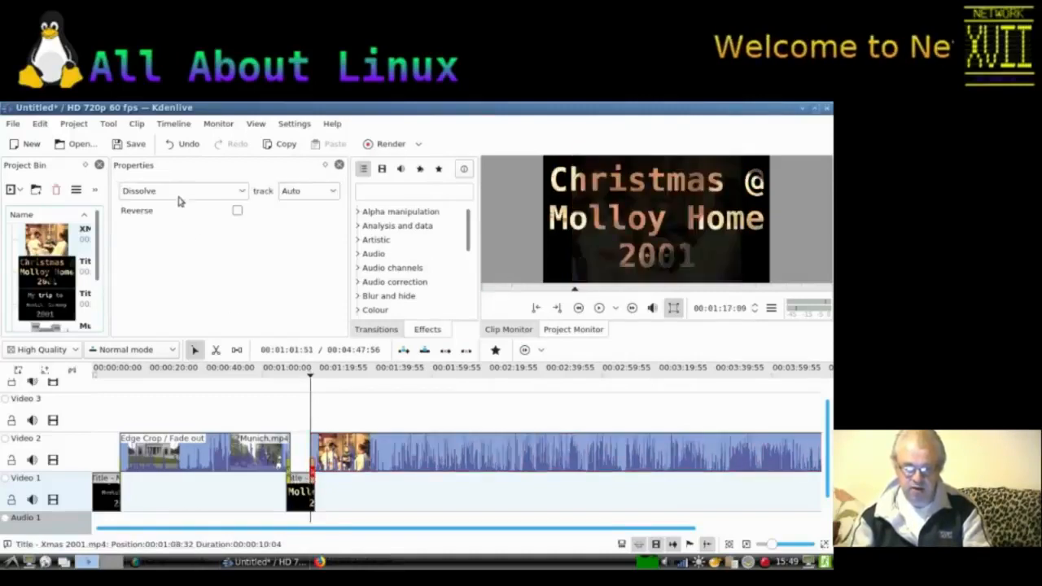
{"action": "left_click", "coordinate": [179, 195]}
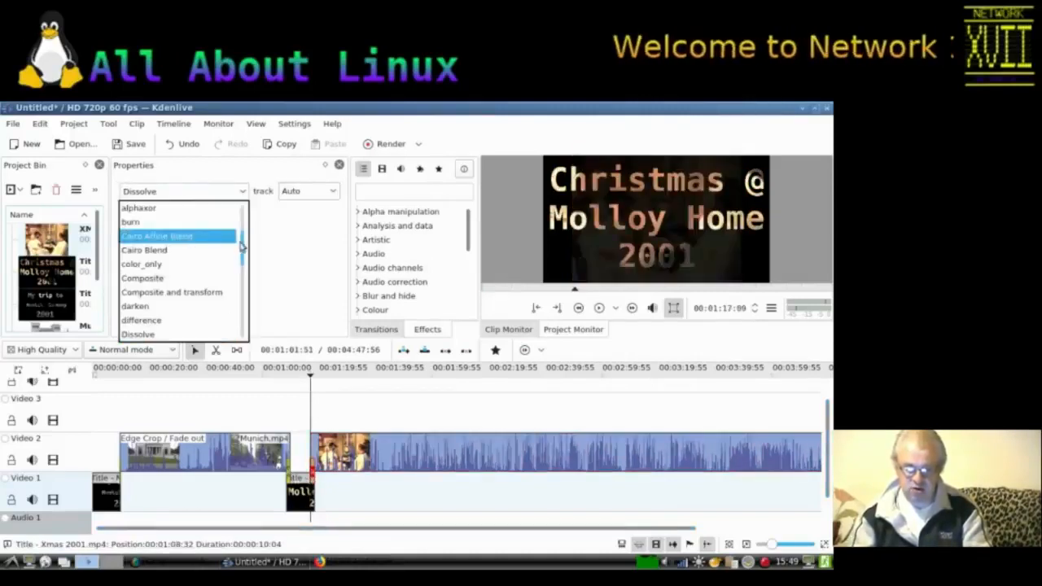
{"action": "left_click_drag", "start_coordinate": [242, 249], "coordinate": [244, 336]}
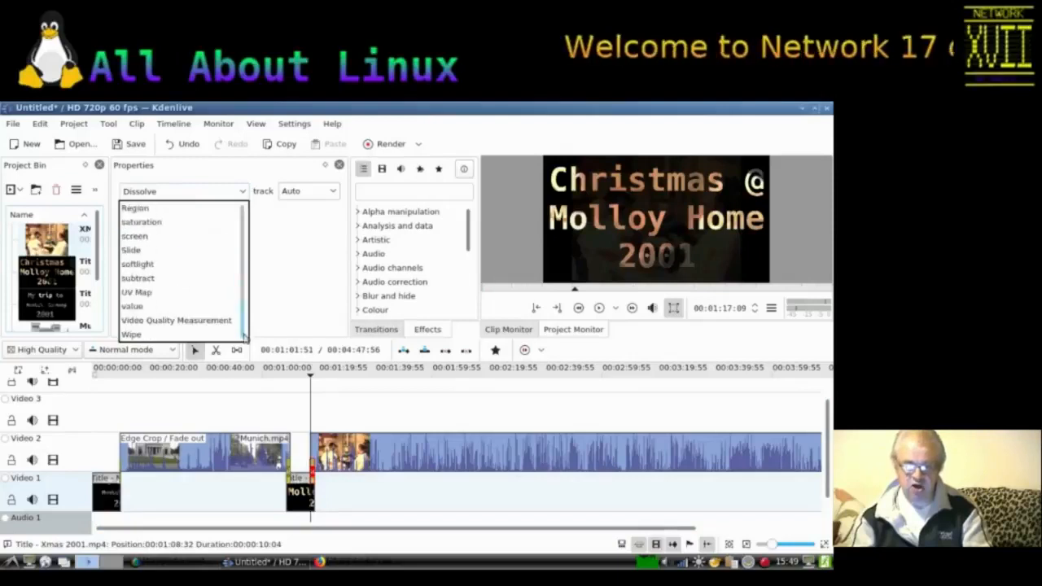
{"action": "left_click", "coordinate": [188, 335]}
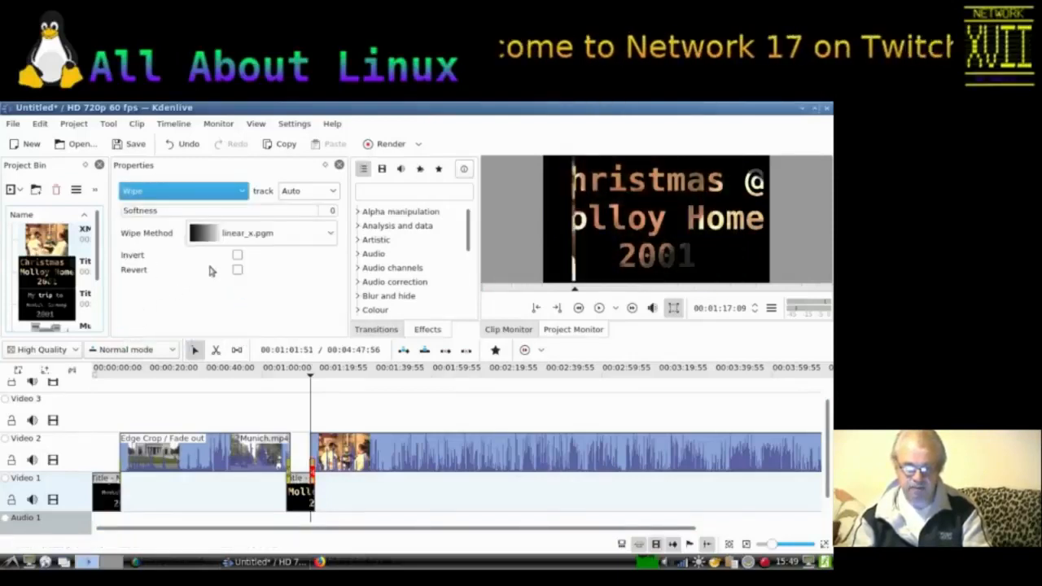
{"action": "left_click", "coordinate": [209, 234]}
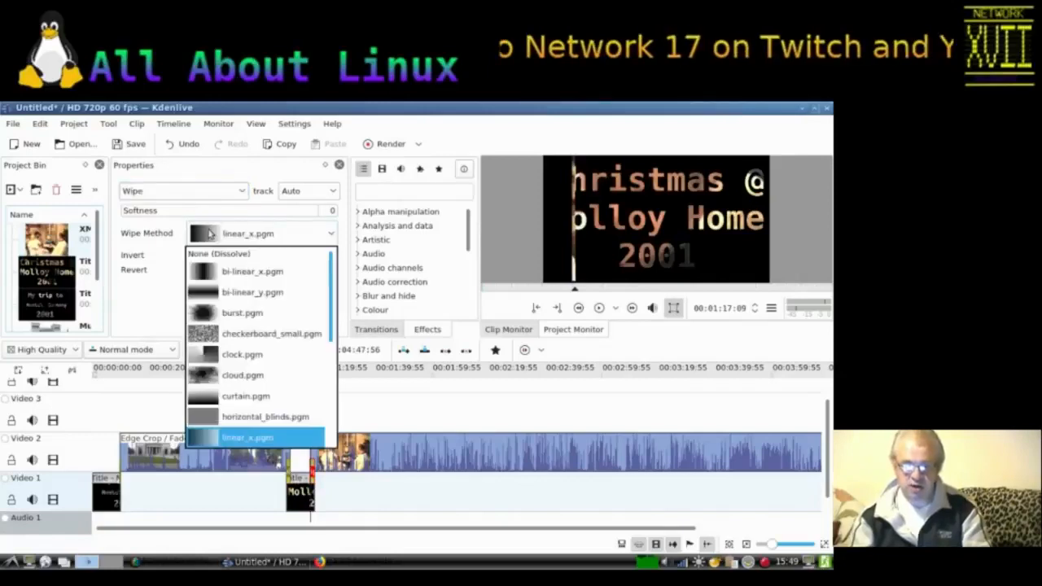
{"action": "left_click", "coordinate": [205, 292]}
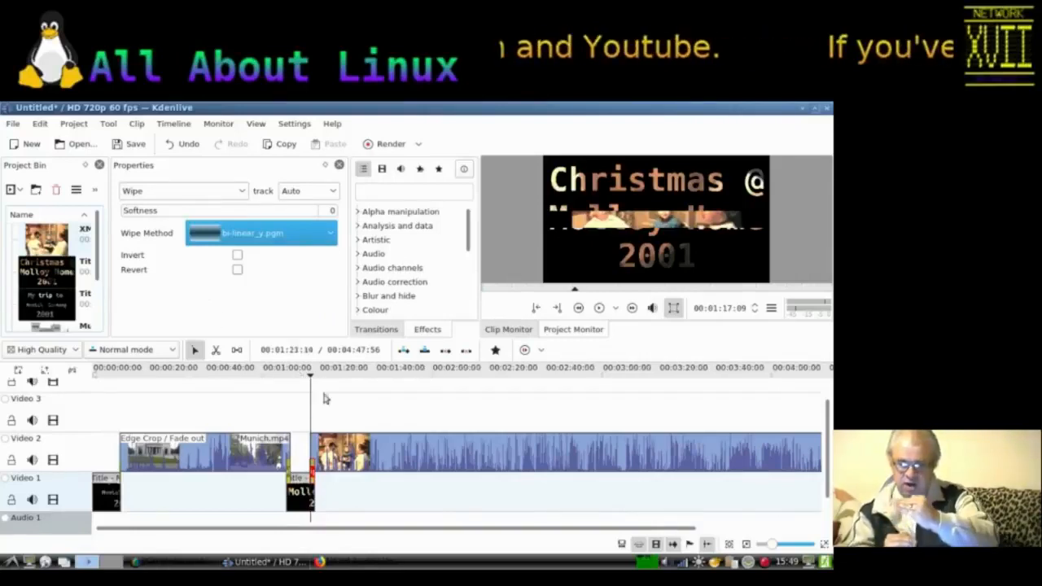
Step: Add a Fade in effect to the XMAS2001.mp4 clip
{"action": "right_click", "coordinate": [350, 453]}
{"action": "mouse_move", "coordinate": [385, 436]}
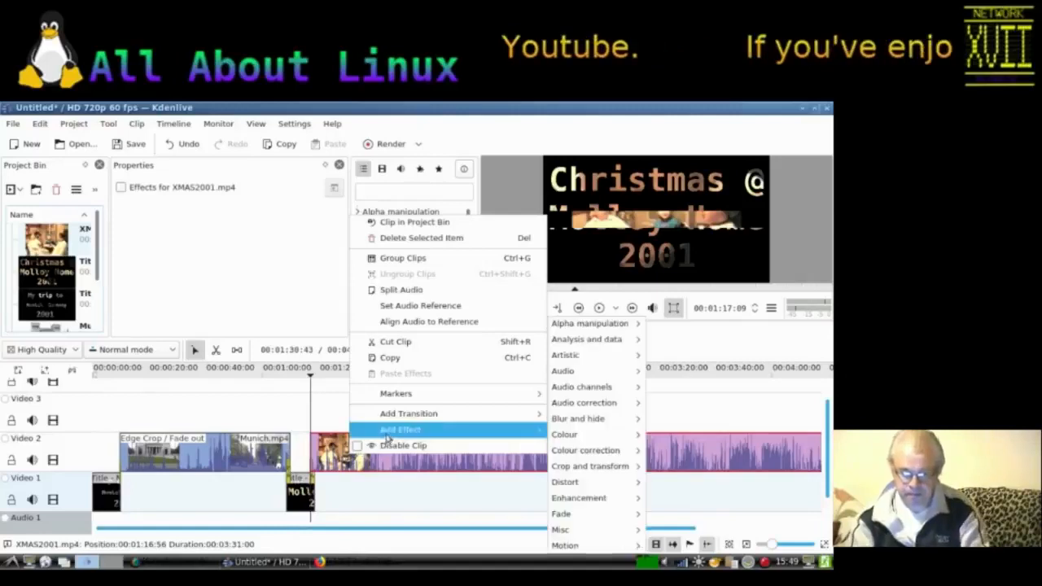
{"action": "mouse_move", "coordinate": [570, 515]}
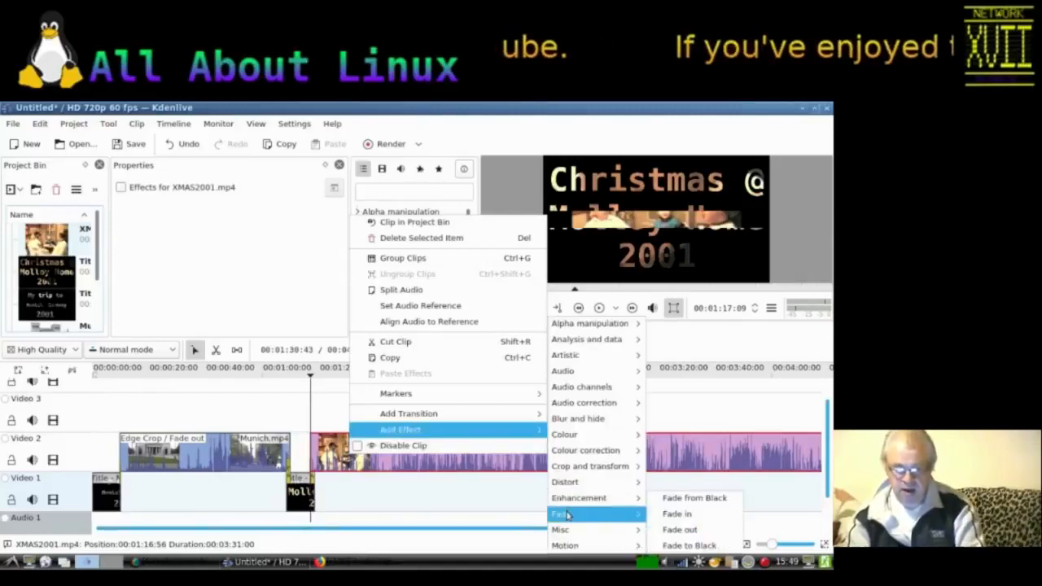
{"action": "left_click", "coordinate": [676, 514]}
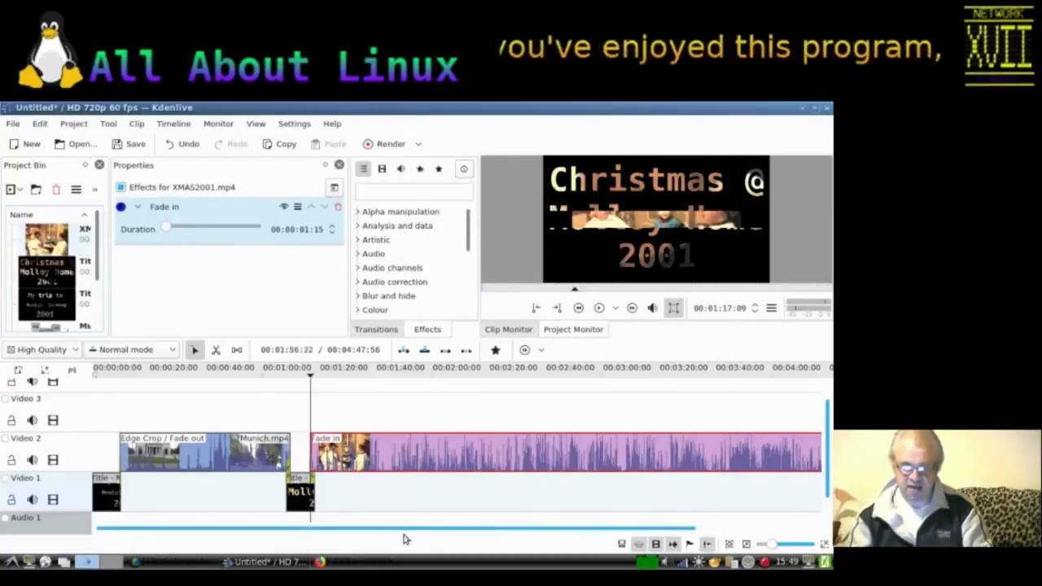
Step: Play back the timeline from about 1:04 to preview the wipe and fade into the home video
{"action": "left_click", "coordinate": [275, 374]}
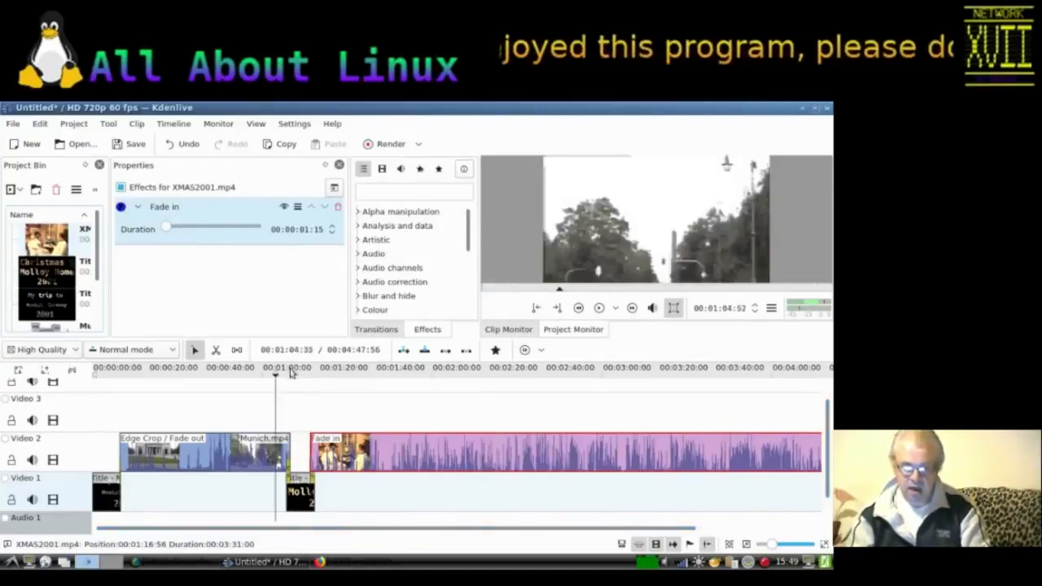
{"action": "left_click", "coordinate": [600, 310]}
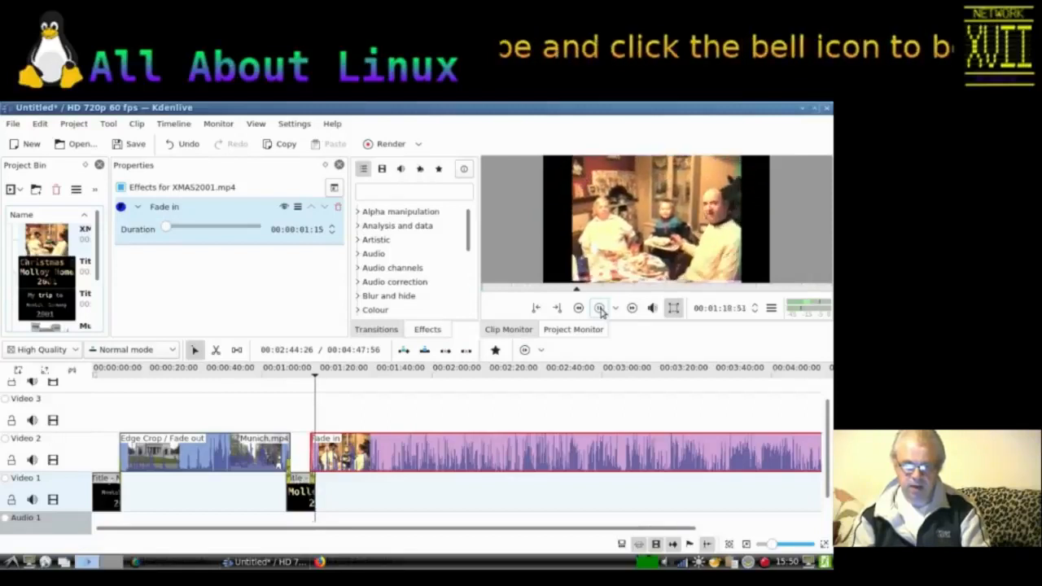
{"action": "left_click", "coordinate": [600, 311]}
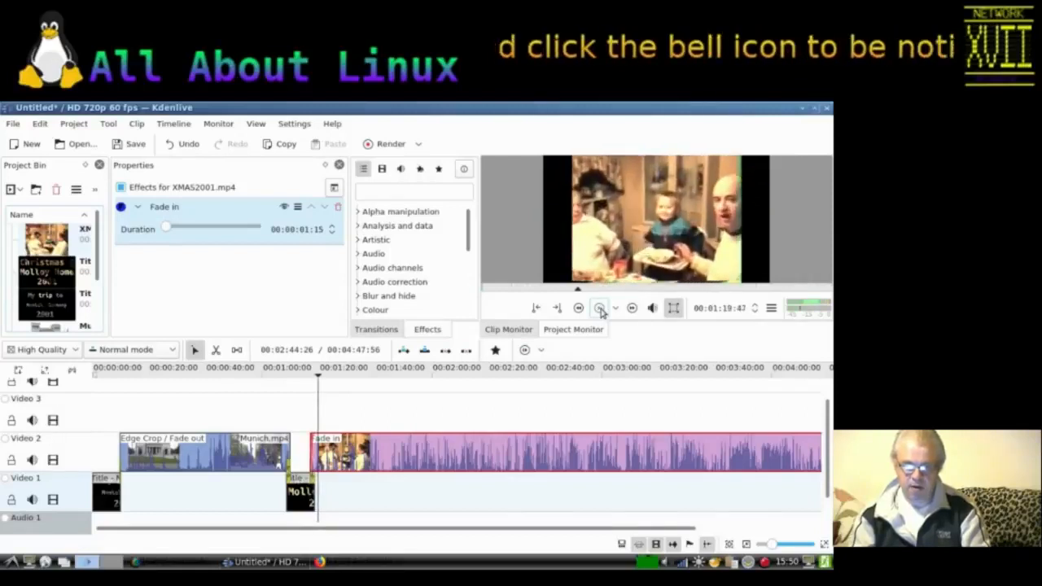
Step: Add an Edge Crop effect to XMAS2001.mp4, enable automatic centre-crop and set the centre balance to 254
{"action": "right_click", "coordinate": [502, 456]}
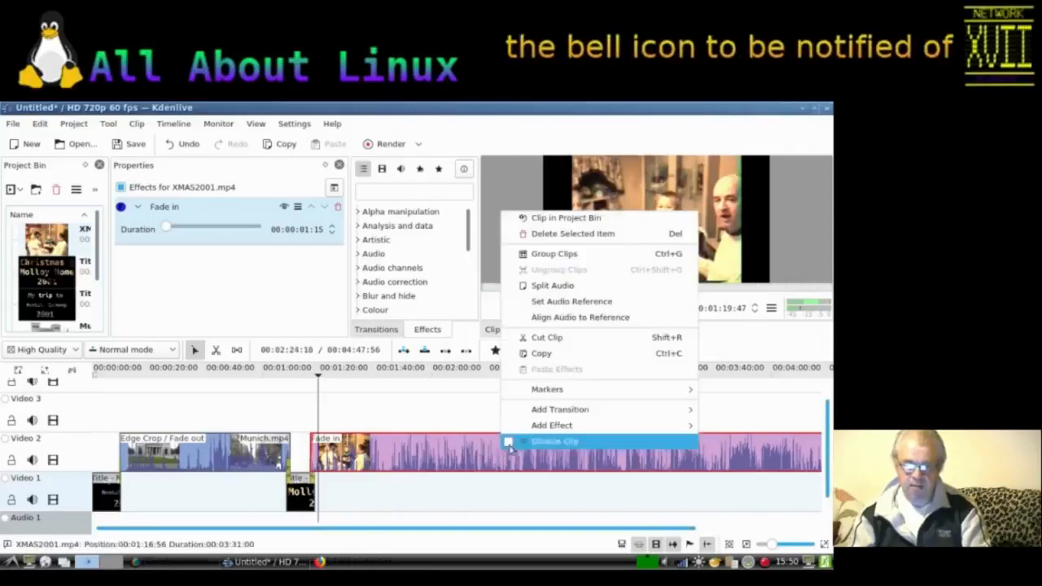
{"action": "mouse_move", "coordinate": [552, 425]}
{"action": "mouse_move", "coordinate": [723, 482]}
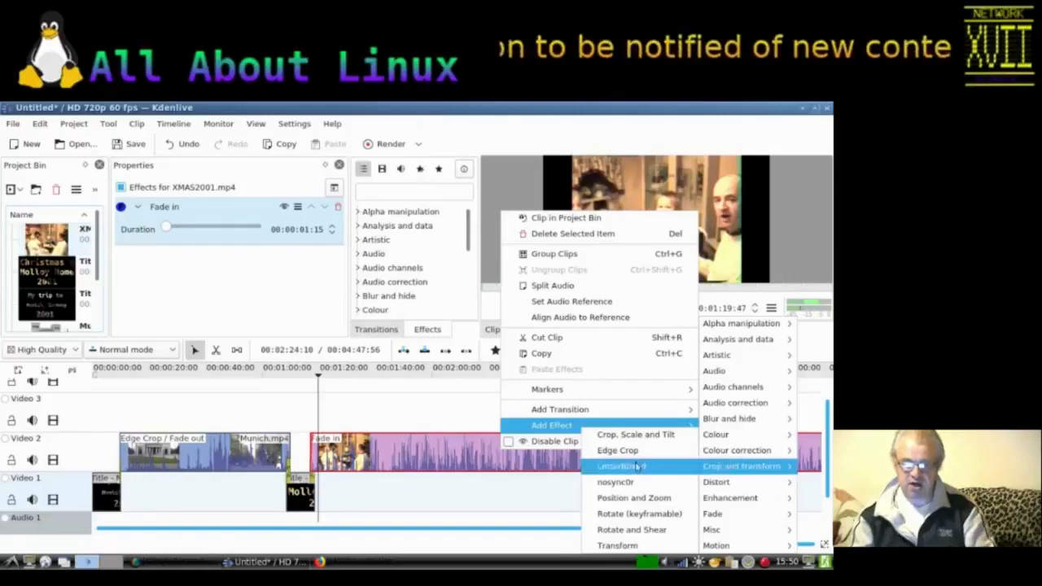
{"action": "left_click", "coordinate": [619, 450]}
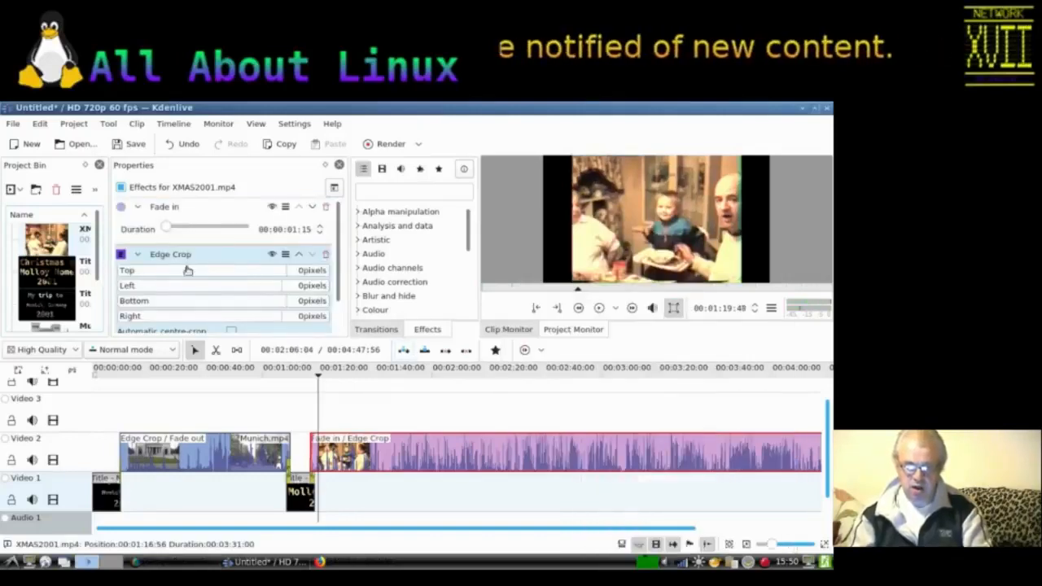
{"action": "scroll", "coordinate": [244, 293], "scroll_direction": "down", "scroll_amount": 2}
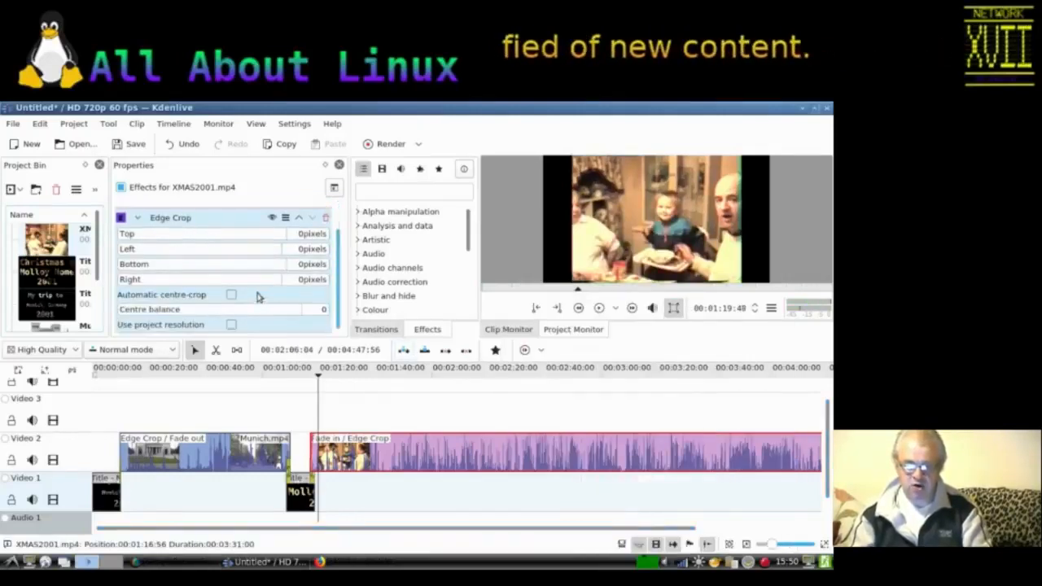
{"action": "left_click", "coordinate": [232, 296]}
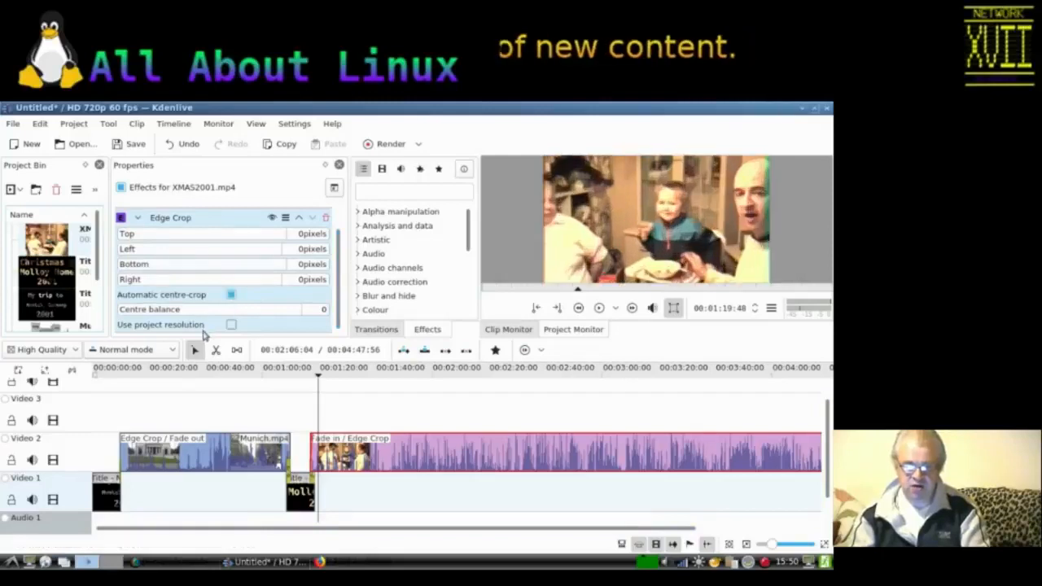
{"action": "left_click_drag", "start_coordinate": [201, 310], "coordinate": [240, 310]}
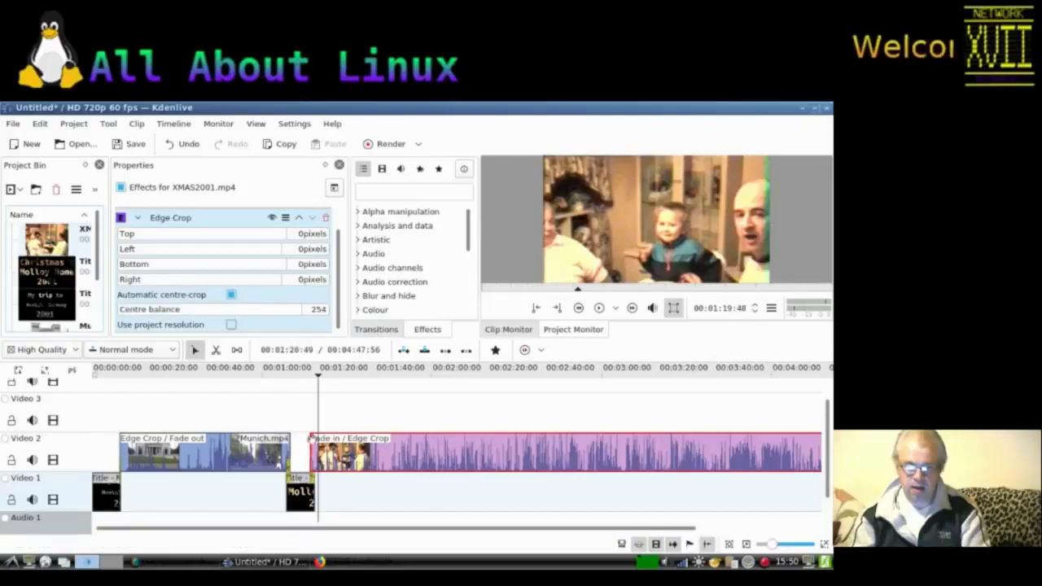
Step: Play back the cropped XMAS2001.mp4 clip from about 1:00 to preview it
{"action": "left_click", "coordinate": [281, 375]}
{"action": "left_click", "coordinate": [599, 308]}
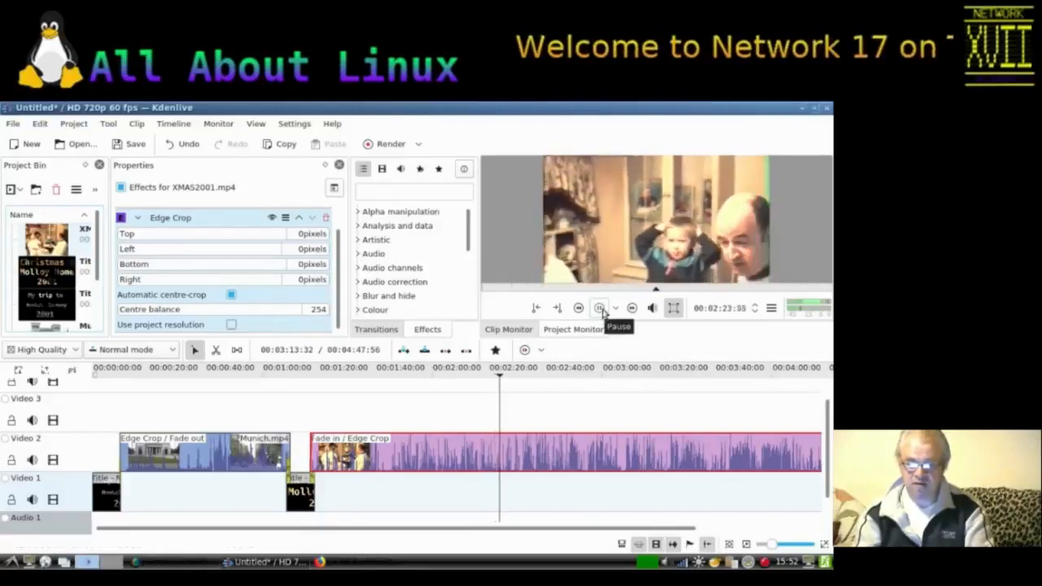
{"action": "left_click", "coordinate": [600, 309]}
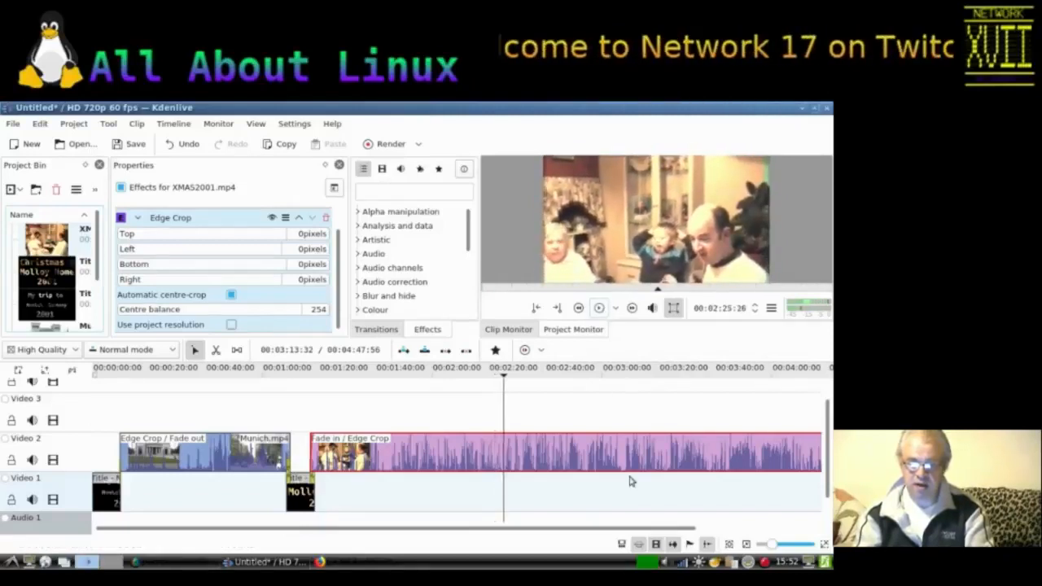
Step: Trim the end of XMAS2001.mp4 back to the playhead, leaving it about 1:08 long
{"action": "scroll", "coordinate": [586, 488], "scroll_direction": "down", "scroll_amount": 2}
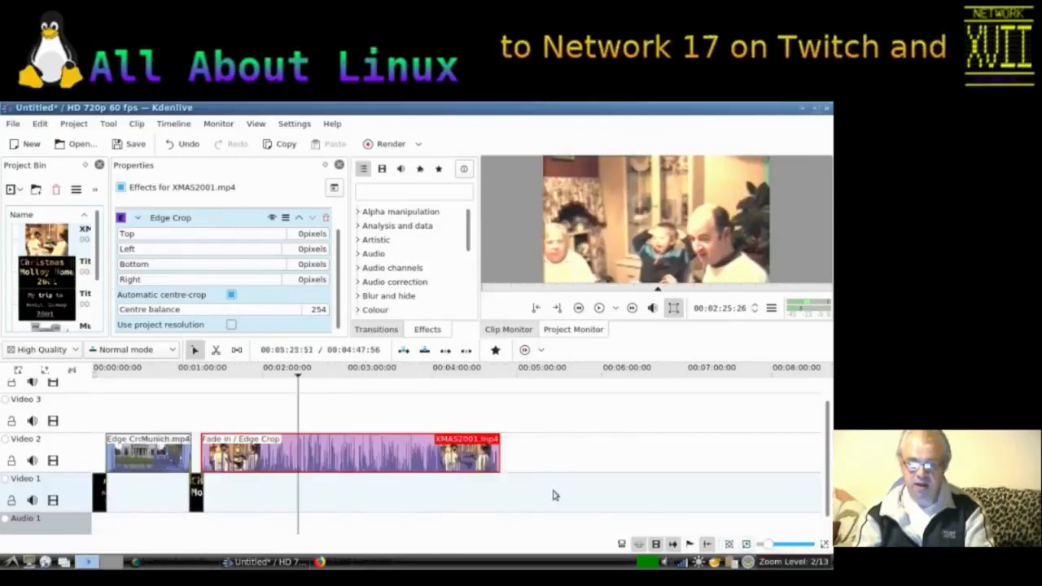
{"action": "left_click_drag", "start_coordinate": [498, 452], "coordinate": [298, 452]}
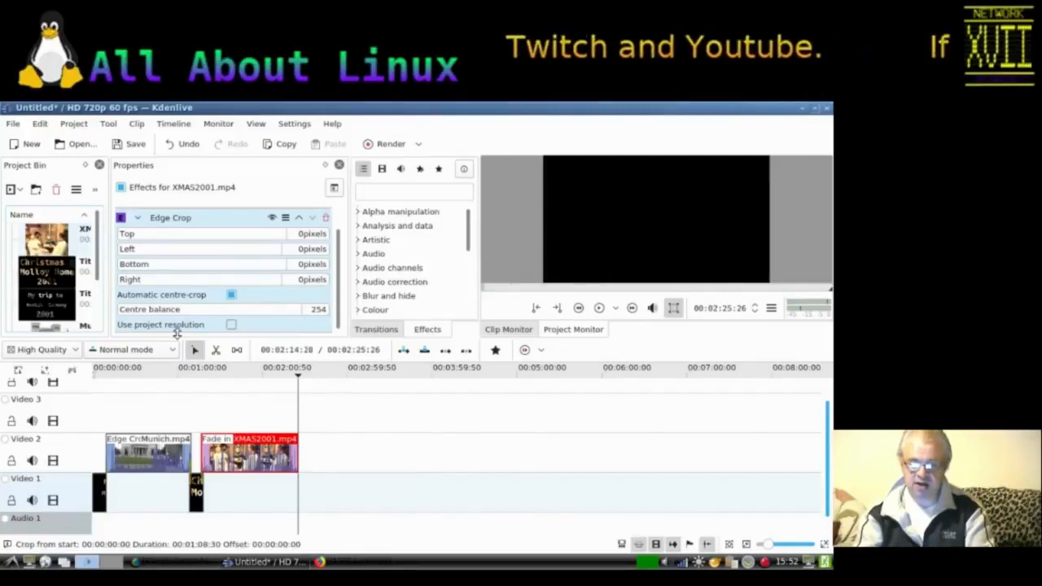
{"action": "scroll", "coordinate": [86, 297], "scroll_direction": "down", "scroll_amount": 3}
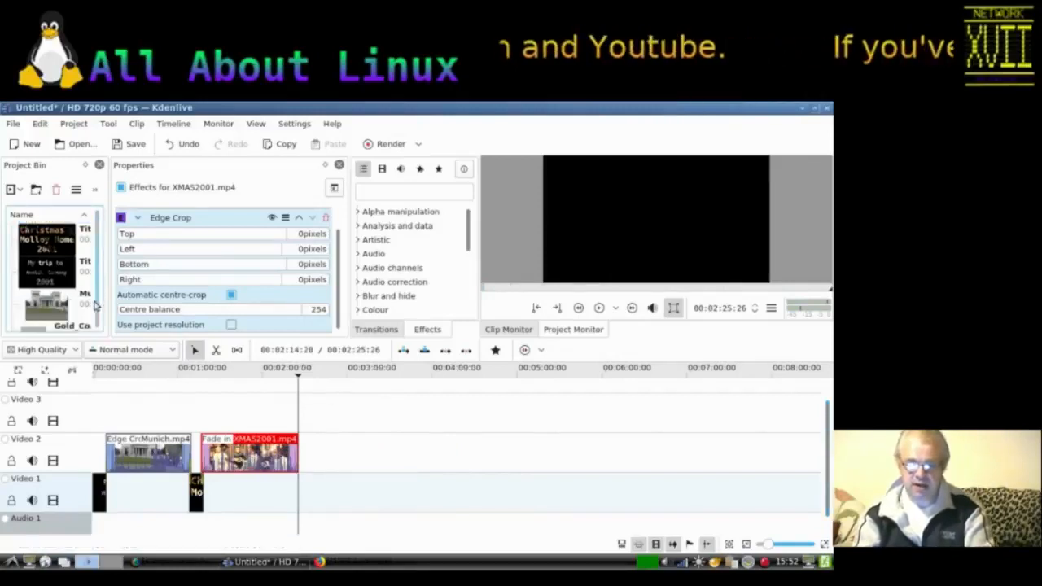
{"action": "right_click", "coordinate": [65, 327]}
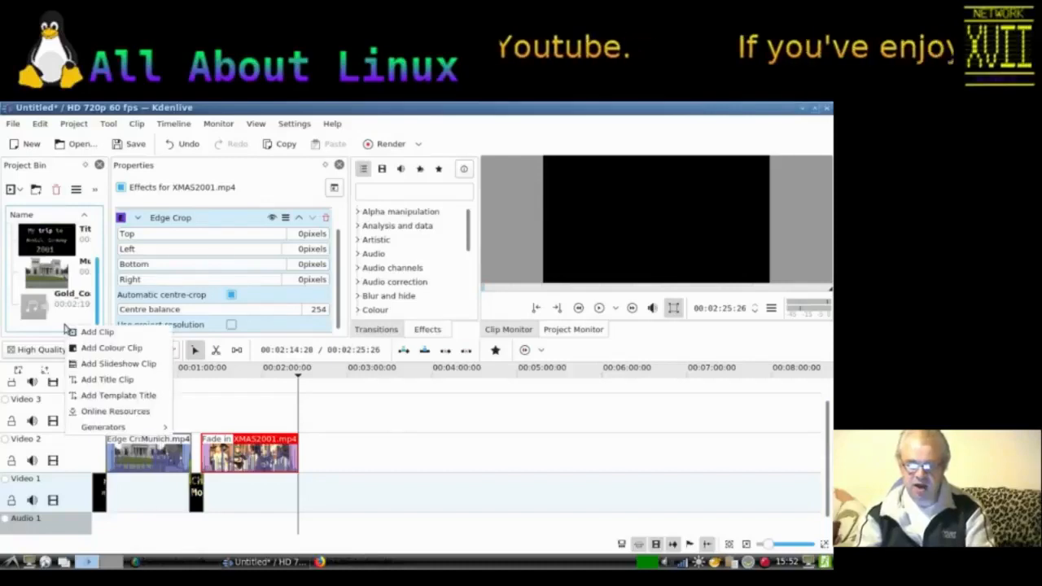
{"action": "left_click", "coordinate": [83, 380]}
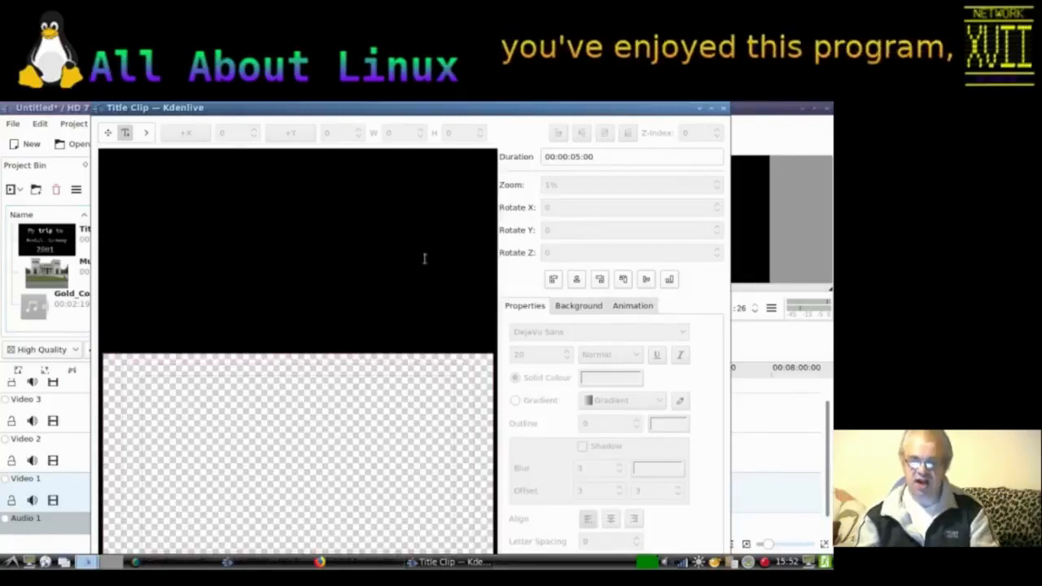
{"action": "left_click", "coordinate": [726, 109]}
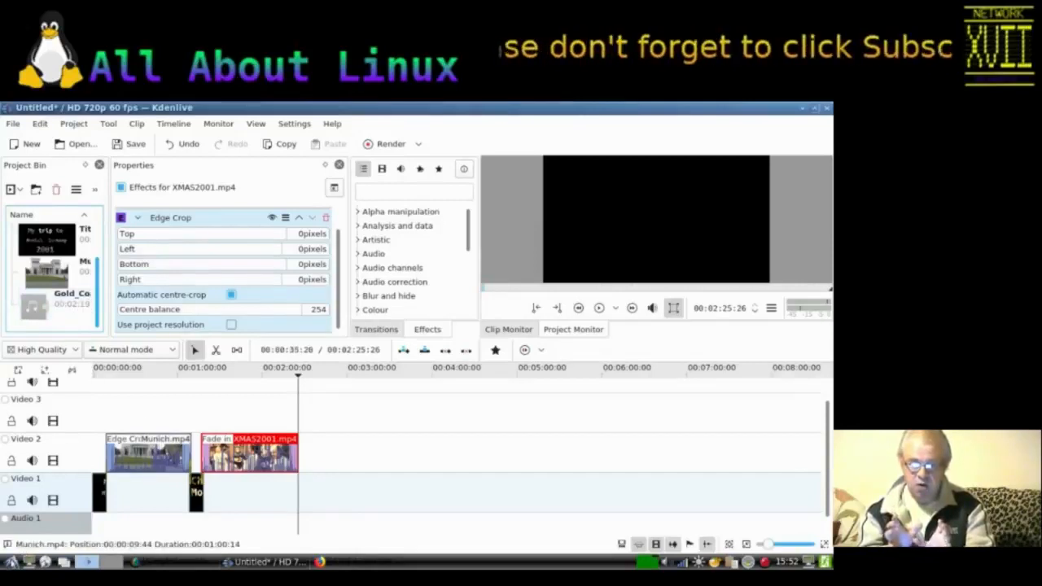
Step: Launch GIMP from the Graphics applications menu
{"action": "left_click", "coordinate": [11, 562]}
{"action": "mouse_move", "coordinate": [38, 397]}
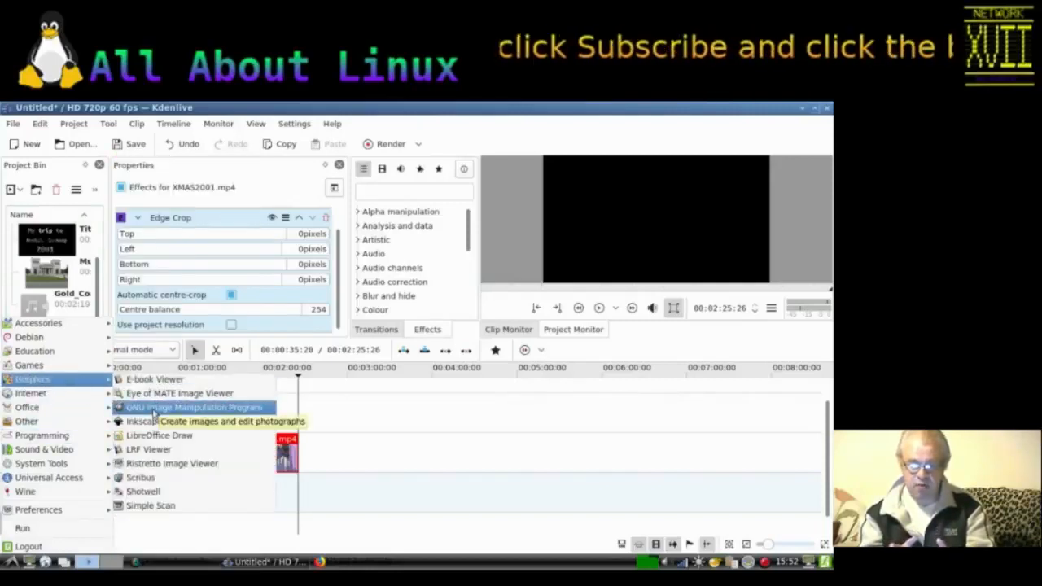
{"action": "left_click", "coordinate": [152, 409]}
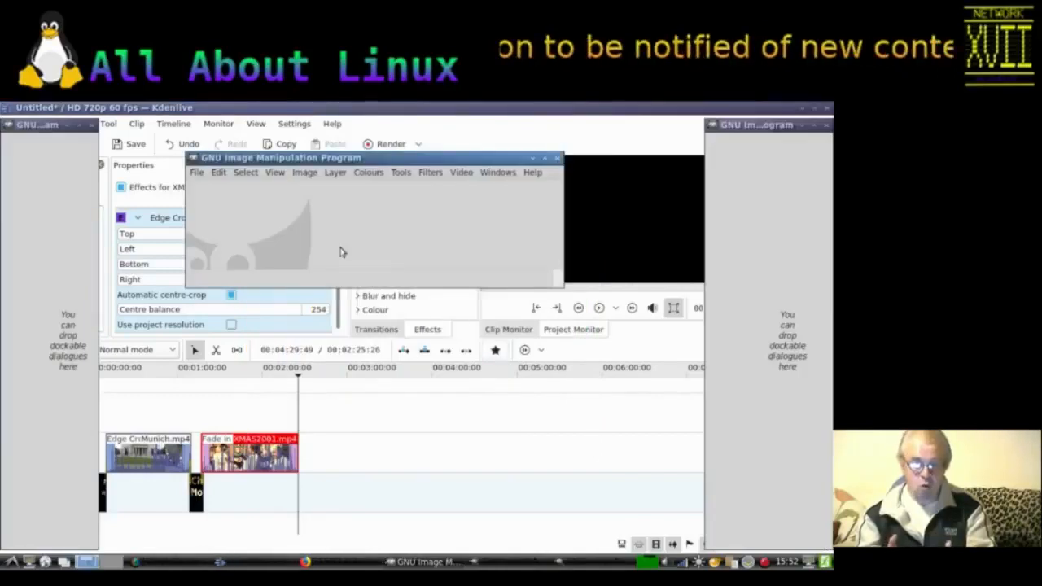
Step: Create a new image 1280 pixels wide and 720 pixels high
{"action": "left_click", "coordinate": [197, 173]}
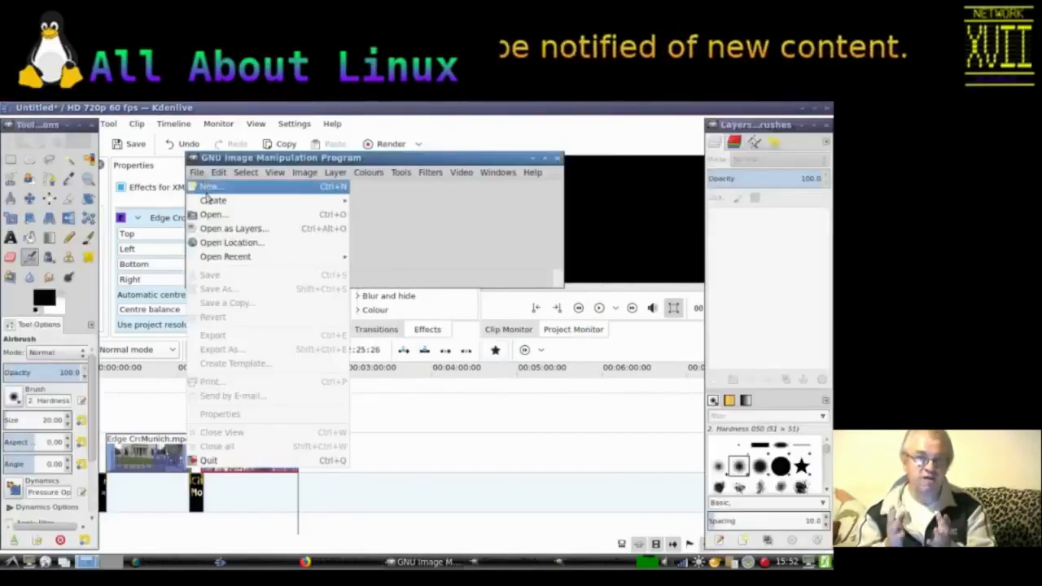
{"action": "left_click", "coordinate": [210, 188]}
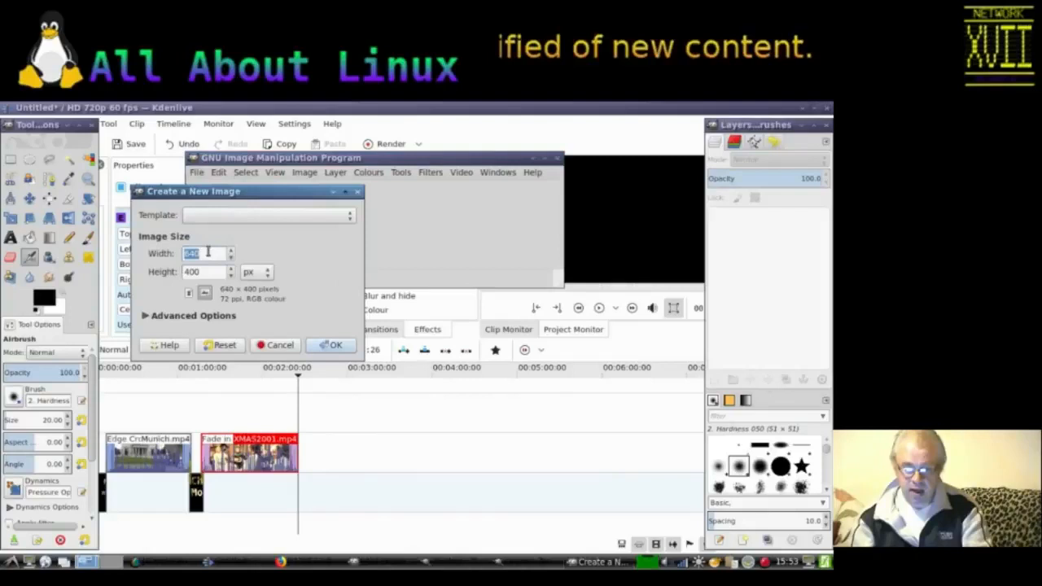
{"action": "type", "text": "1"}
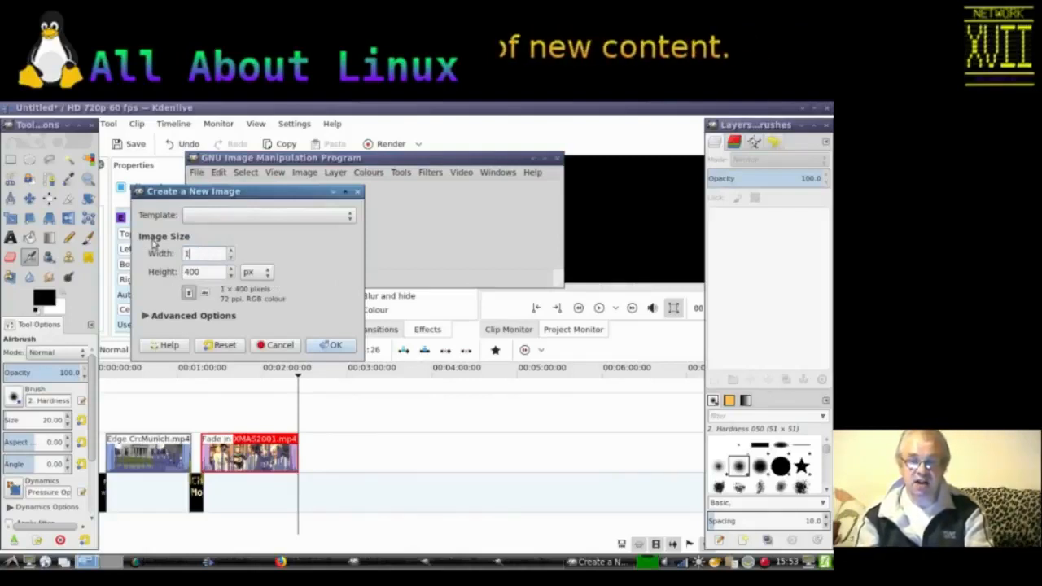
{"action": "type", "text": "280"}
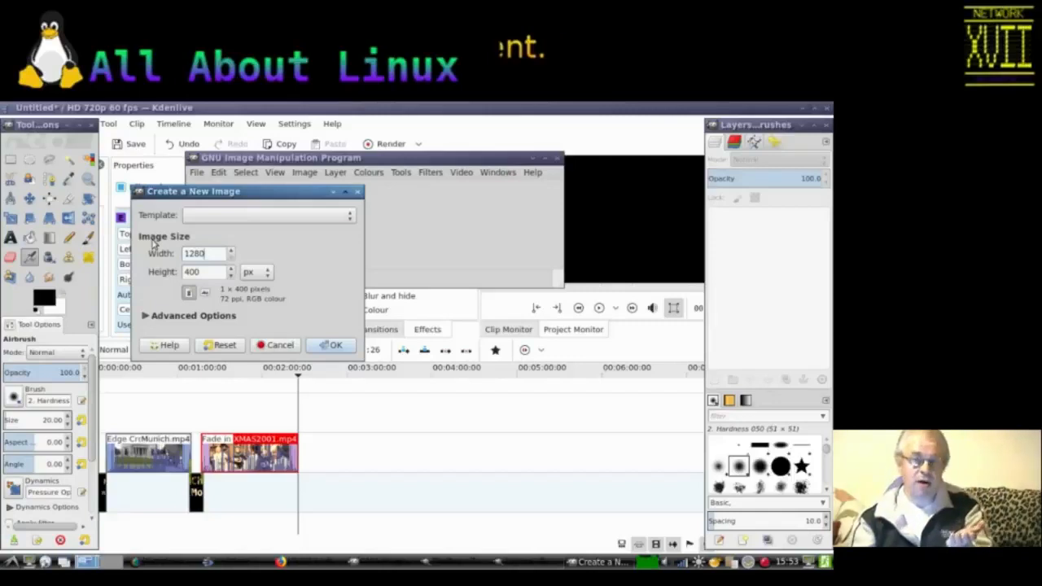
{"action": "key", "text": "Tab"}
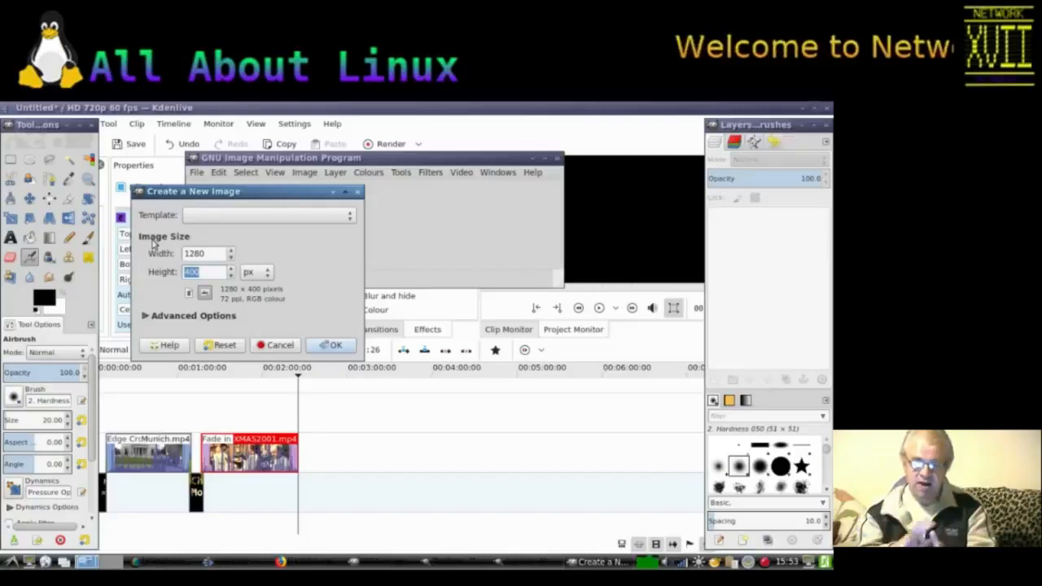
{"action": "type", "text": "720"}
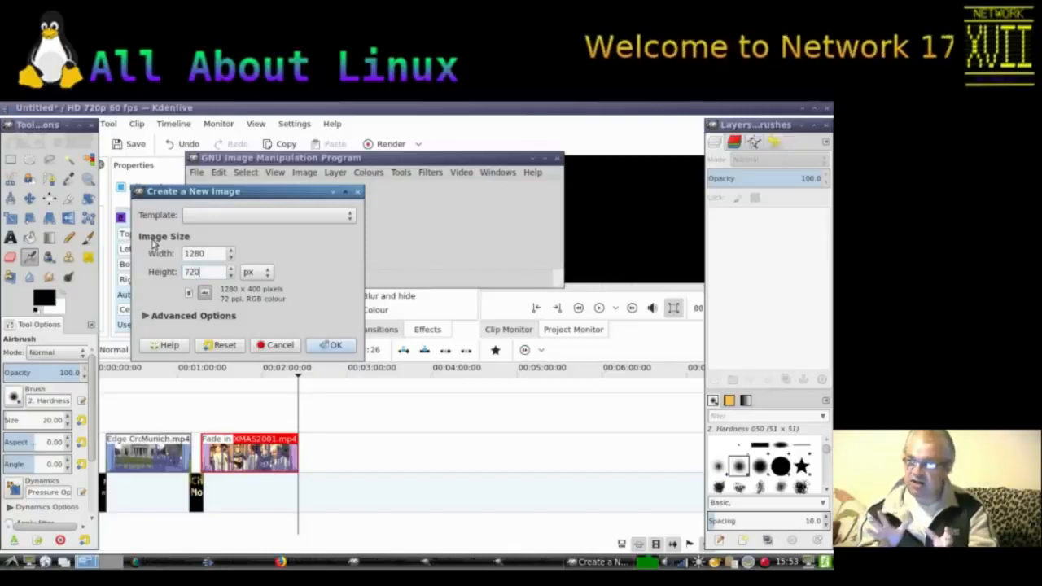
Step: Set the new image's resolution to 600 pixels/in, fill it with the foreground colour and create it
{"action": "left_click", "coordinate": [147, 317]}
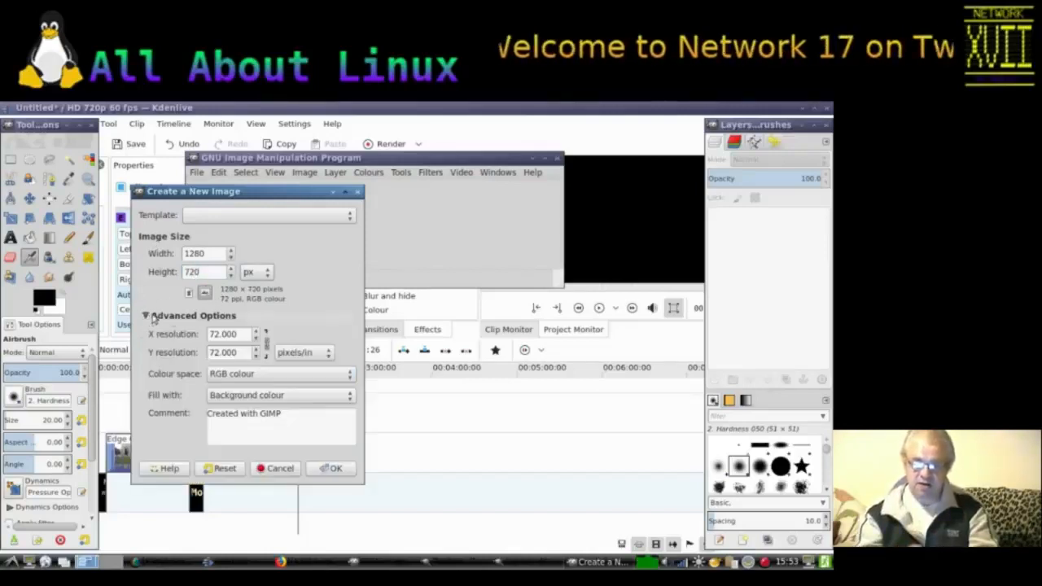
{"action": "left_click_drag", "start_coordinate": [242, 333], "coordinate": [186, 328]}
{"action": "type", "text": "600"}
{"action": "key", "text": "Tab"}
{"action": "left_click", "coordinate": [234, 394]}
{"action": "left_click", "coordinate": [236, 388]}
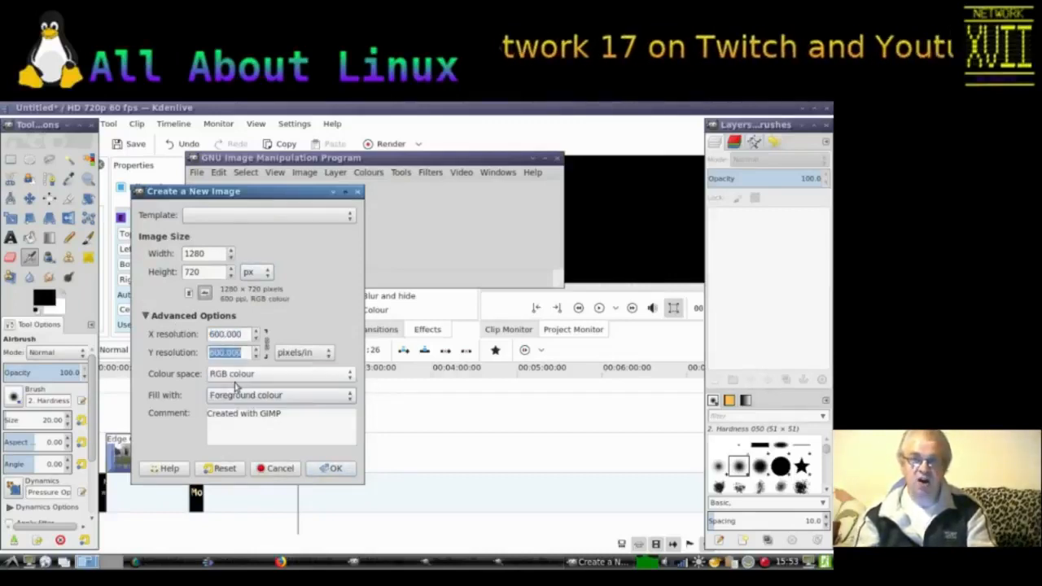
{"action": "left_click", "coordinate": [331, 468]}
Step: Choose the Text tool and set its font to Monospace Bold at size 200
{"action": "left_click_drag", "start_coordinate": [417, 160], "coordinate": [364, 131]}
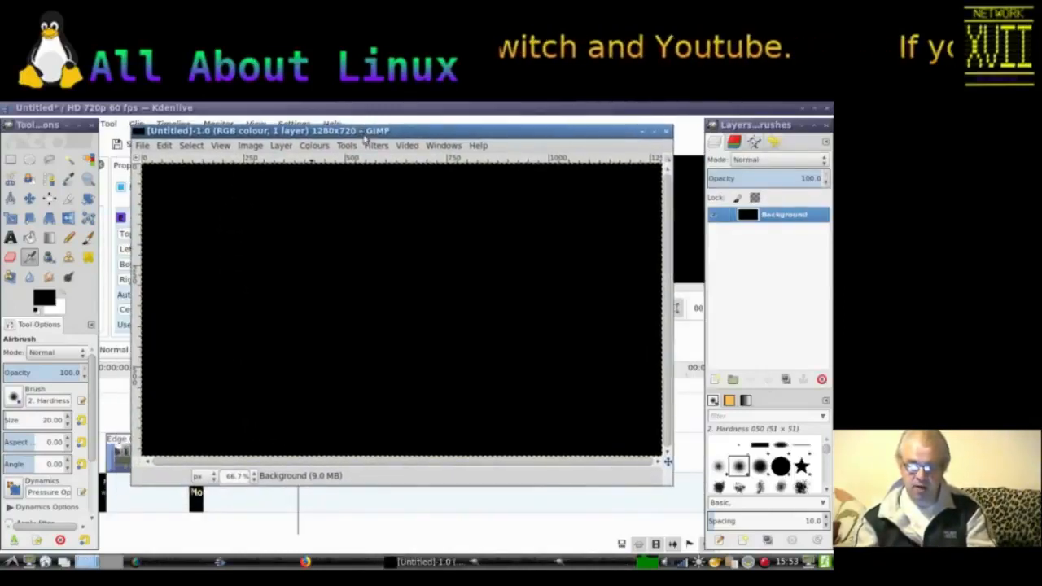
{"action": "left_click", "coordinate": [10, 238]}
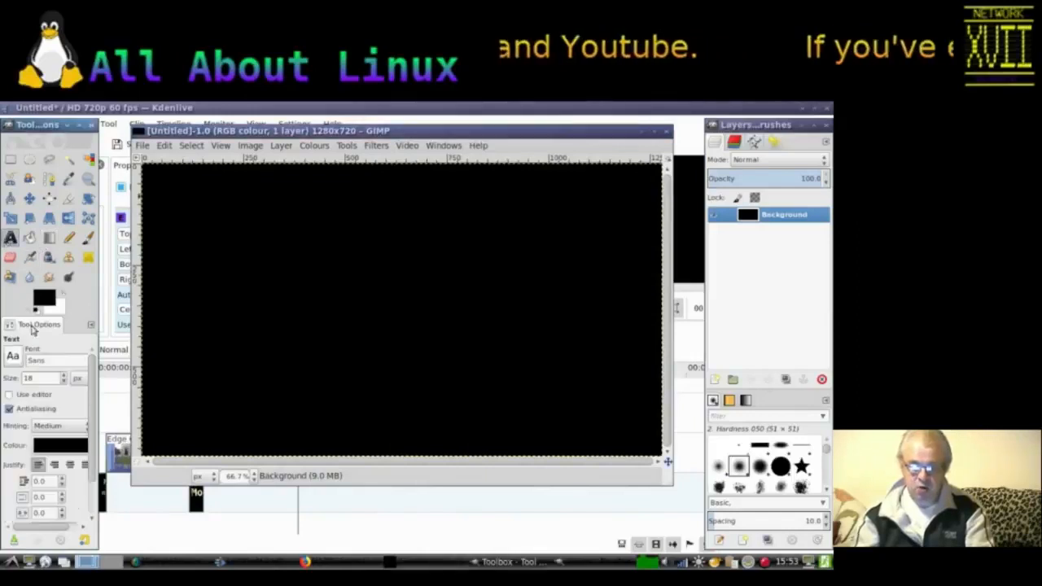
{"action": "double_click", "coordinate": [44, 359]}
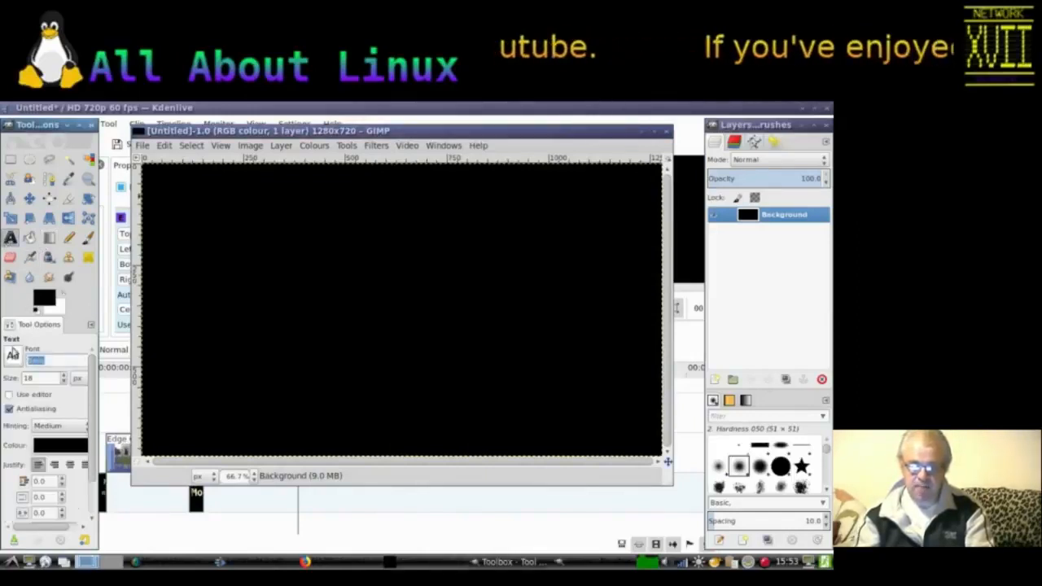
{"action": "type", "text": "LCD"}
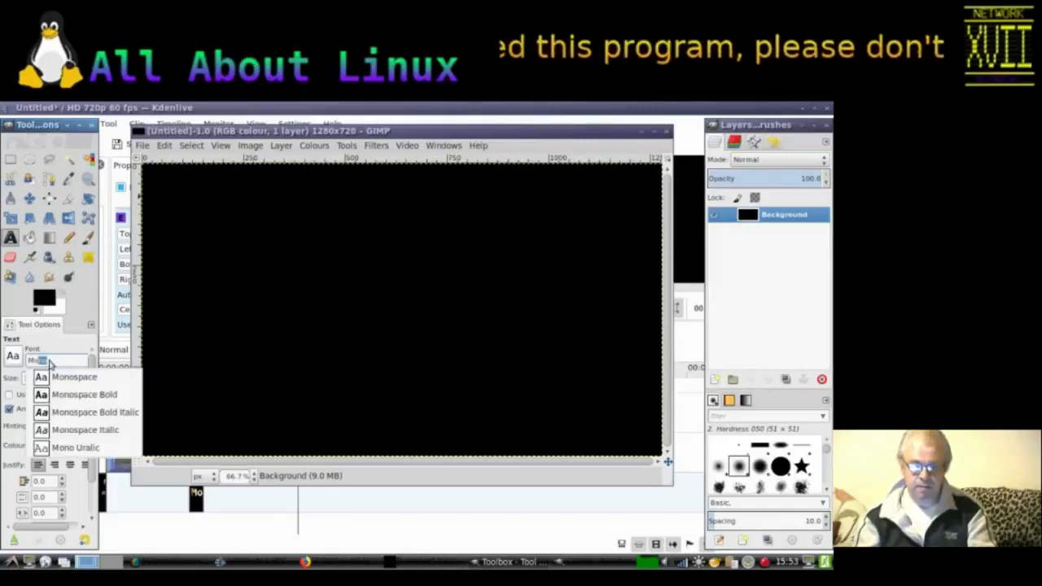
{"action": "left_click", "coordinate": [55, 397]}
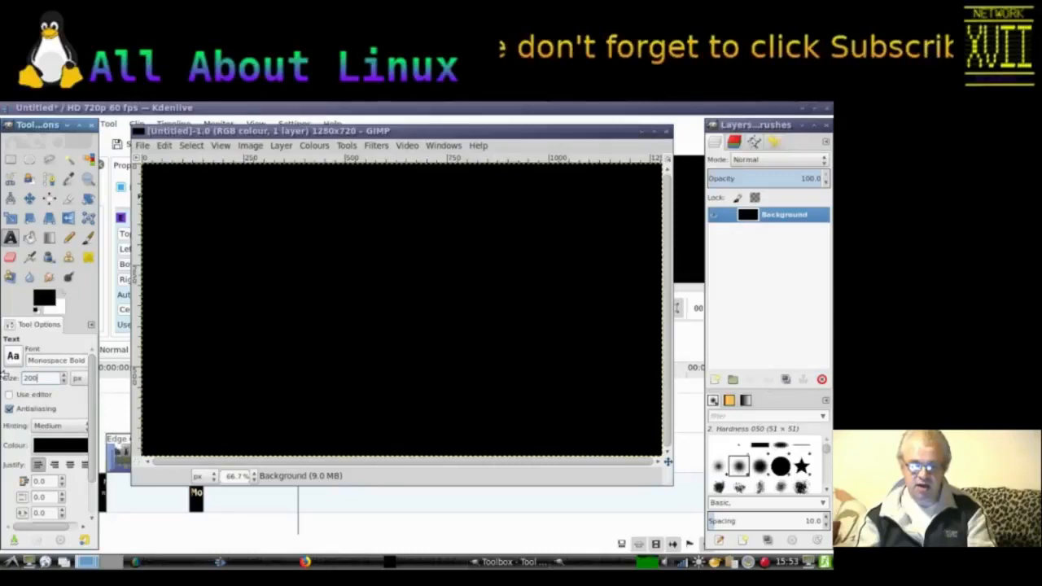
Step: Set the text colour to yellow
{"action": "left_click", "coordinate": [59, 444]}
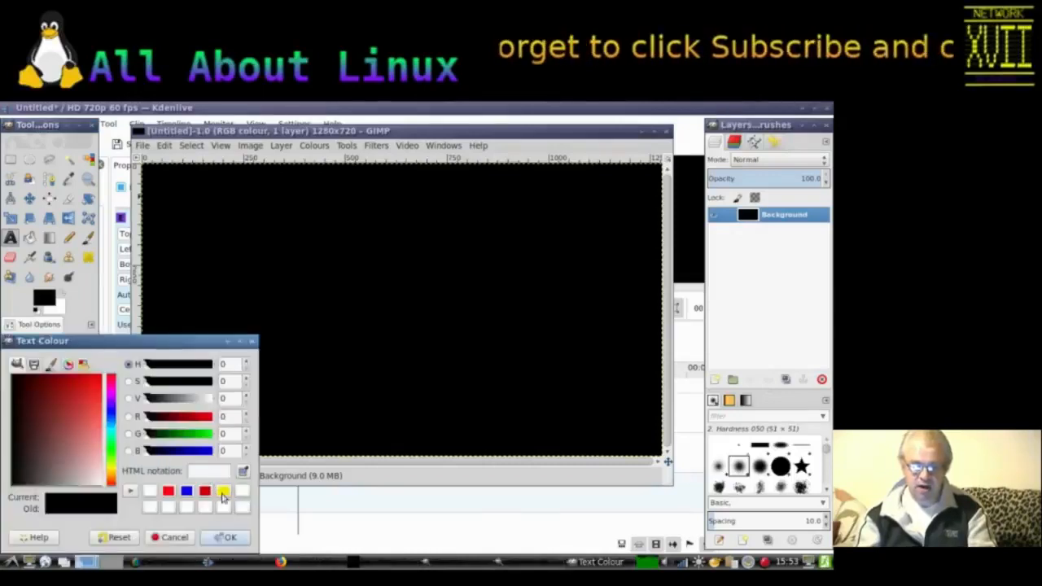
{"action": "left_click", "coordinate": [223, 491]}
{"action": "left_click", "coordinate": [228, 538]}
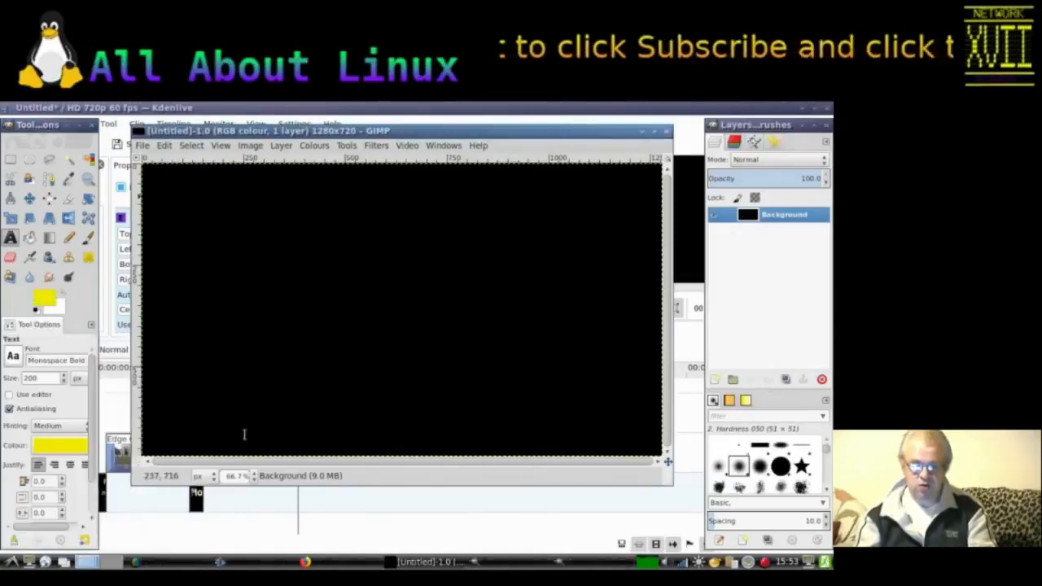
Step: Write the text THE END on the canvas
{"action": "left_click", "coordinate": [275, 279]}
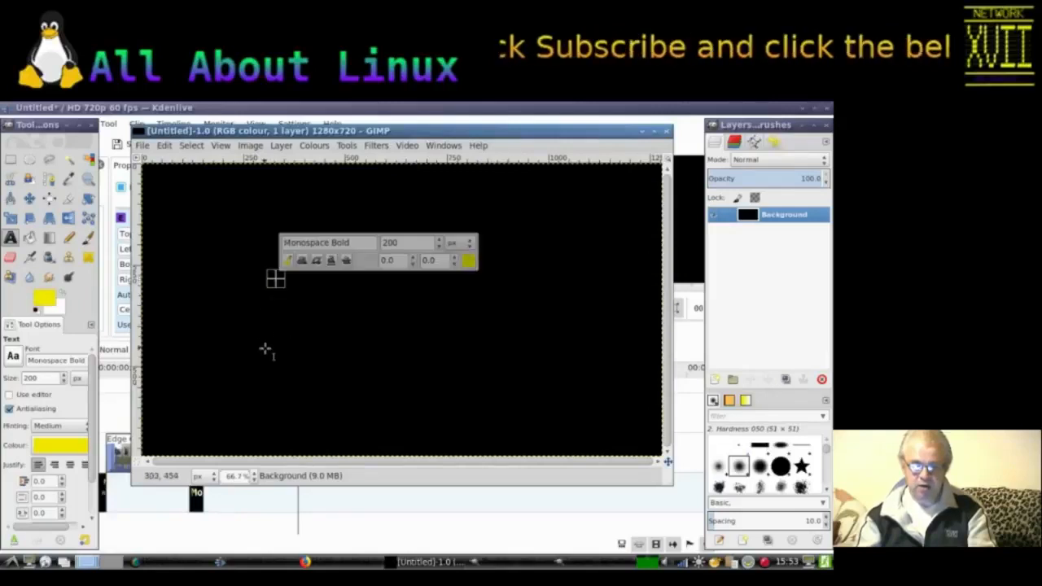
{"action": "type", "text": "THE"}
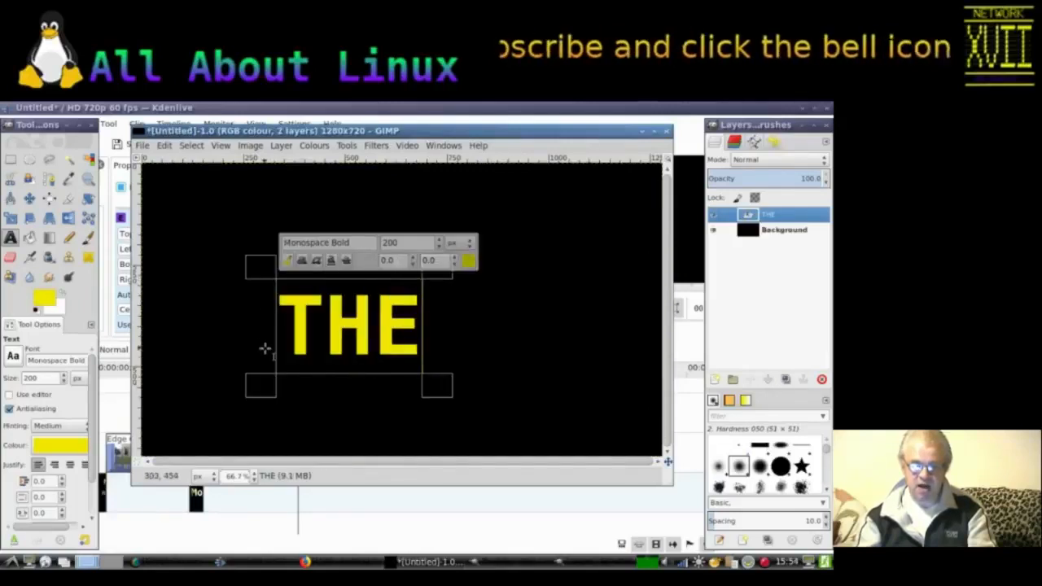
{"action": "type", "text": " END"}
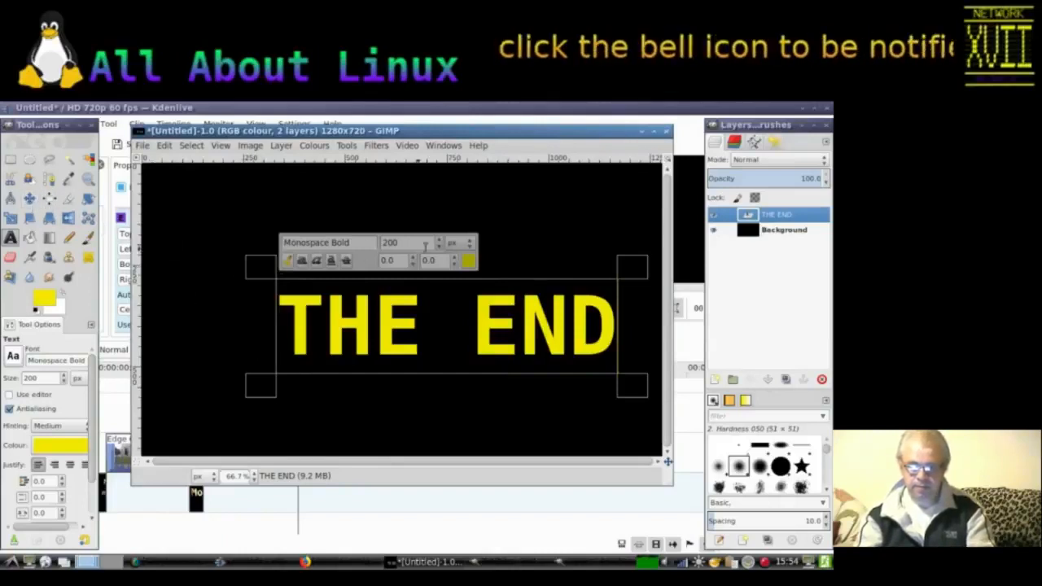
Step: Move the THE END text layer up and to the left, nearer the centre
{"action": "left_click", "coordinate": [33, 201]}
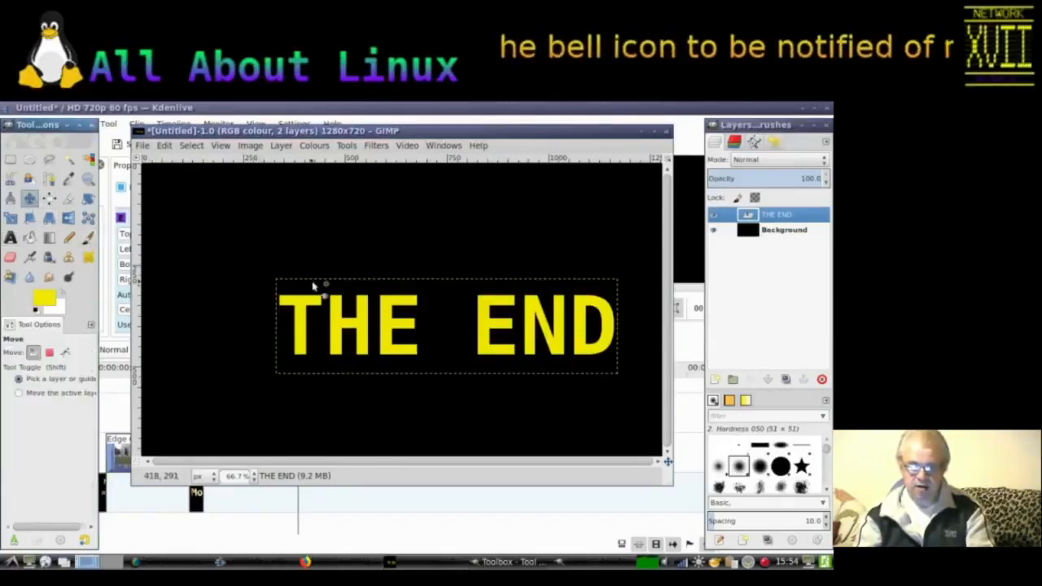
{"action": "left_click", "coordinate": [392, 314]}
{"action": "left_click_drag", "start_coordinate": [394, 318], "coordinate": [355, 272]}
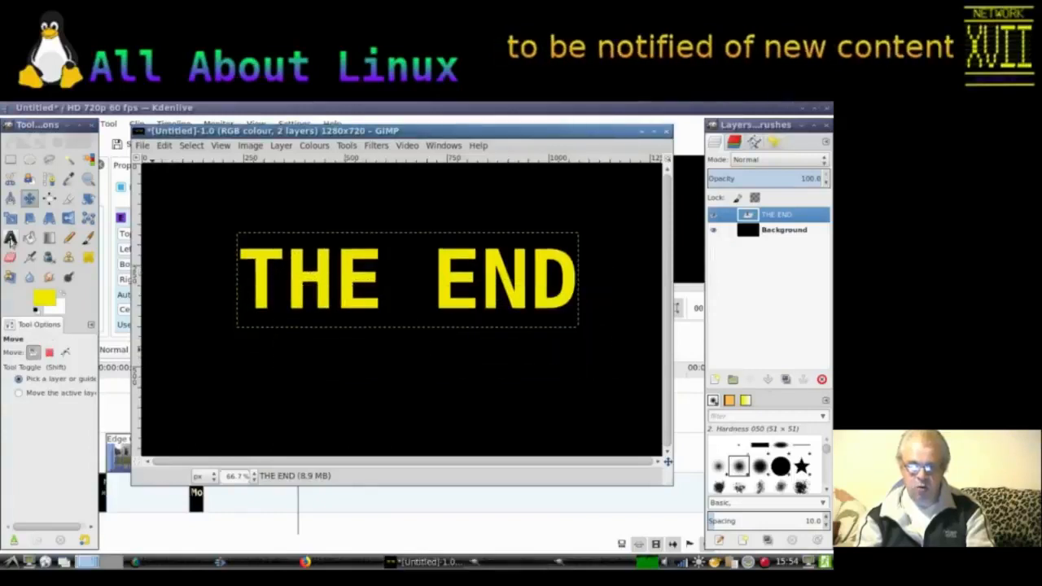
Step: Duplicate the THE END text layer and change the copy's text colour to red
{"action": "right_click", "coordinate": [756, 215]}
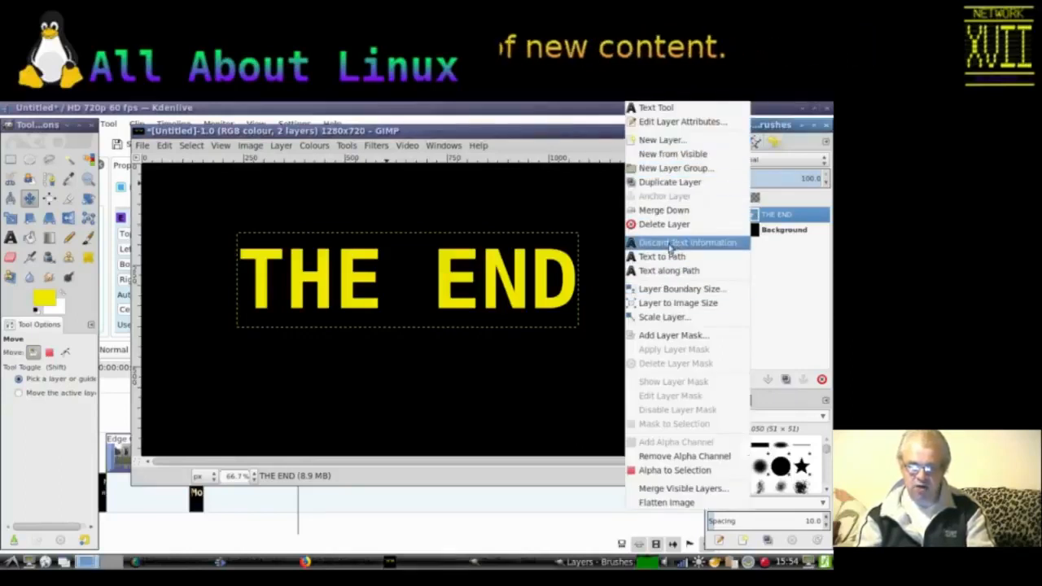
{"action": "left_click", "coordinate": [668, 184]}
{"action": "right_click", "coordinate": [747, 217]}
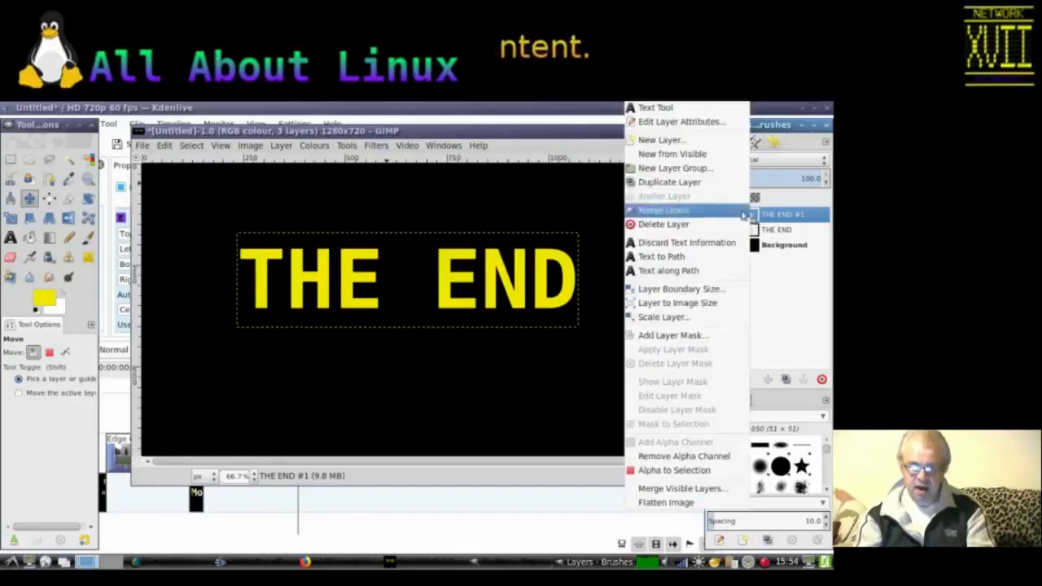
{"action": "left_click", "coordinate": [661, 109]}
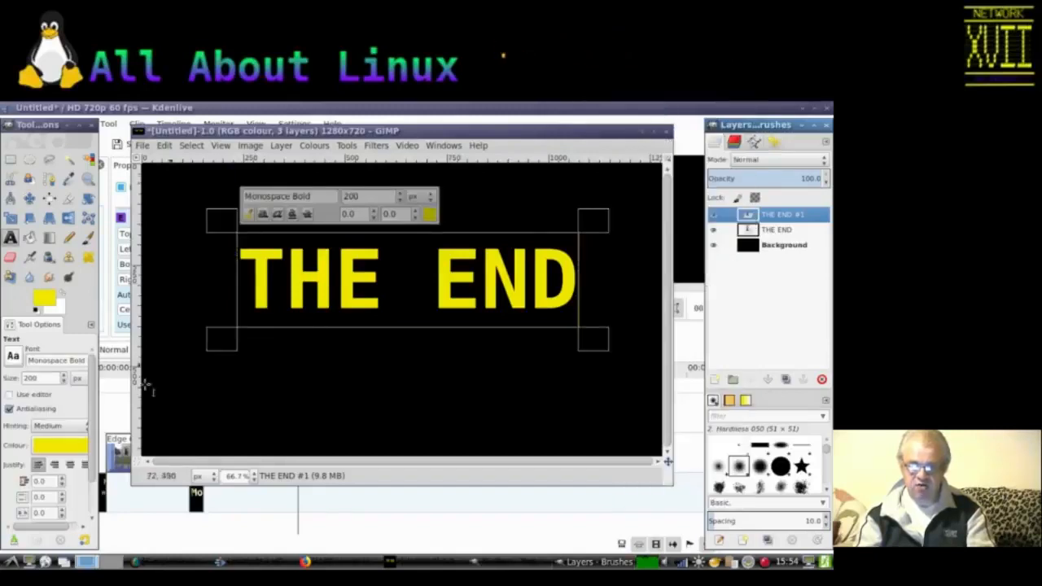
{"action": "left_click", "coordinate": [74, 443]}
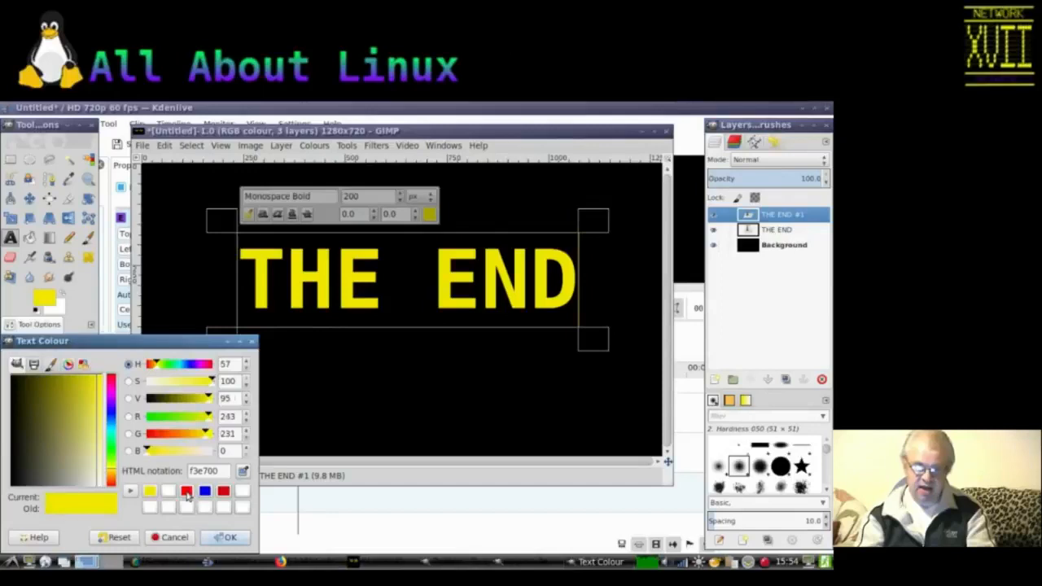
{"action": "left_click", "coordinate": [190, 490]}
{"action": "left_click", "coordinate": [224, 538]}
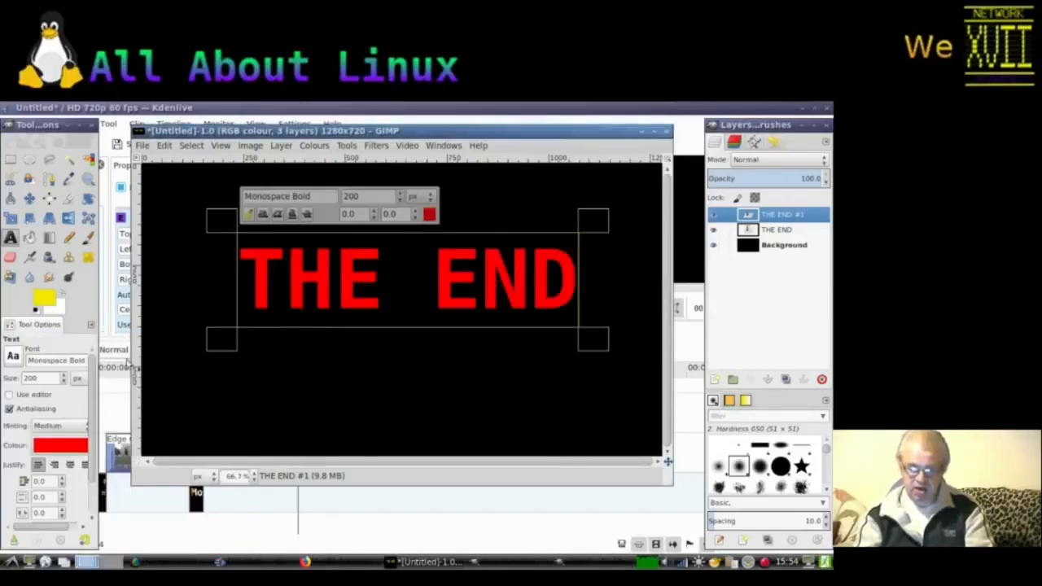
Step: Offset the red copy slightly over the yellow text and flatten the image
{"action": "left_click", "coordinate": [29, 197]}
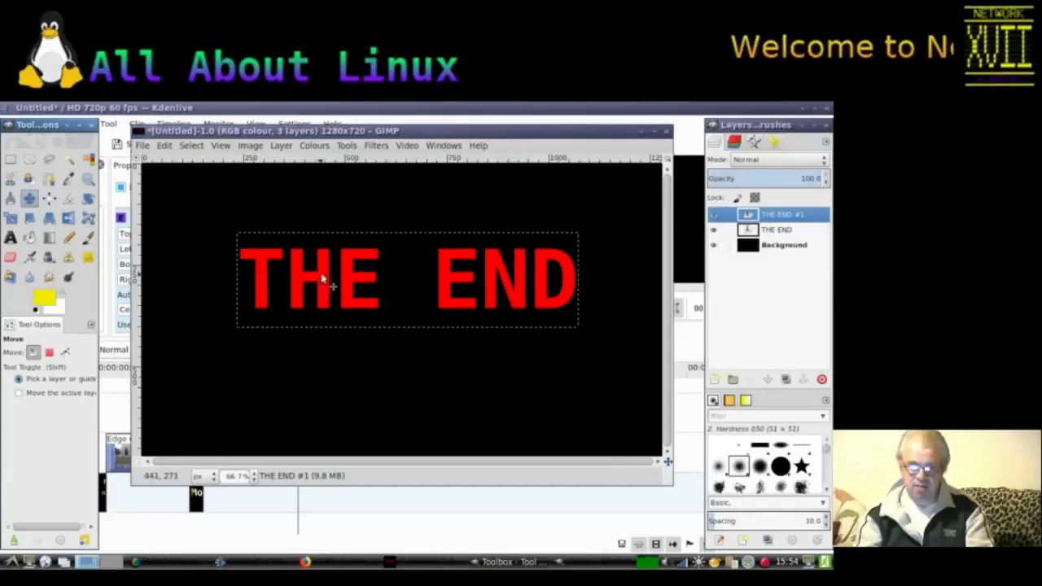
{"action": "left_click_drag", "start_coordinate": [327, 277], "coordinate": [328, 281]}
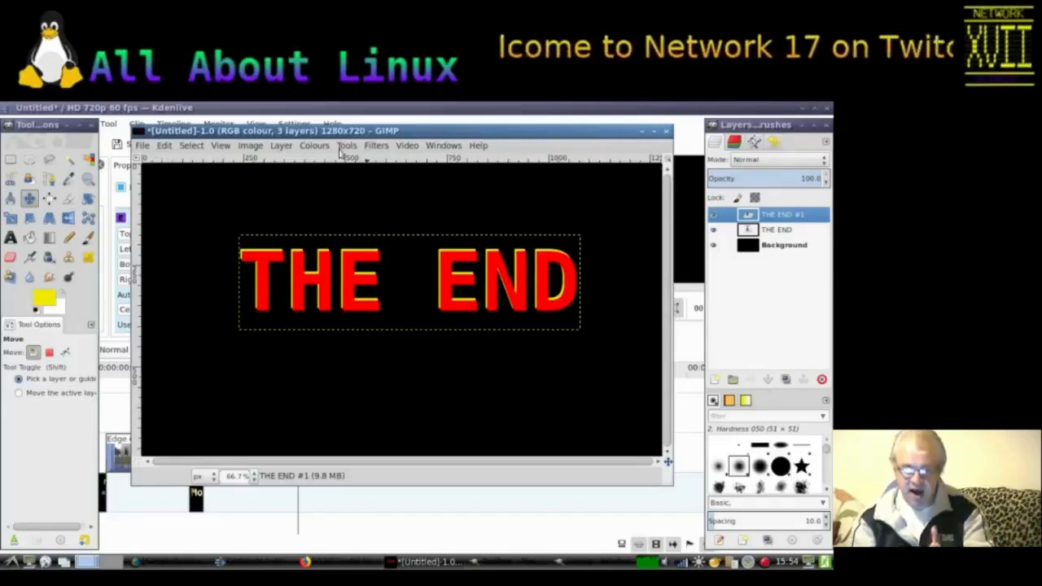
{"action": "right_click", "coordinate": [749, 215]}
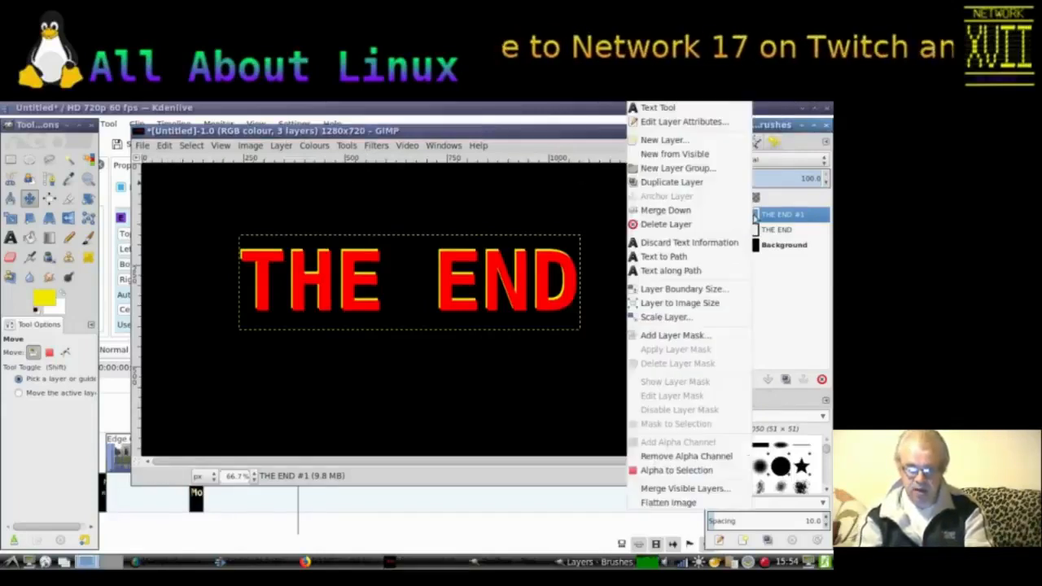
{"action": "left_click", "coordinate": [668, 503]}
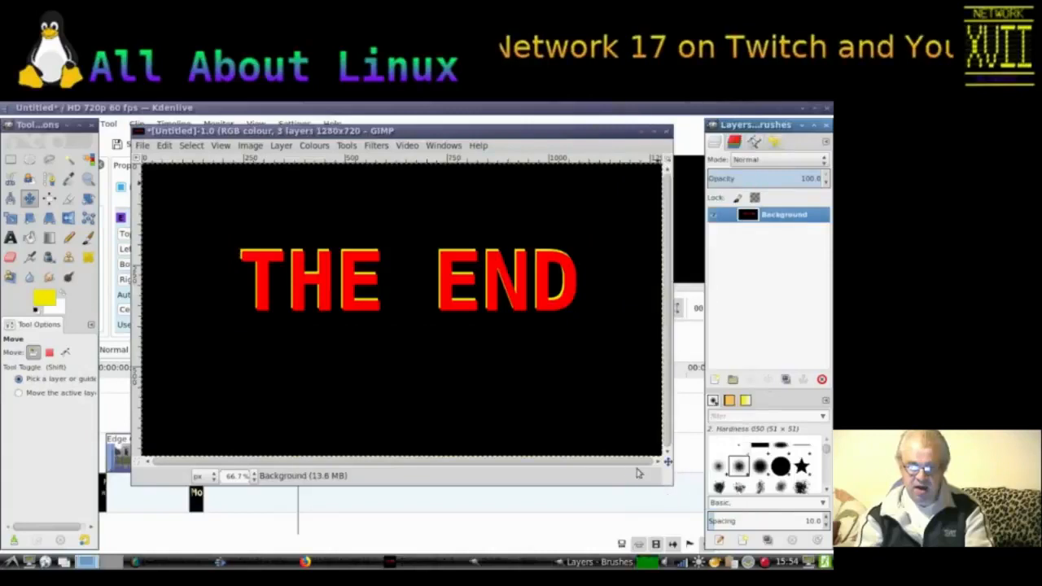
{"action": "left_click", "coordinate": [142, 145]}
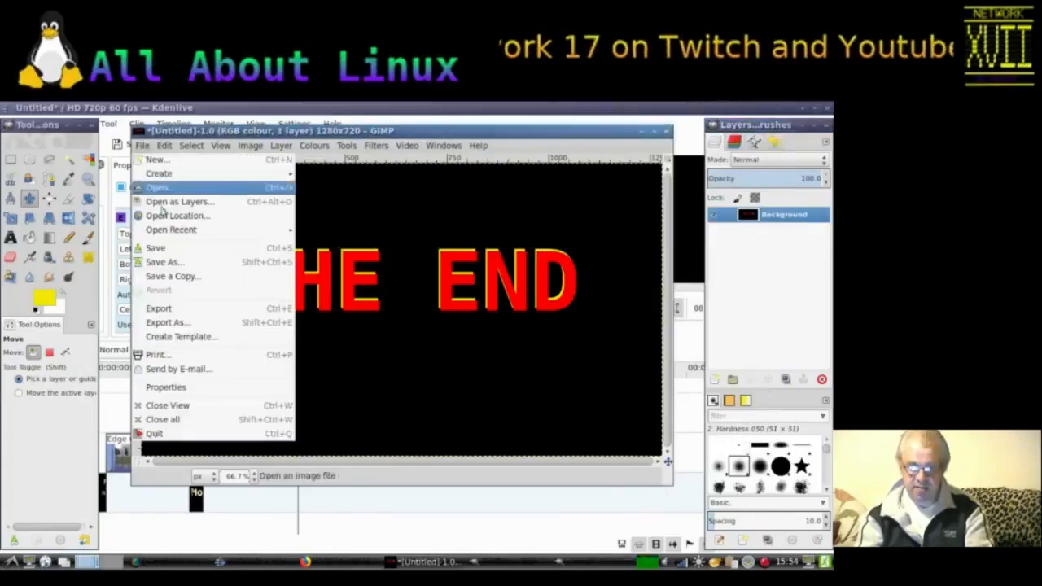
{"action": "left_click", "coordinate": [168, 263]}
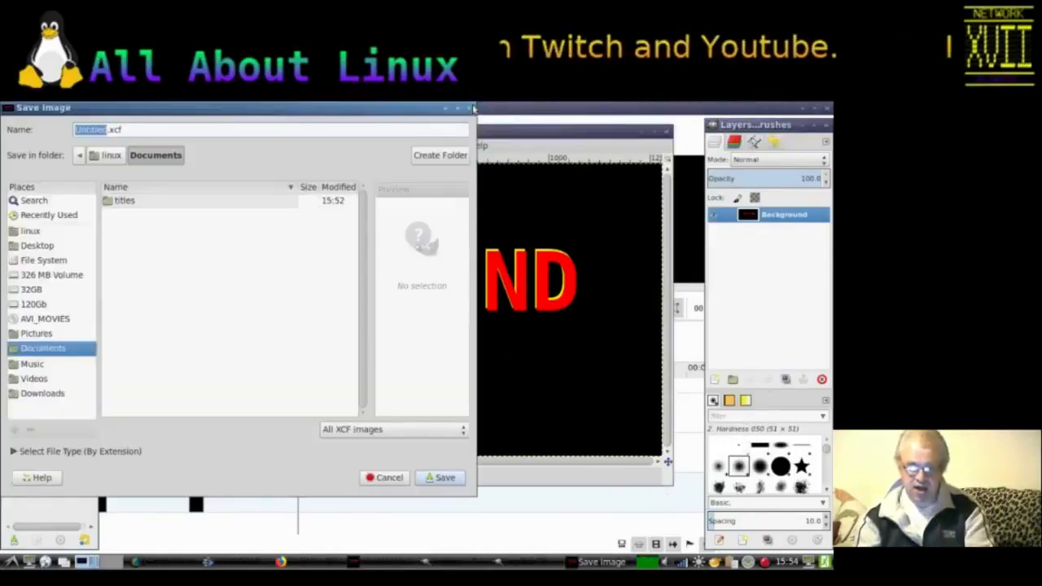
{"action": "left_click", "coordinate": [471, 107]}
Step: Start exporting the image and browse to the Desktop/Video/BACKDROPS folder
{"action": "left_click", "coordinate": [143, 145]}
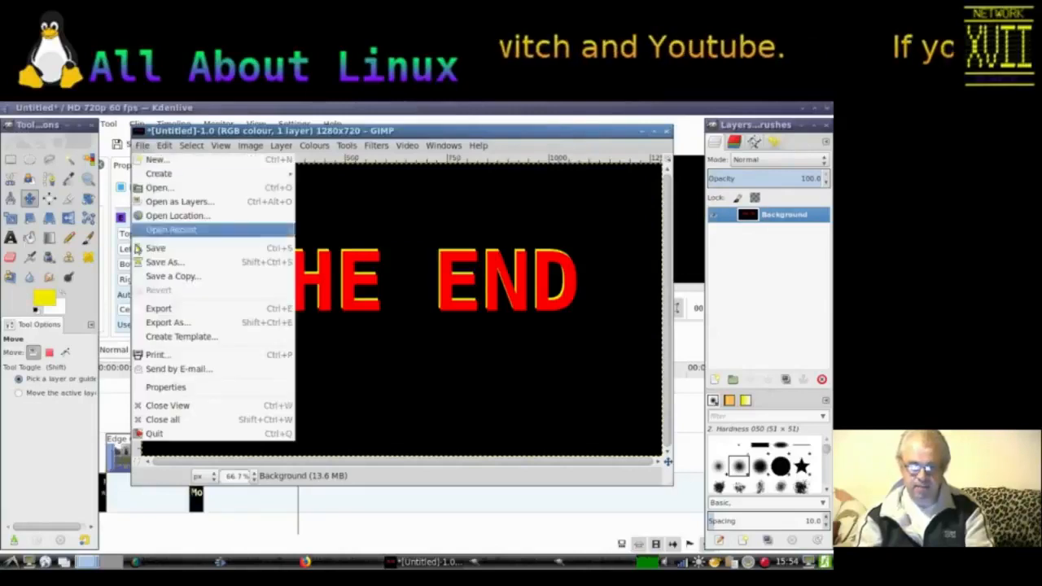
{"action": "left_click", "coordinate": [148, 321]}
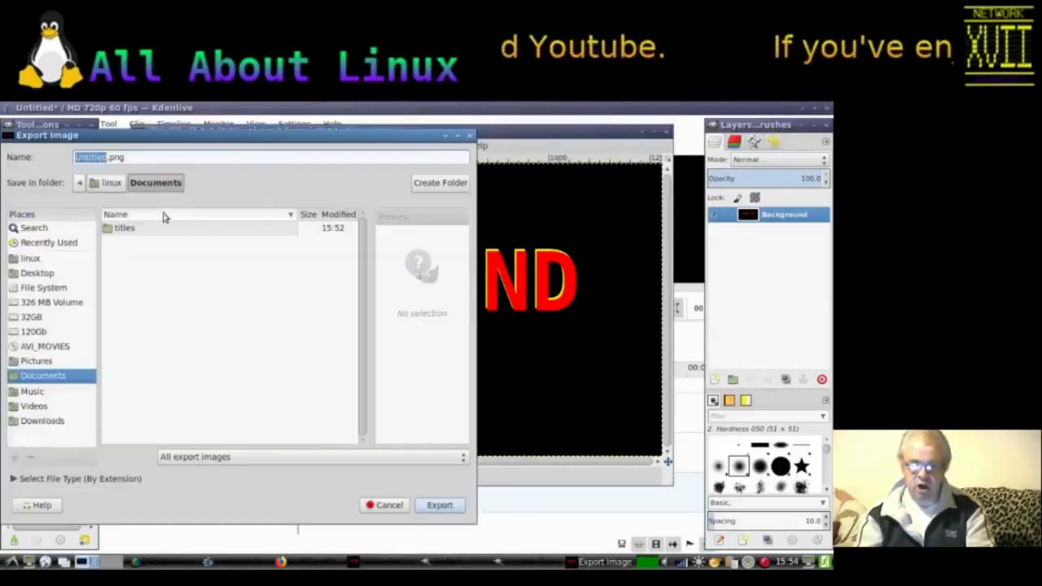
{"action": "left_click", "coordinate": [114, 231]}
{"action": "double_click", "coordinate": [114, 234]}
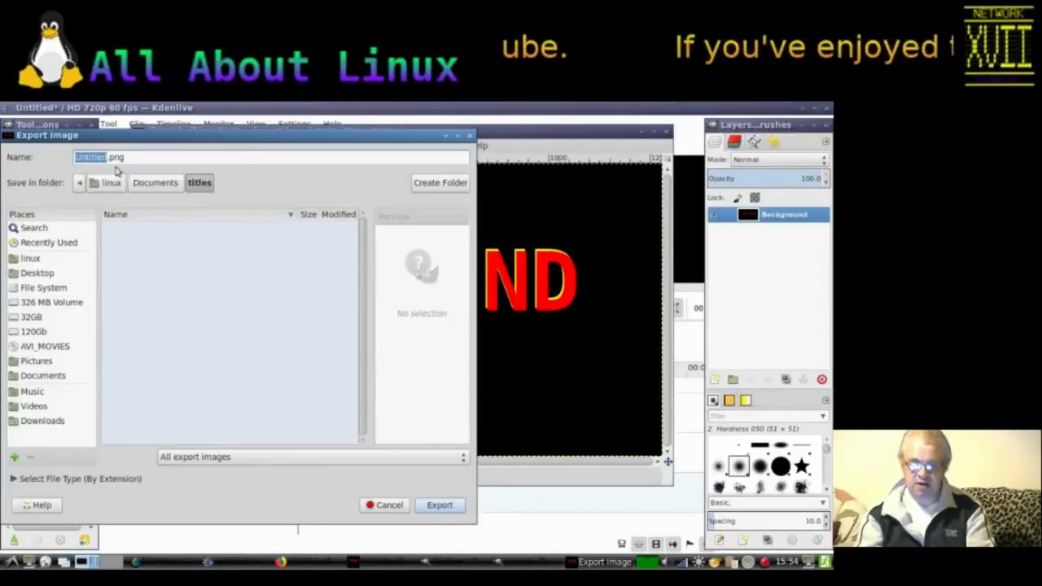
{"action": "left_click", "coordinate": [105, 160]}
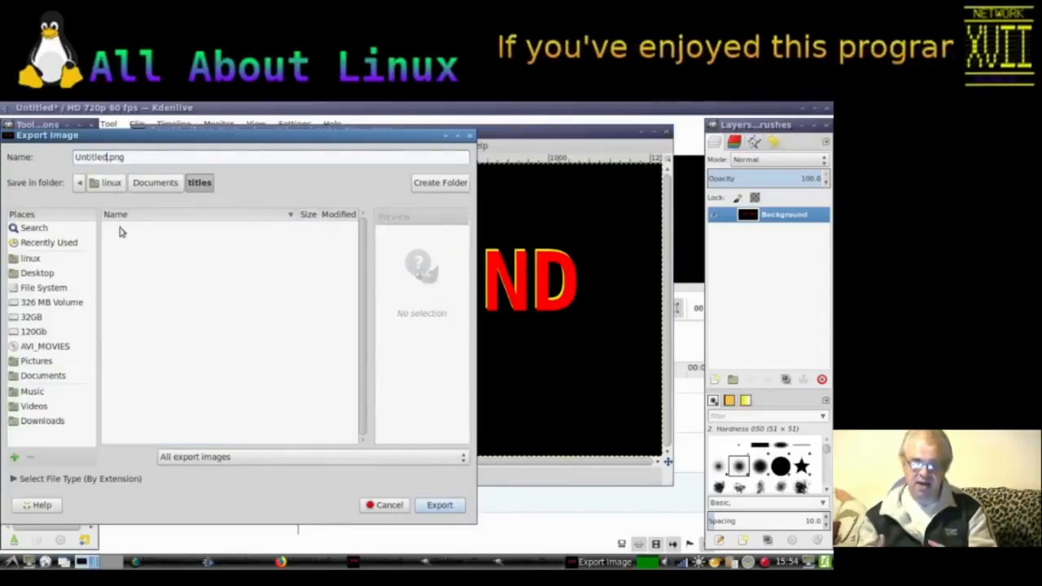
{"action": "left_click", "coordinate": [33, 273]}
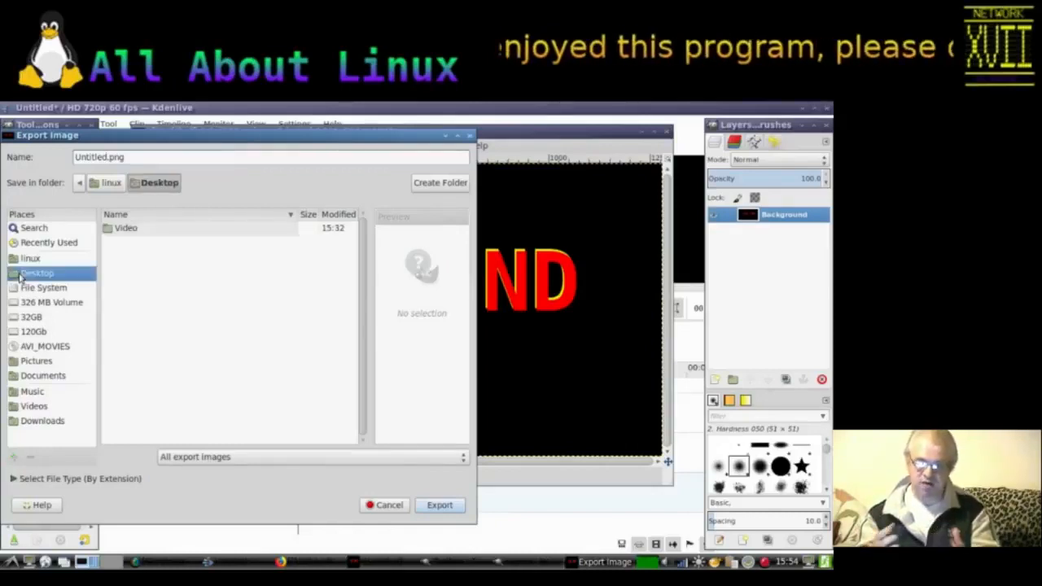
{"action": "double_click", "coordinate": [125, 237]}
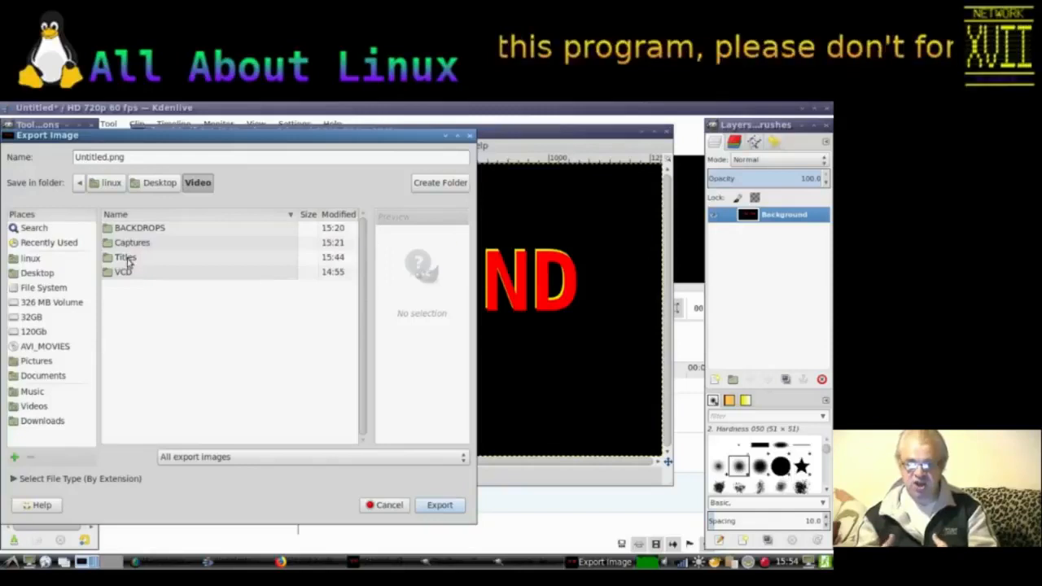
{"action": "double_click", "coordinate": [128, 258]}
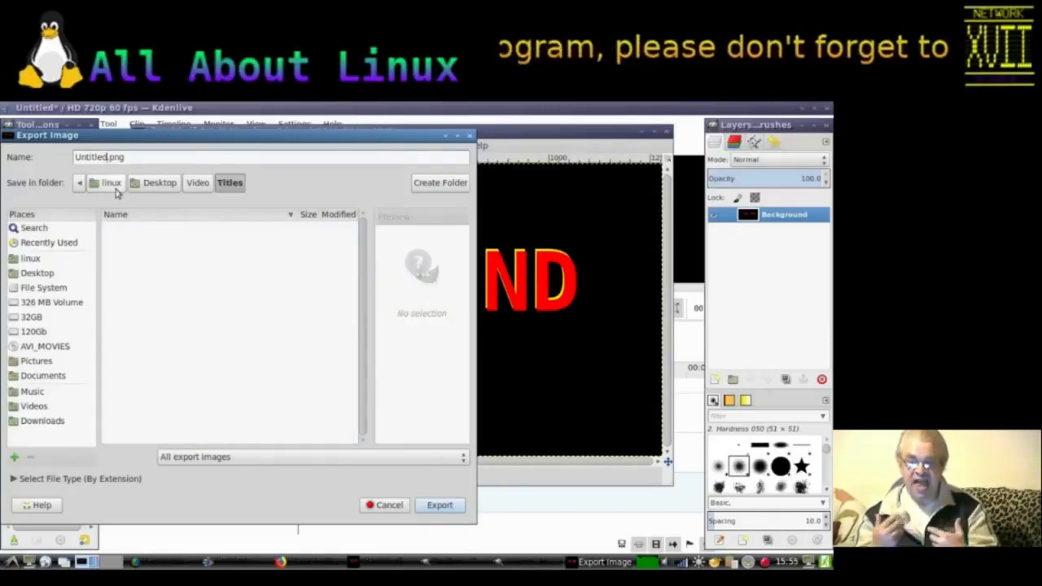
{"action": "key", "text": "shift+Left"}
{"action": "key", "text": "shift+Left"}
{"action": "key", "text": "shift+Left"}
{"action": "key", "text": "shift+Left"}
{"action": "key", "text": "shift+Left"}
{"action": "key", "text": "shift+Left"}
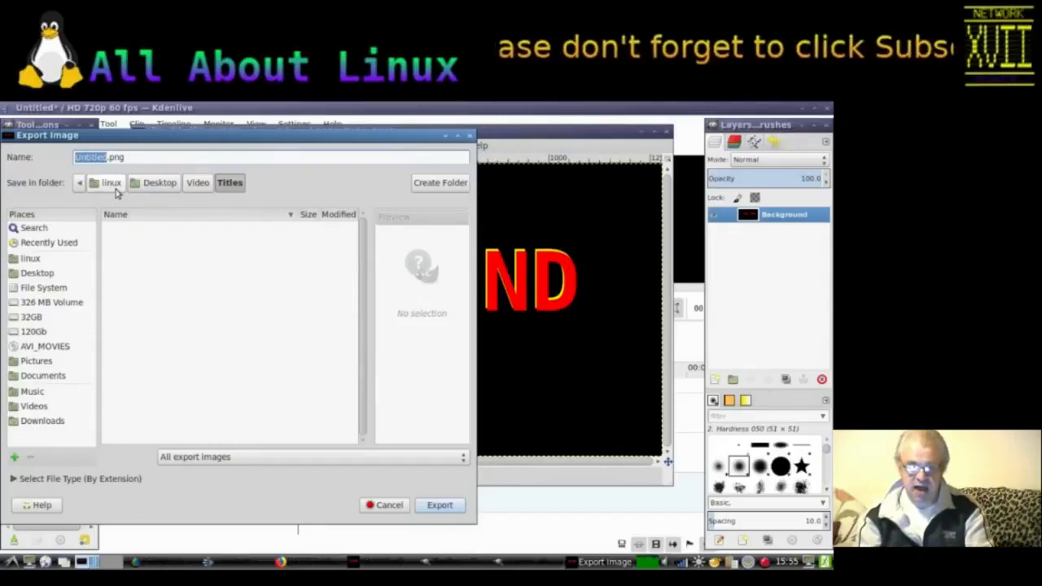
{"action": "left_click", "coordinate": [198, 182]}
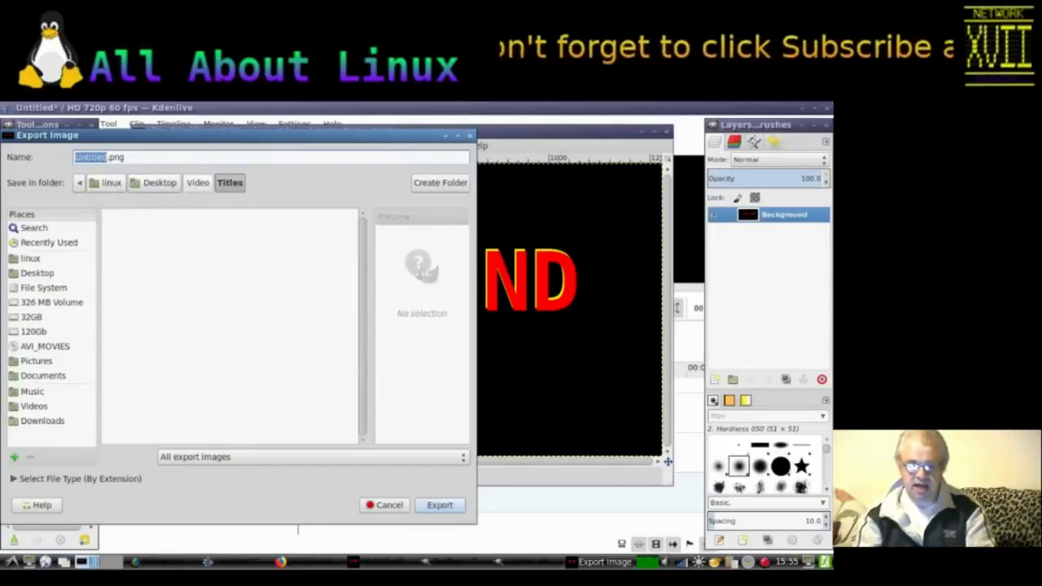
{"action": "left_click", "coordinate": [158, 230]}
{"action": "double_click", "coordinate": [160, 232]}
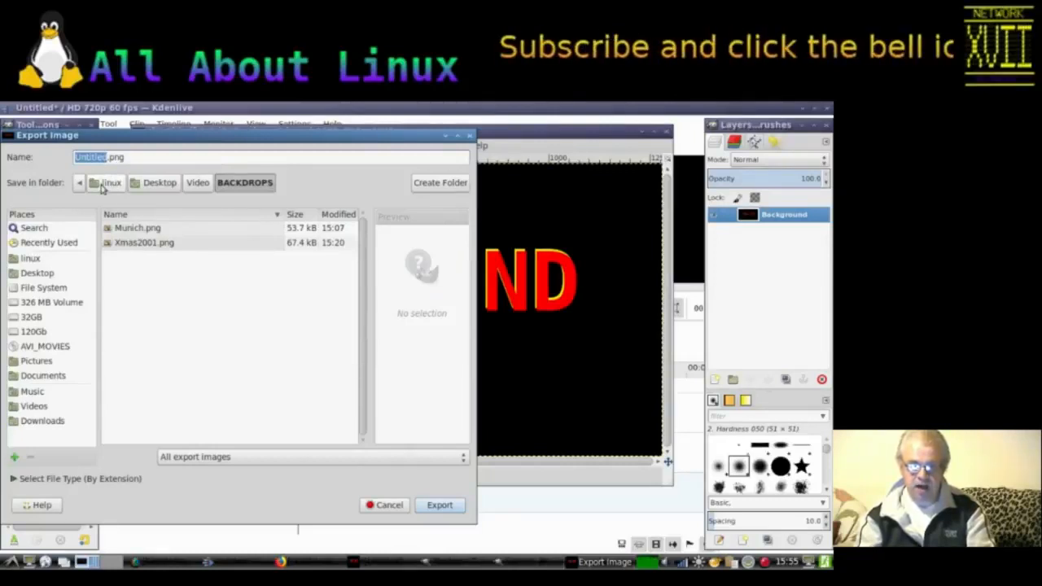
Step: Name the export The End.png and export it
{"action": "type", "text": "The"}
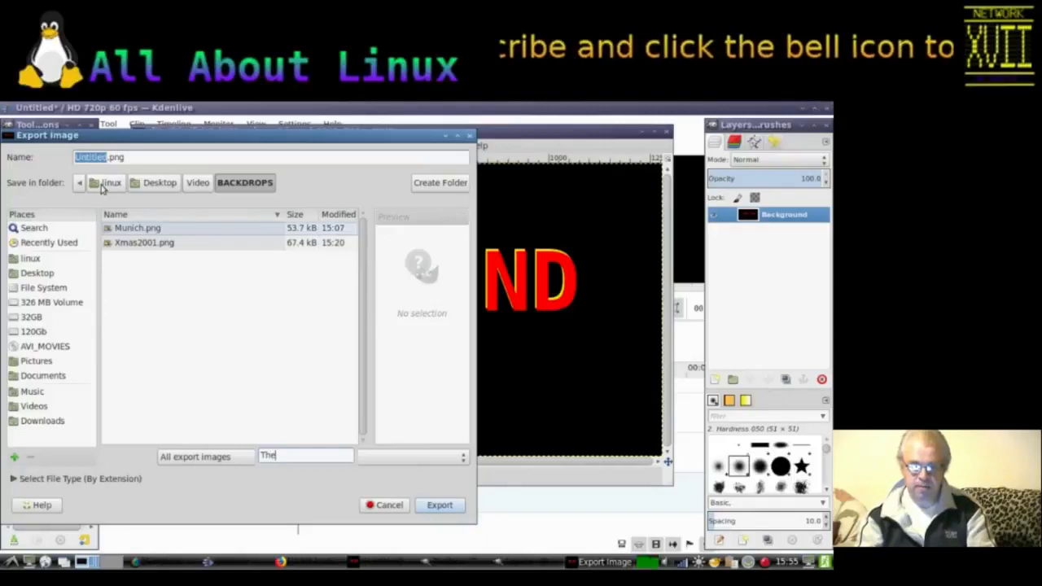
{"action": "key", "text": "BackSpace"}
{"action": "key", "text": "BackSpace"}
{"action": "key", "text": "BackSpace"}
{"action": "left_click", "coordinate": [99, 157]}
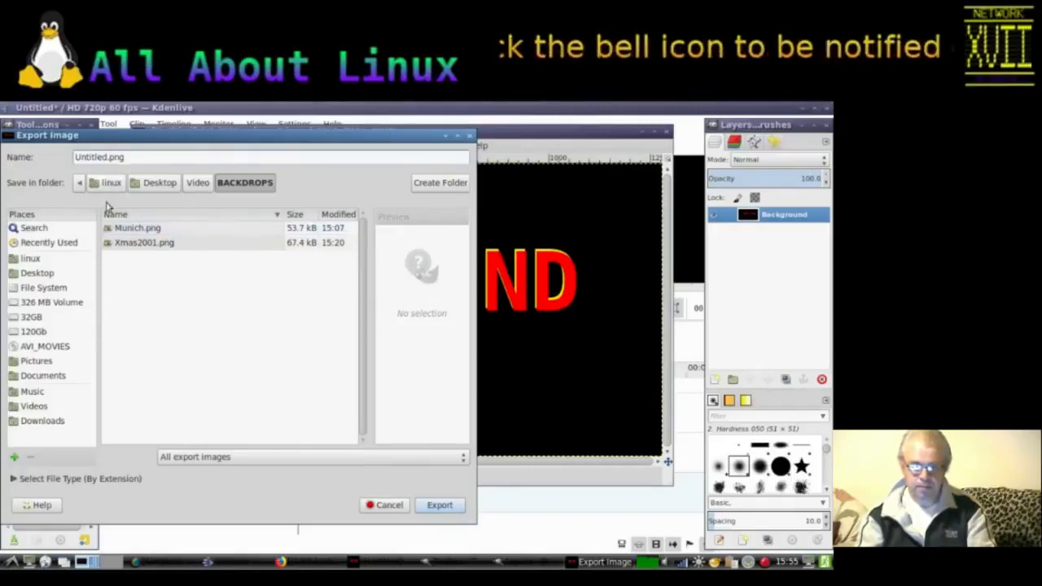
{"action": "key", "text": "shift+Home"}
{"action": "type", "text": "The End"}
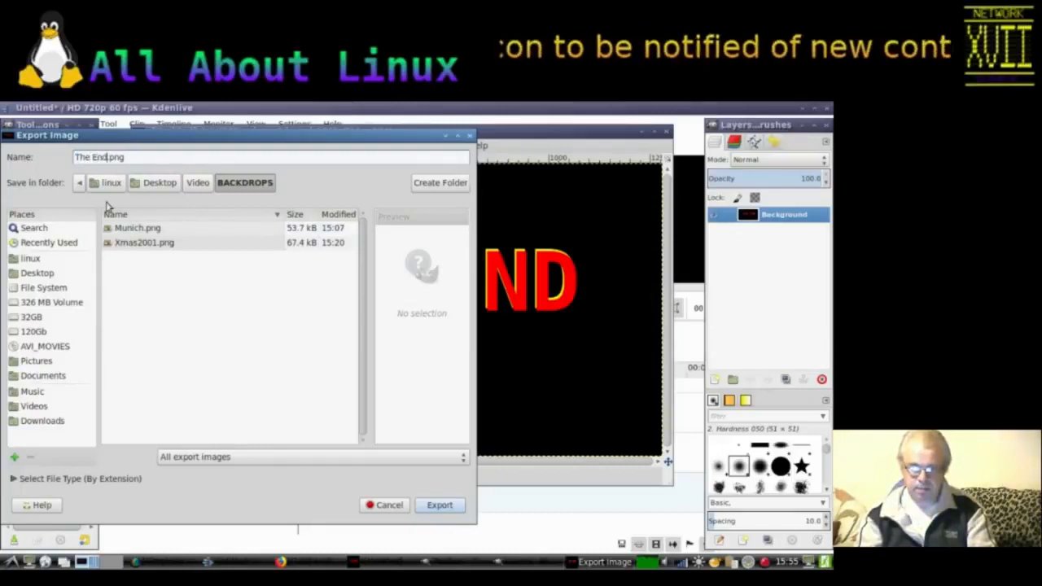
{"action": "left_click", "coordinate": [155, 162]}
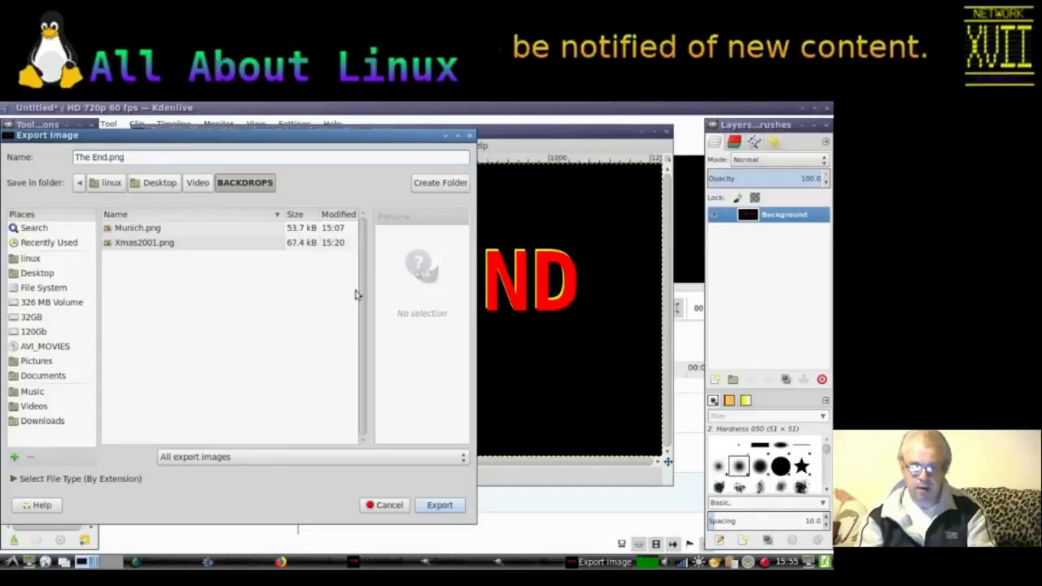
{"action": "left_click", "coordinate": [439, 506]}
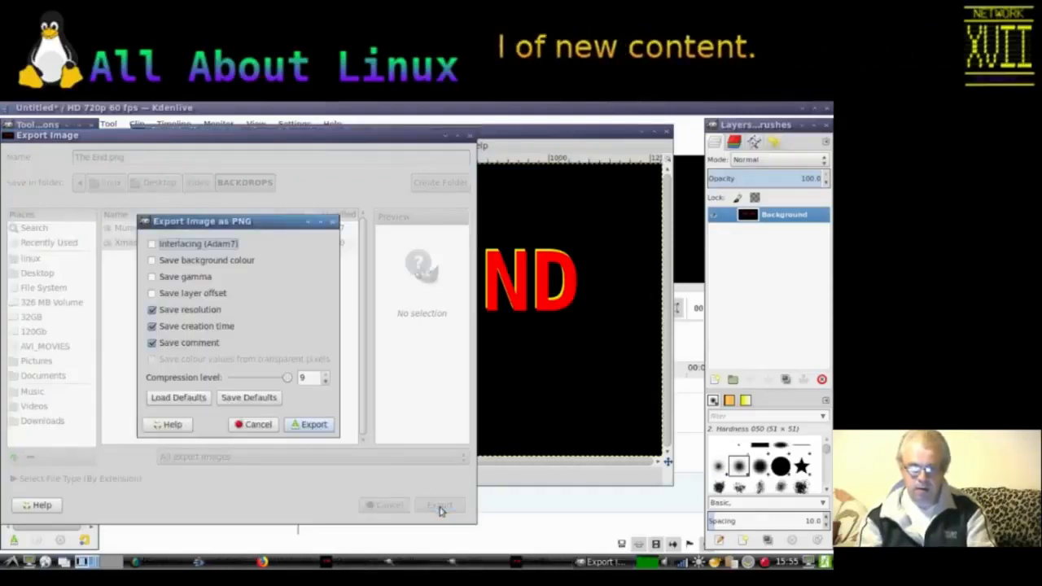
Step: Enable Interlacing (Adam7), Save background colour, Save gamma and Save layer offset, then confirm the PNG export
{"action": "left_click", "coordinate": [151, 243]}
{"action": "left_click", "coordinate": [151, 260]}
{"action": "left_click", "coordinate": [151, 276]}
{"action": "left_click", "coordinate": [151, 293]}
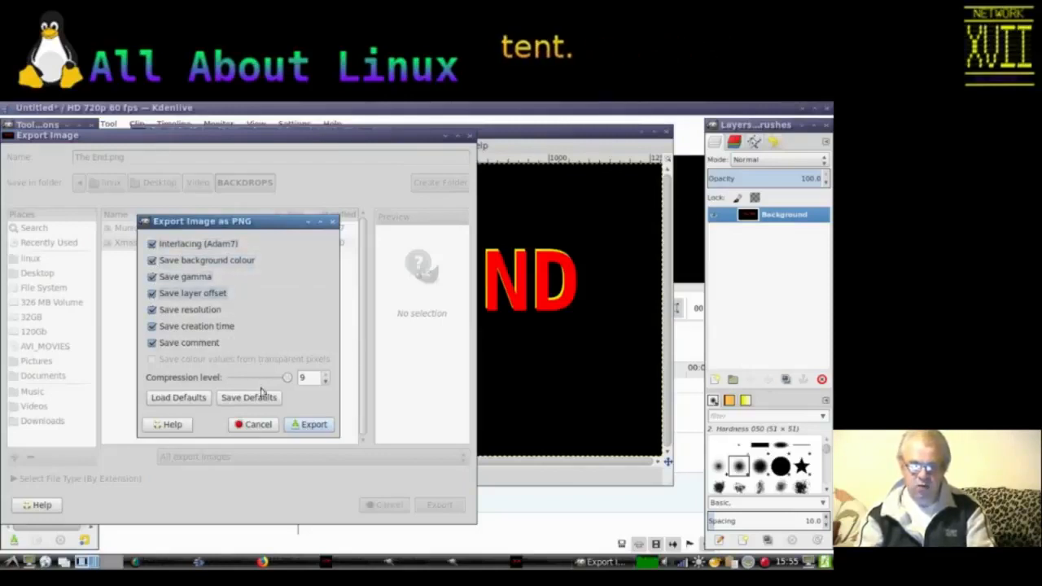
{"action": "left_click", "coordinate": [303, 428]}
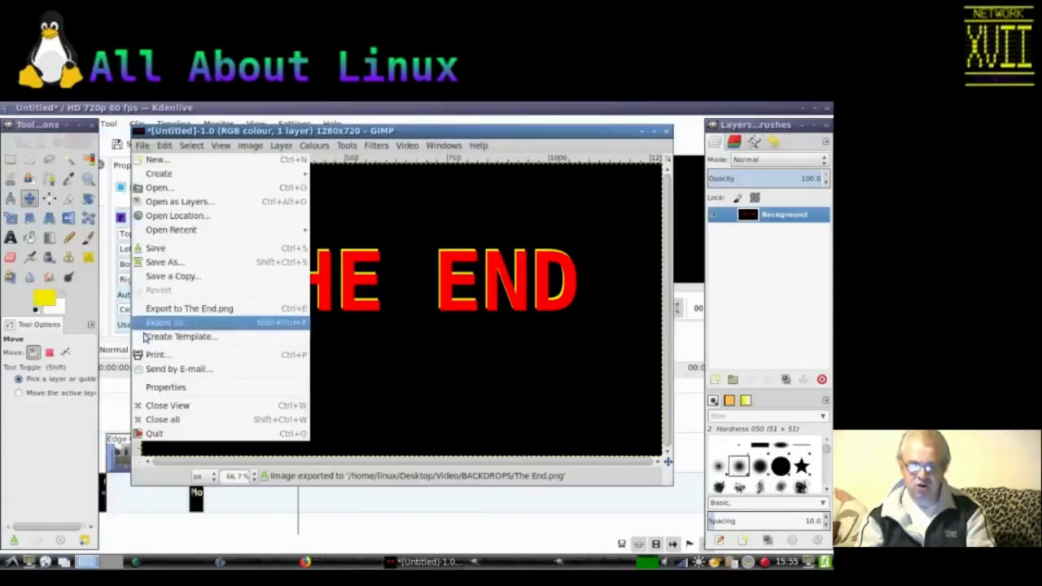
Step: Quit GIMP without saving the image
{"action": "left_click", "coordinate": [140, 434]}
{"action": "left_click", "coordinate": [487, 378]}
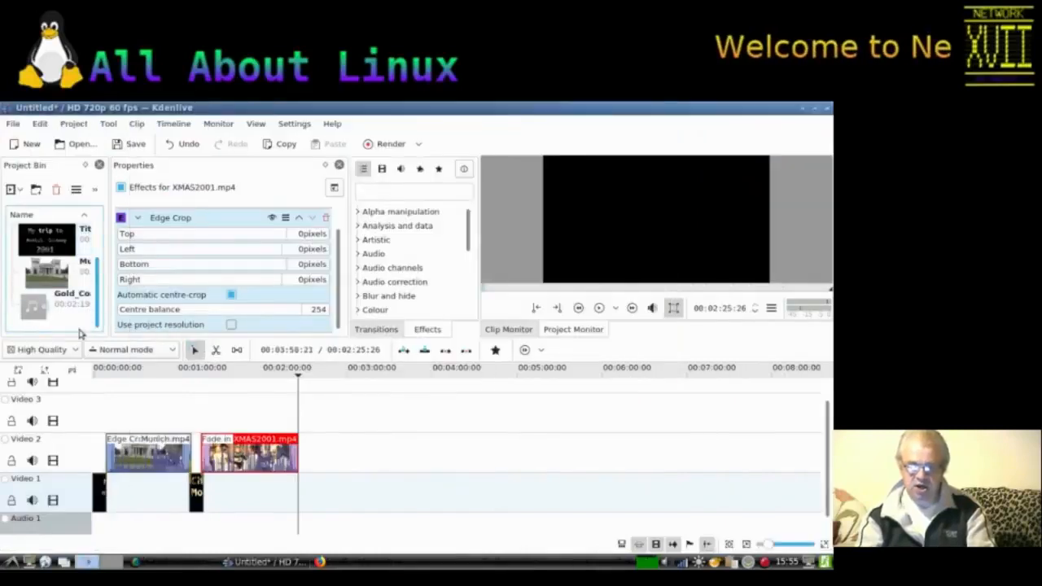
Step: Add The End.png from the Desktop/Video/BACKDROPS folder to the project bin as a clip
{"action": "right_click", "coordinate": [81, 332]}
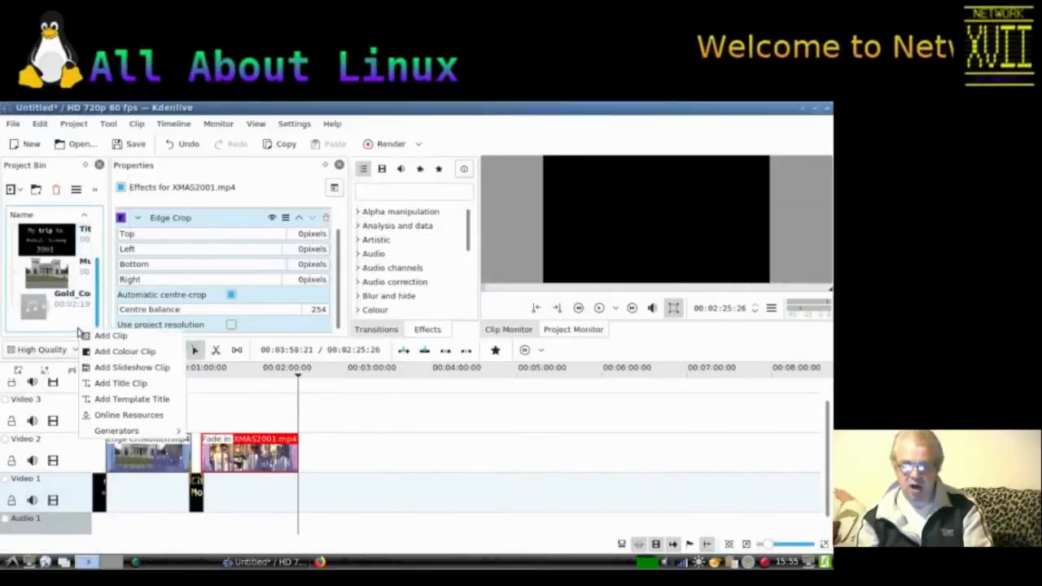
{"action": "left_click", "coordinate": [87, 336]}
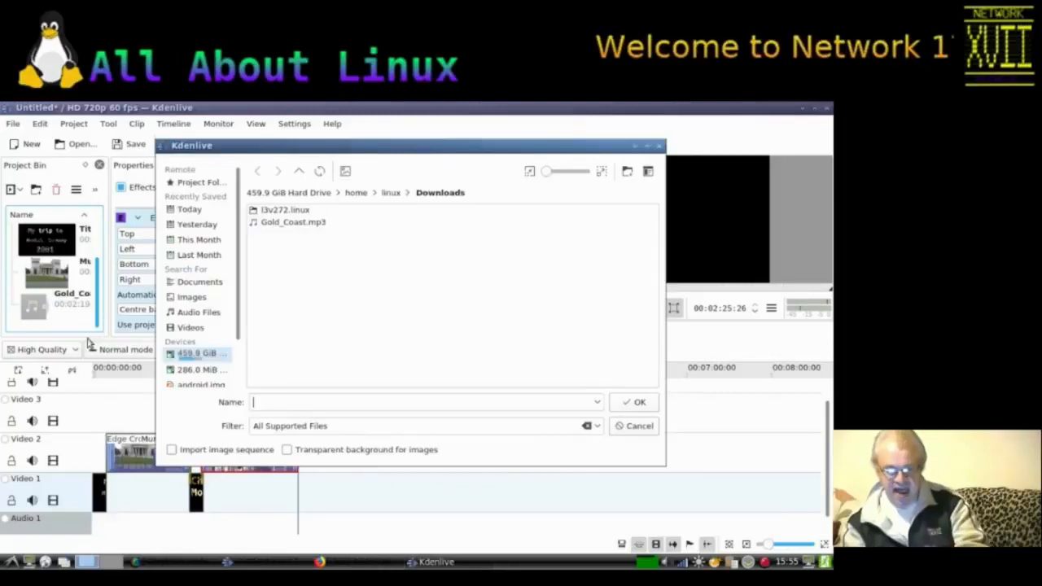
{"action": "left_click", "coordinate": [300, 172]}
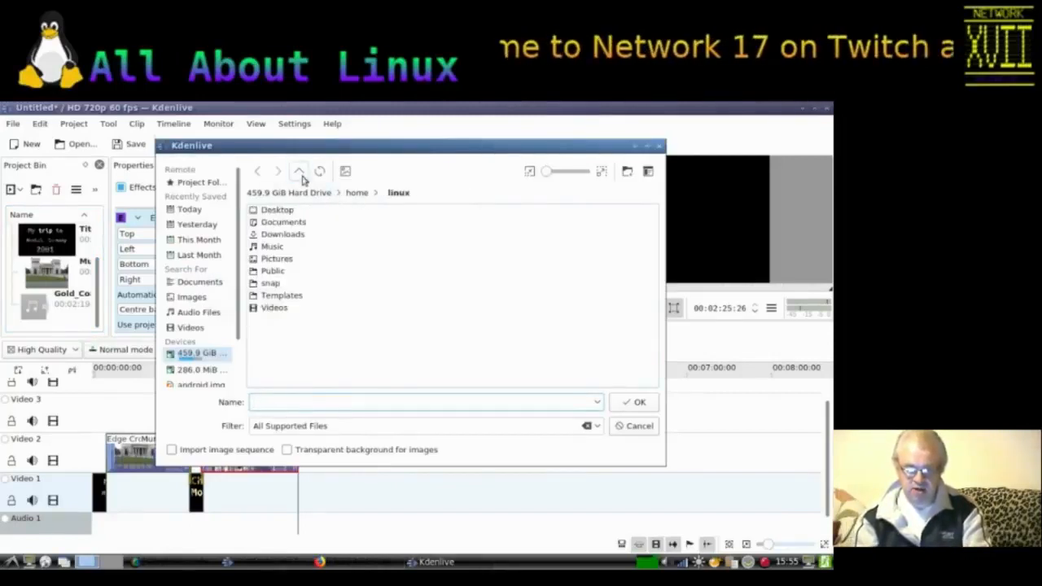
{"action": "double_click", "coordinate": [275, 210]}
{"action": "double_click", "coordinate": [273, 212]}
{"action": "double_click", "coordinate": [279, 212]}
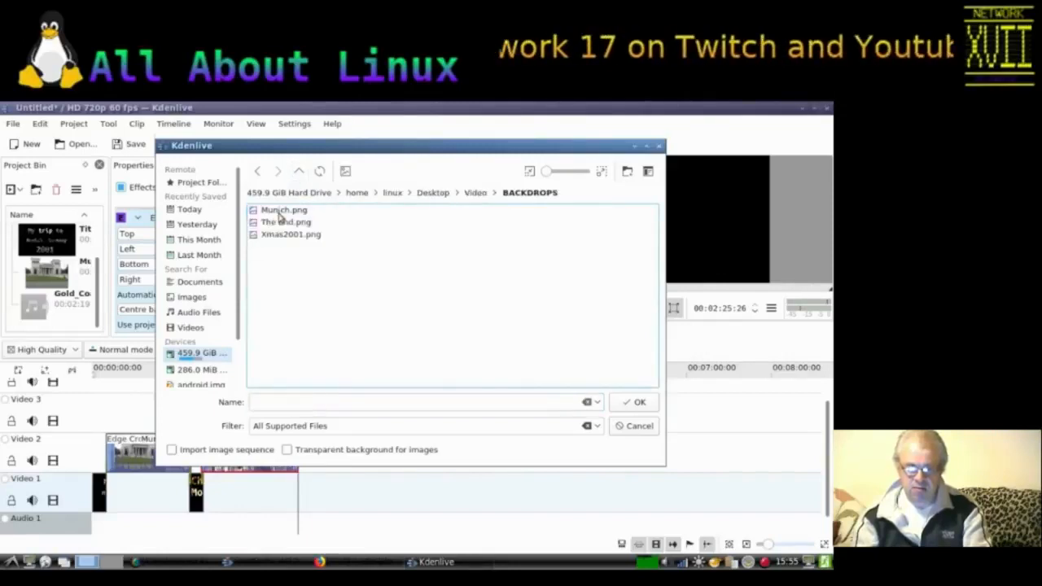
{"action": "left_click", "coordinate": [273, 222]}
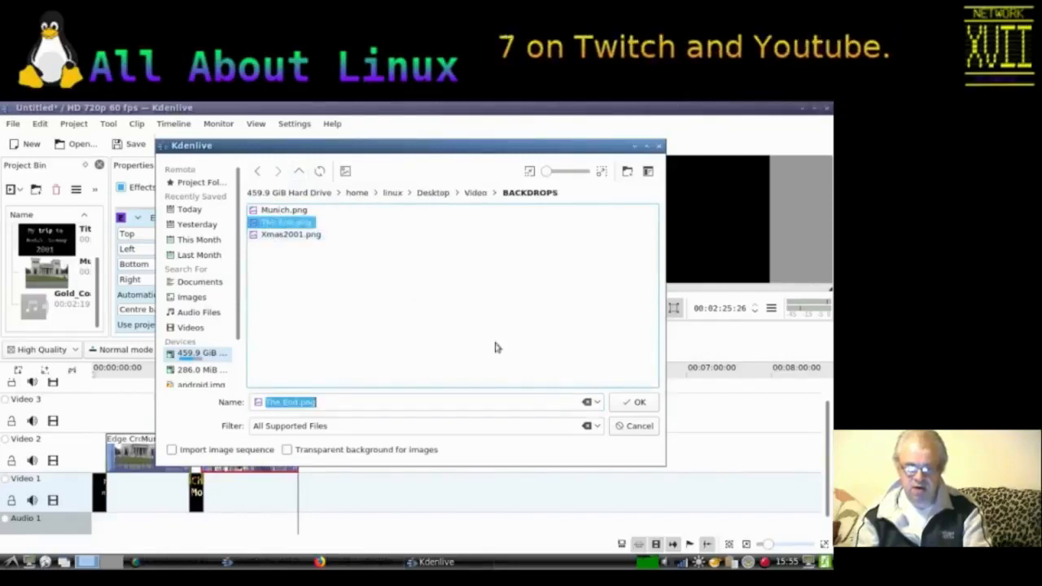
{"action": "left_click", "coordinate": [627, 403]}
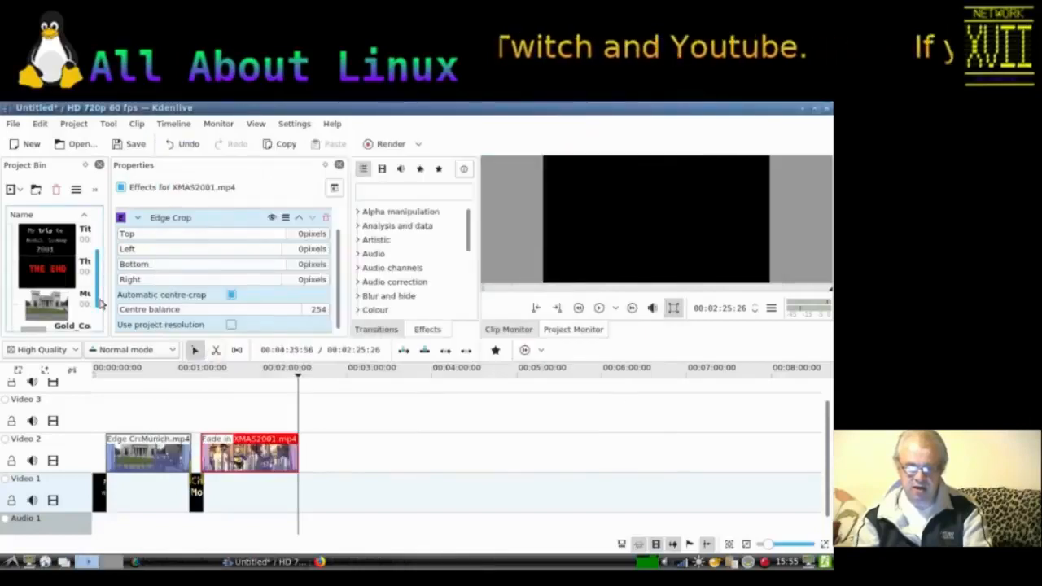
Step: Place The End clip on Video 1 right after the end of the XMAS2001 clip
{"action": "left_click_drag", "start_coordinate": [85, 295], "coordinate": [296, 490]}
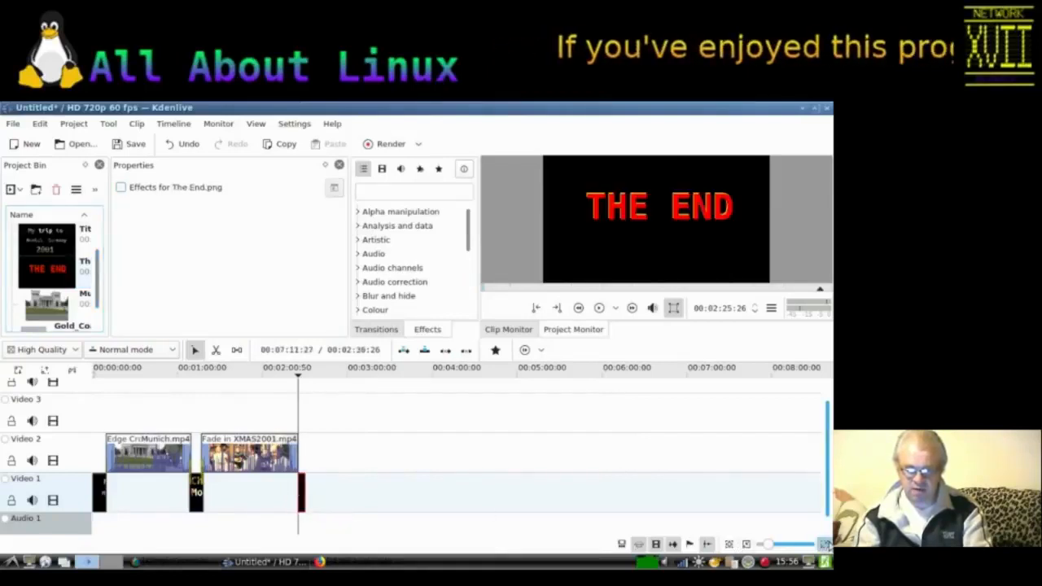
{"action": "left_click", "coordinate": [824, 543]}
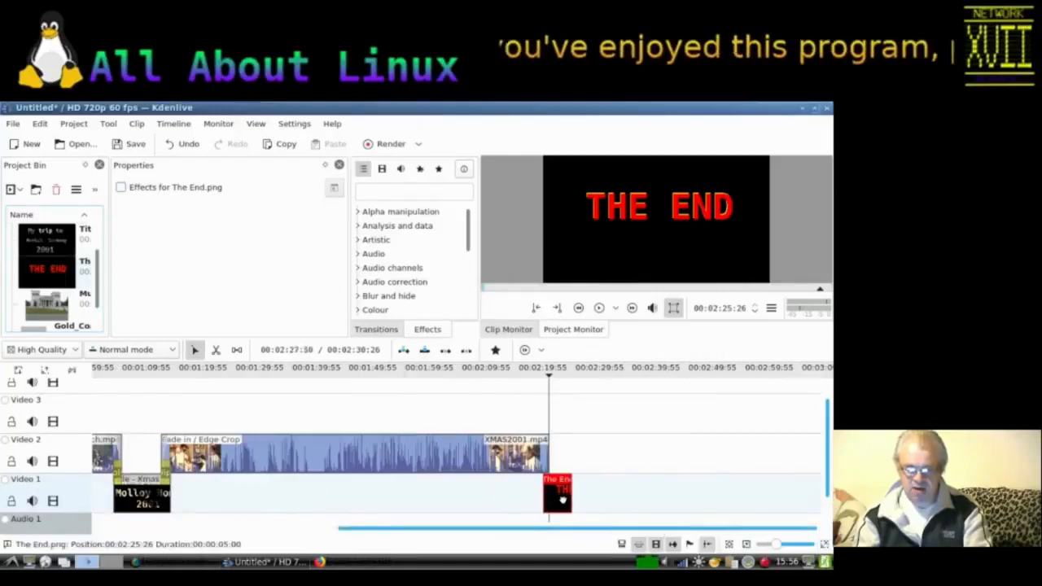
{"action": "scroll", "coordinate": [563, 500], "scroll_direction": "up", "scroll_amount": 3}
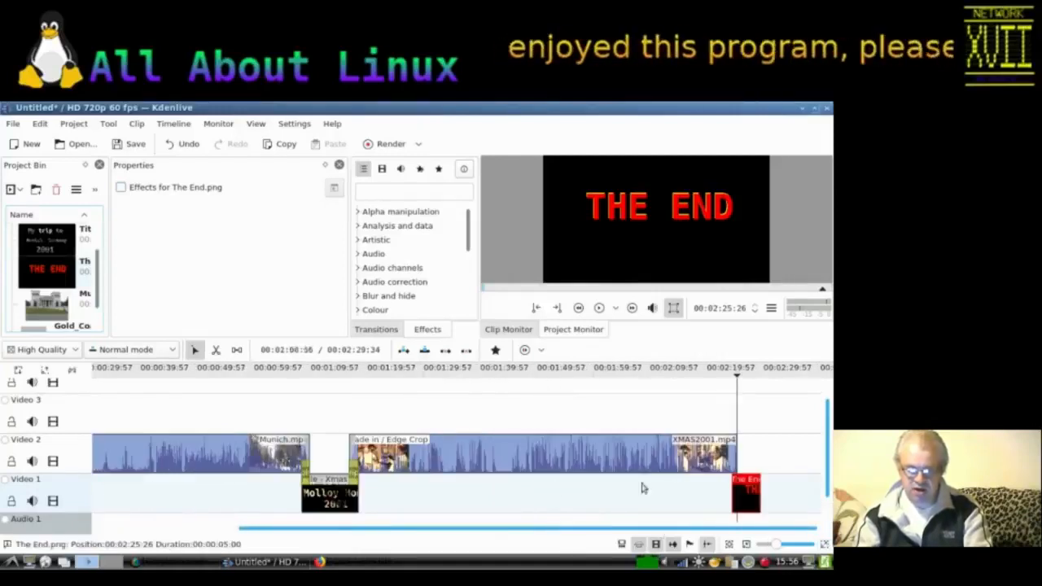
Step: Add a transition between XMAS2001 and The End clip, setting it to Wipe with the clock.pgm method
{"action": "left_click", "coordinate": [735, 472]}
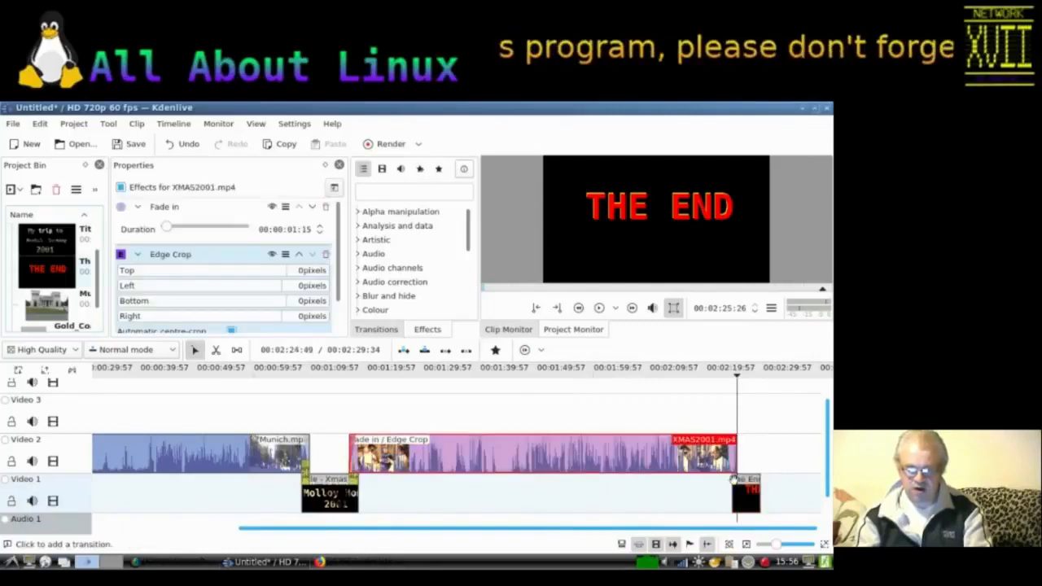
{"action": "left_click", "coordinate": [734, 481]}
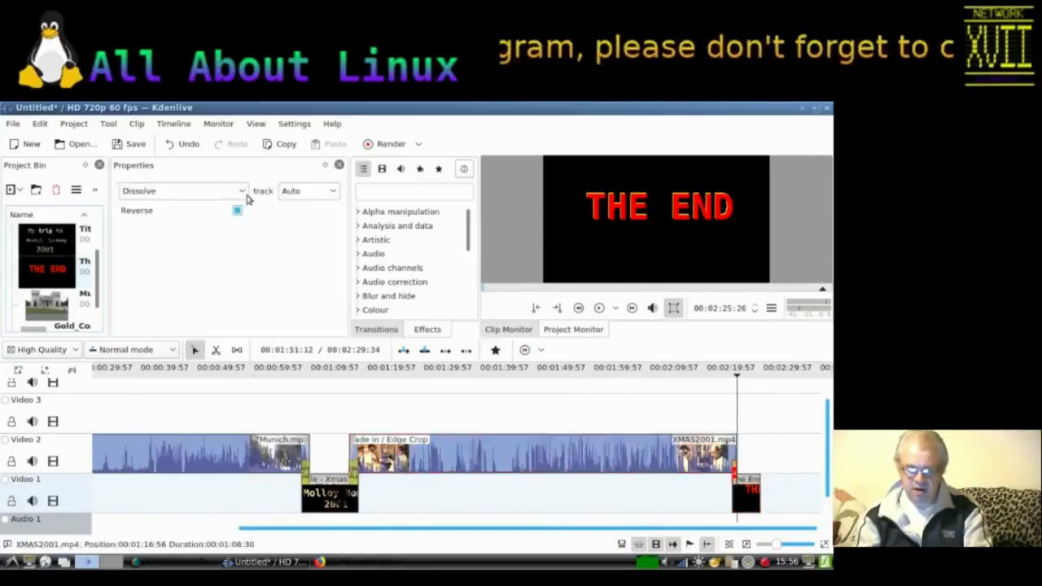
{"action": "left_click", "coordinate": [242, 192]}
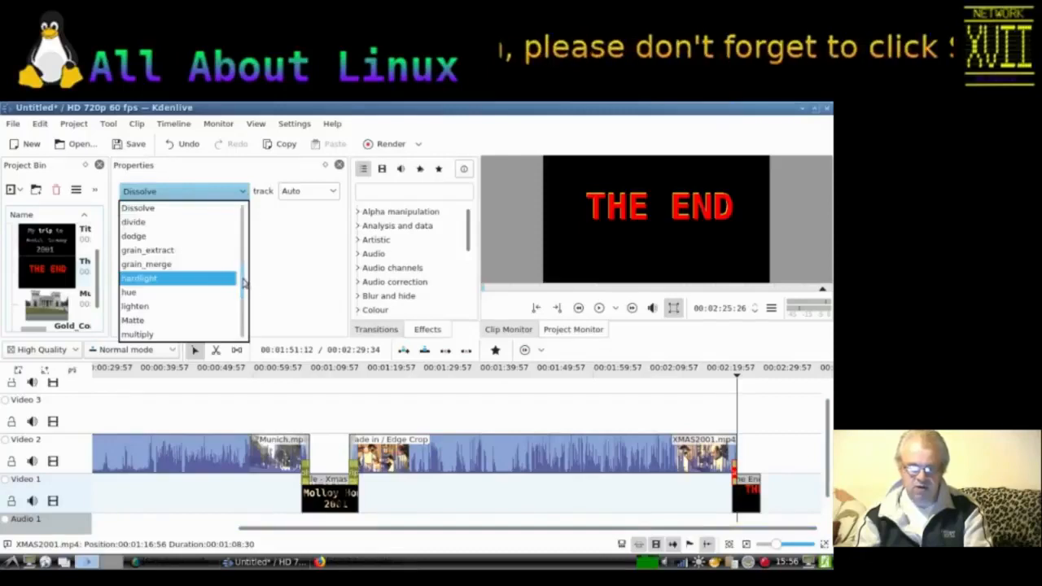
{"action": "scroll", "coordinate": [242, 281], "scroll_direction": "down", "scroll_amount": 5}
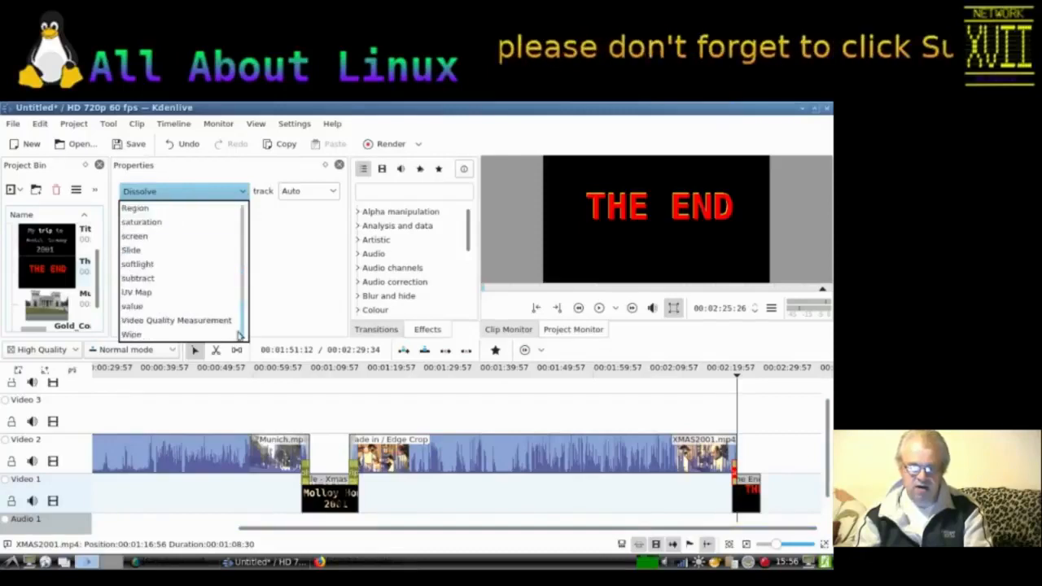
{"action": "left_click", "coordinate": [188, 334]}
{"action": "left_click", "coordinate": [235, 241]}
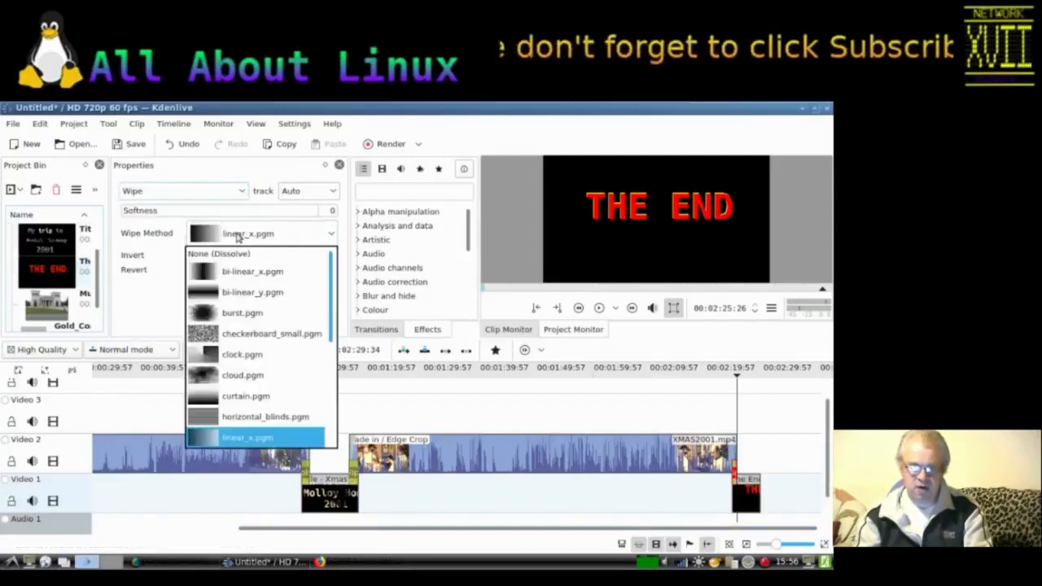
{"action": "left_click", "coordinate": [232, 358]}
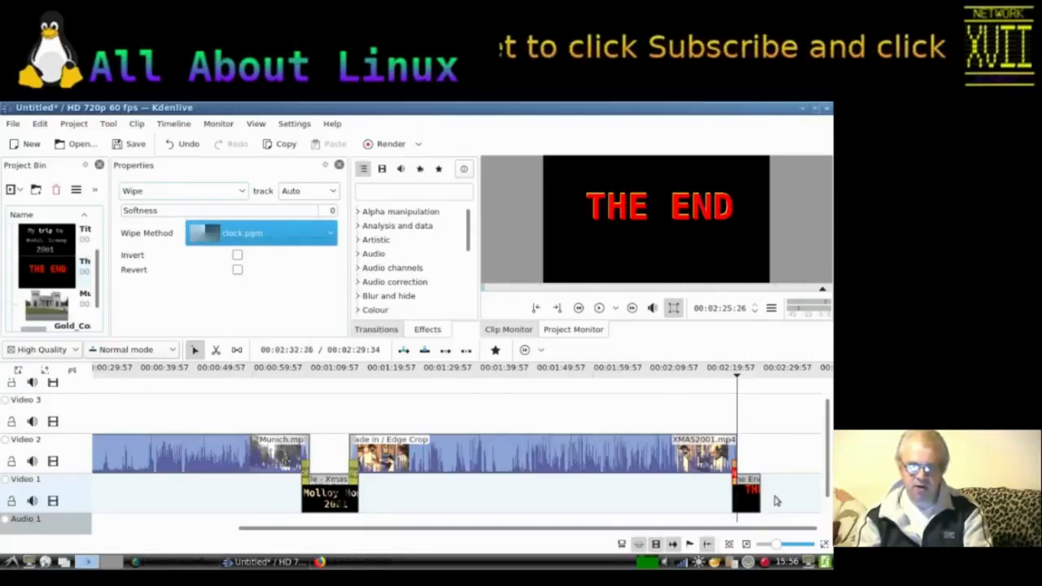
Step: Extend The End clip to about 11 seconds and play back the ending from before the transition
{"action": "left_click_drag", "start_coordinate": [756, 491], "coordinate": [788, 491]}
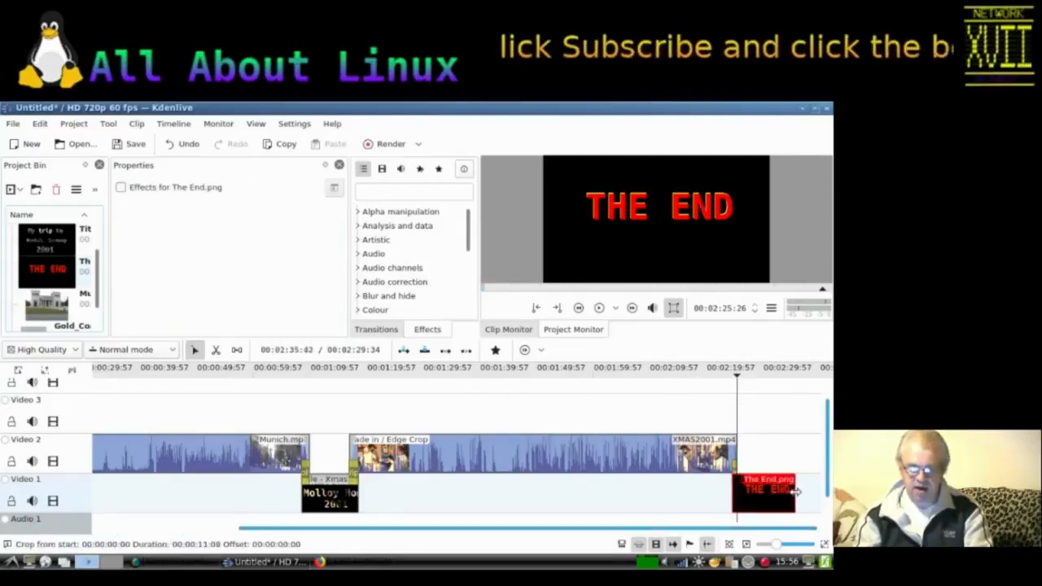
{"action": "left_click", "coordinate": [691, 389]}
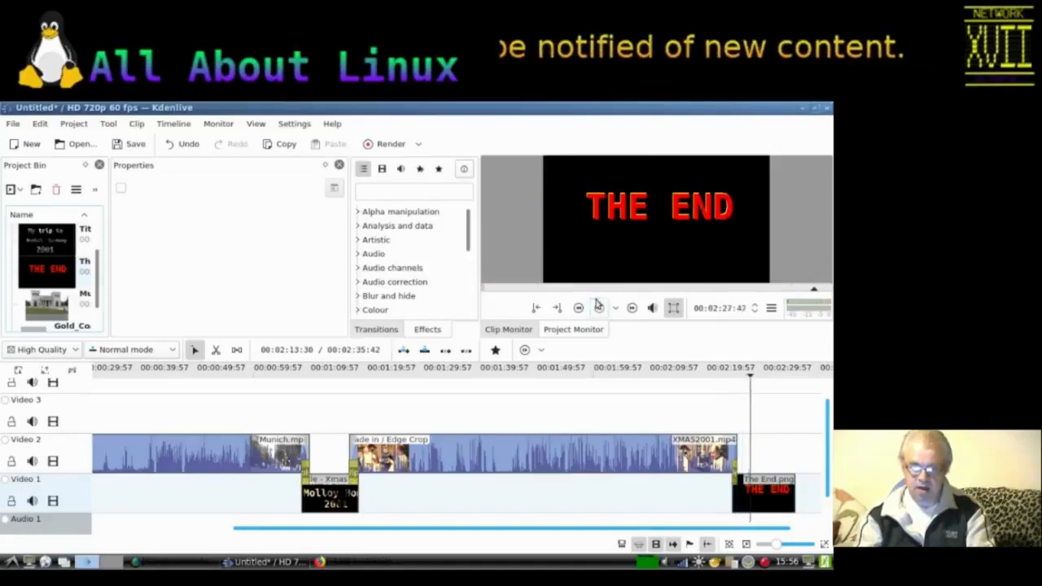
{"action": "key", "text": "space"}
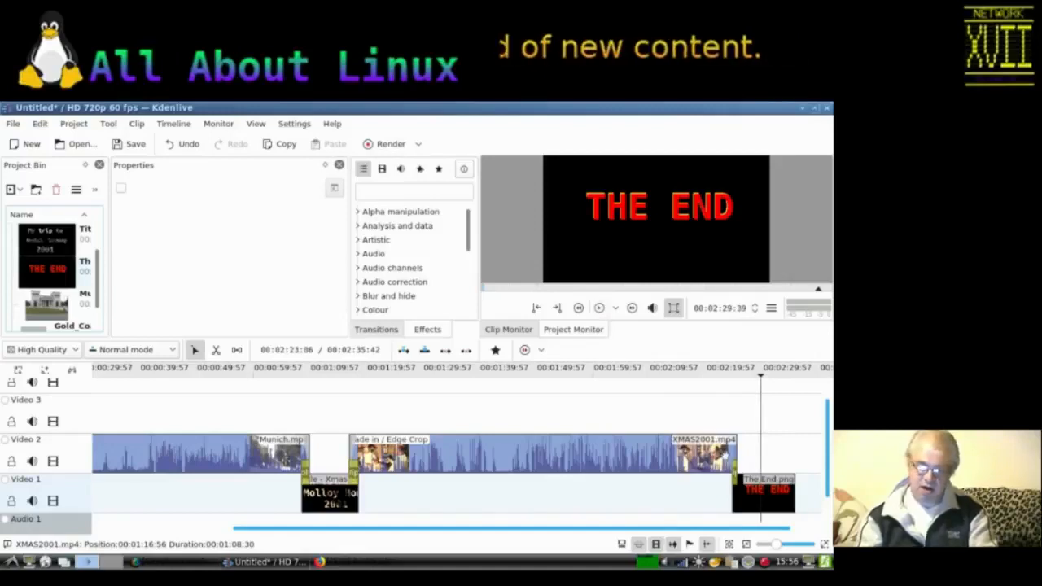
Step: Enable Revert on the Wipe transition before The End clip and play back the ending from just before it
{"action": "left_click", "coordinate": [735, 478]}
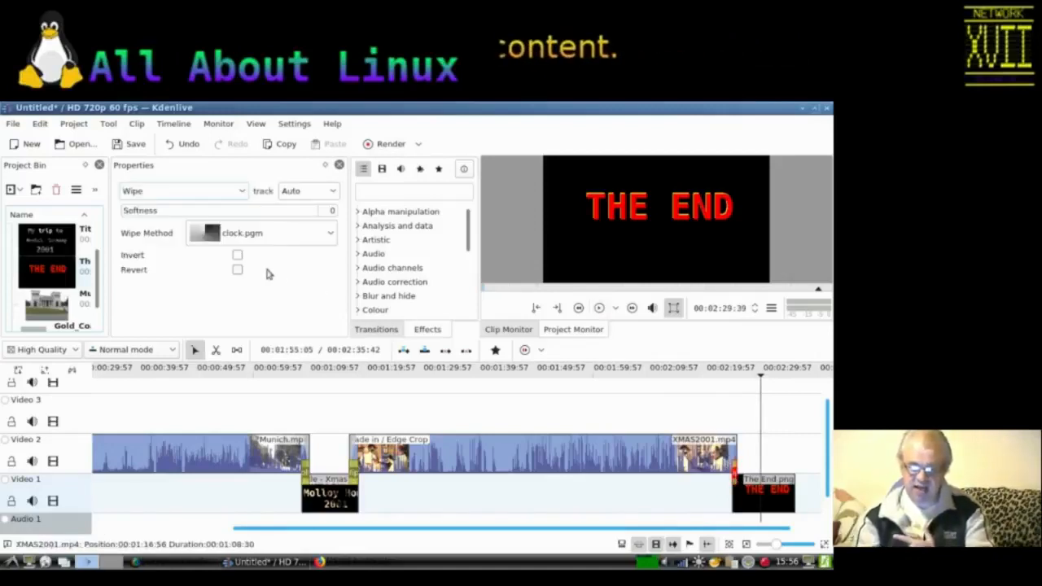
{"action": "left_click", "coordinate": [237, 270]}
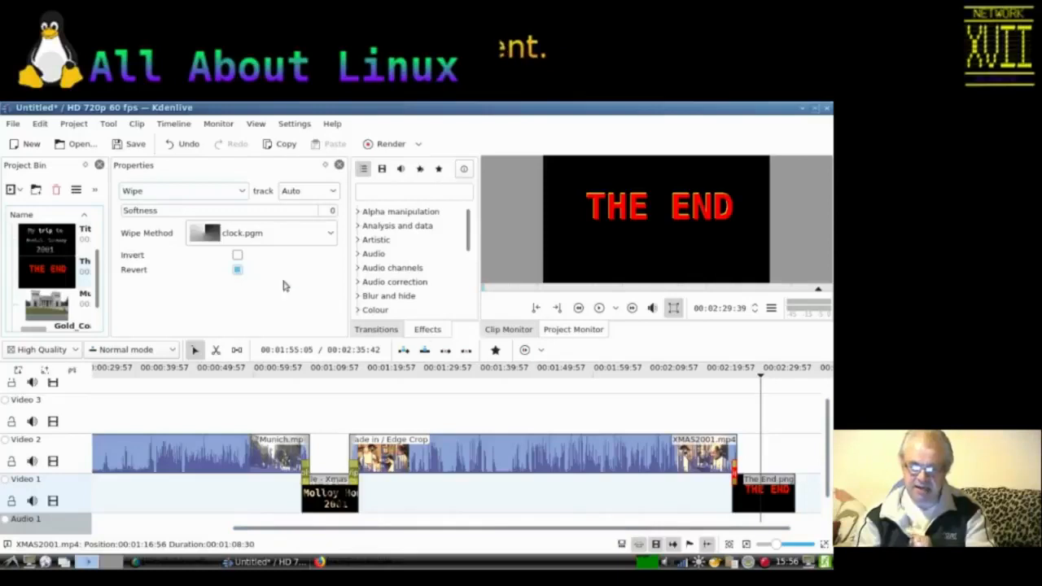
{"action": "left_click", "coordinate": [725, 396]}
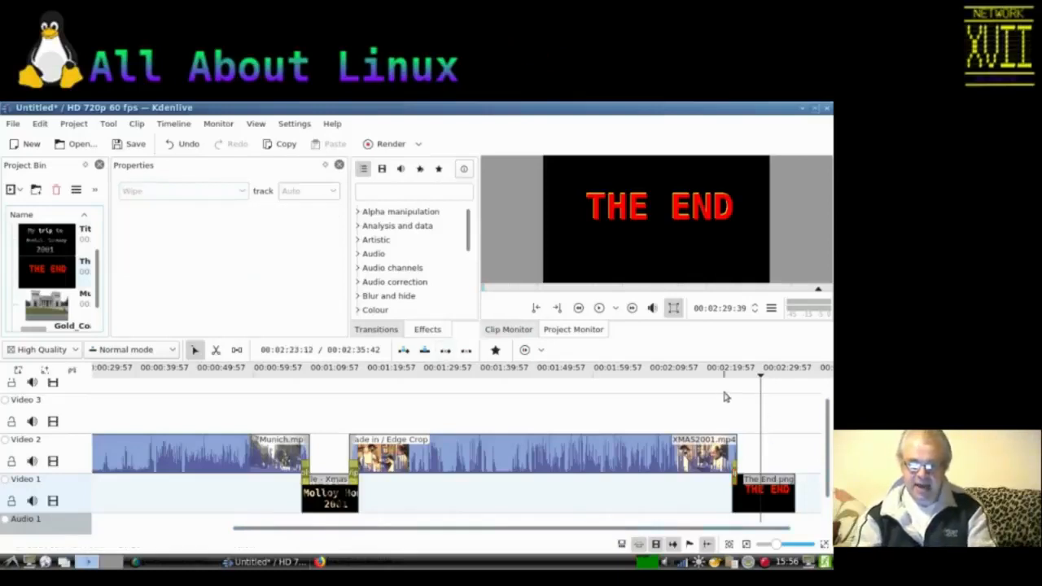
{"action": "left_click", "coordinate": [724, 396]}
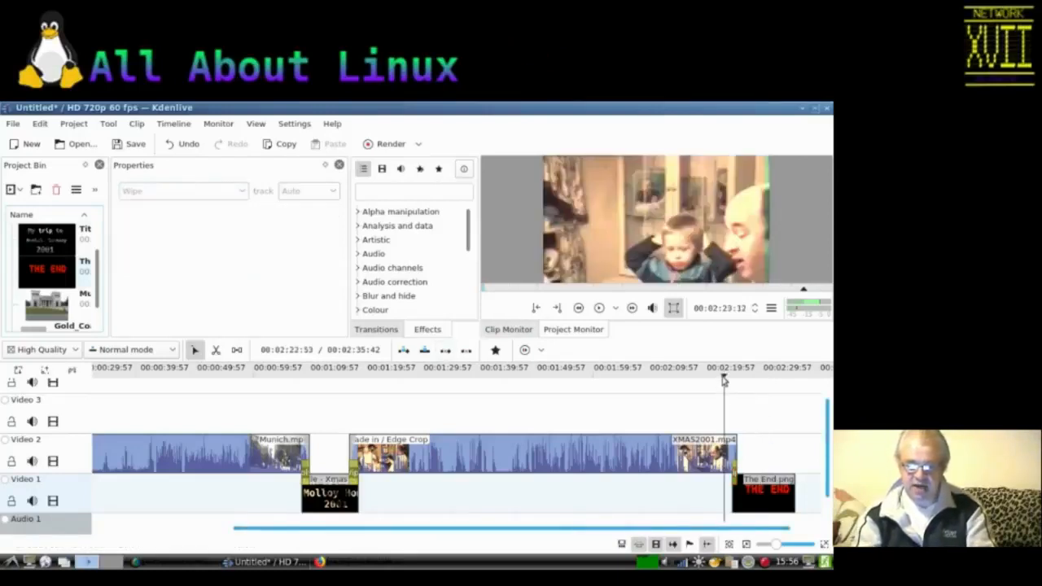
{"action": "left_click", "coordinate": [599, 309]}
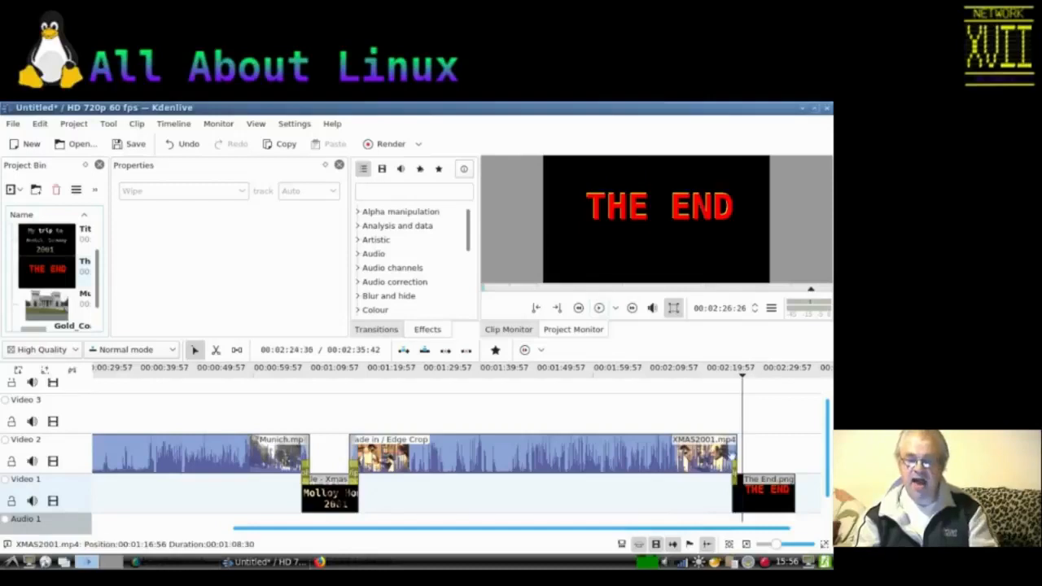
Step: Add a Fade to Black effect to The End clip and play the ending back
{"action": "right_click", "coordinate": [788, 493]}
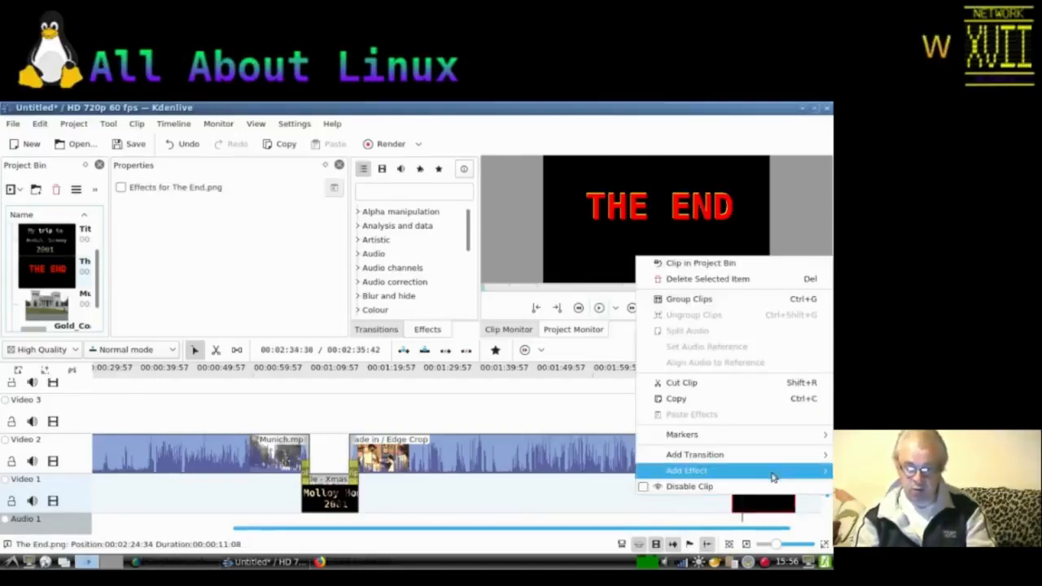
{"action": "mouse_move", "coordinate": [770, 474]}
{"action": "mouse_move", "coordinate": [619, 514]}
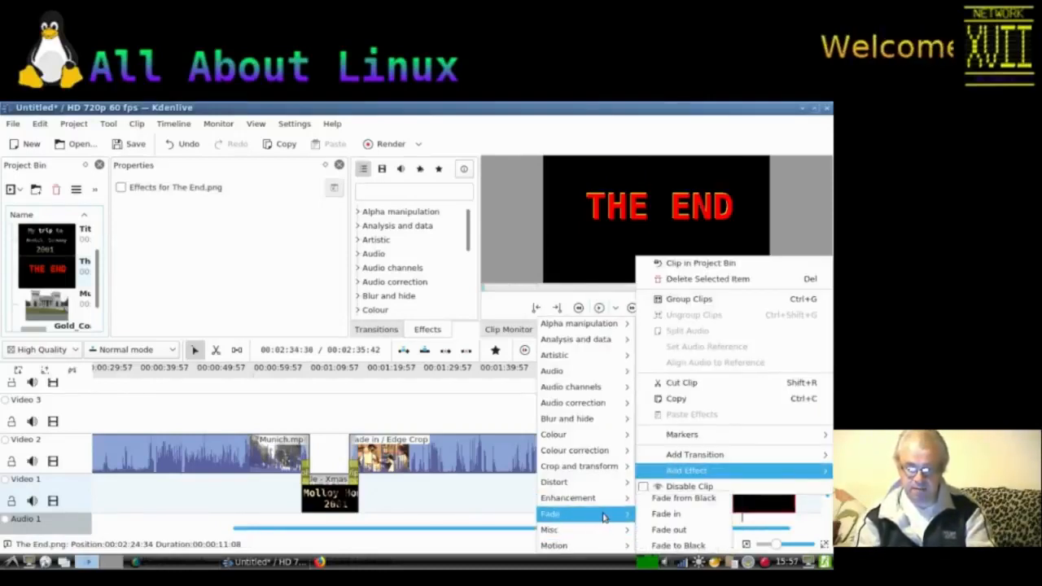
{"action": "left_click", "coordinate": [685, 547]}
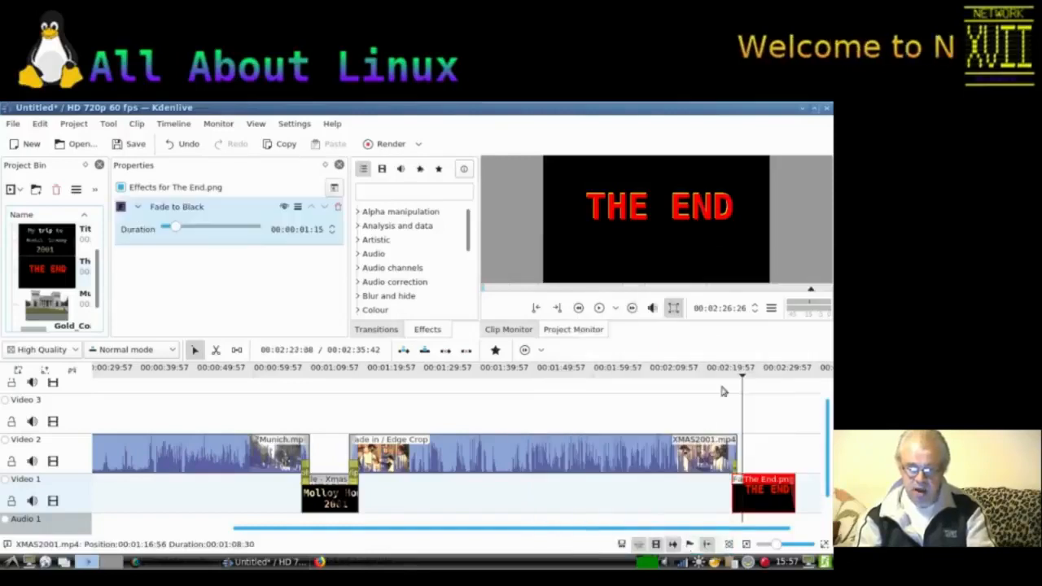
{"action": "left_click", "coordinate": [598, 309]}
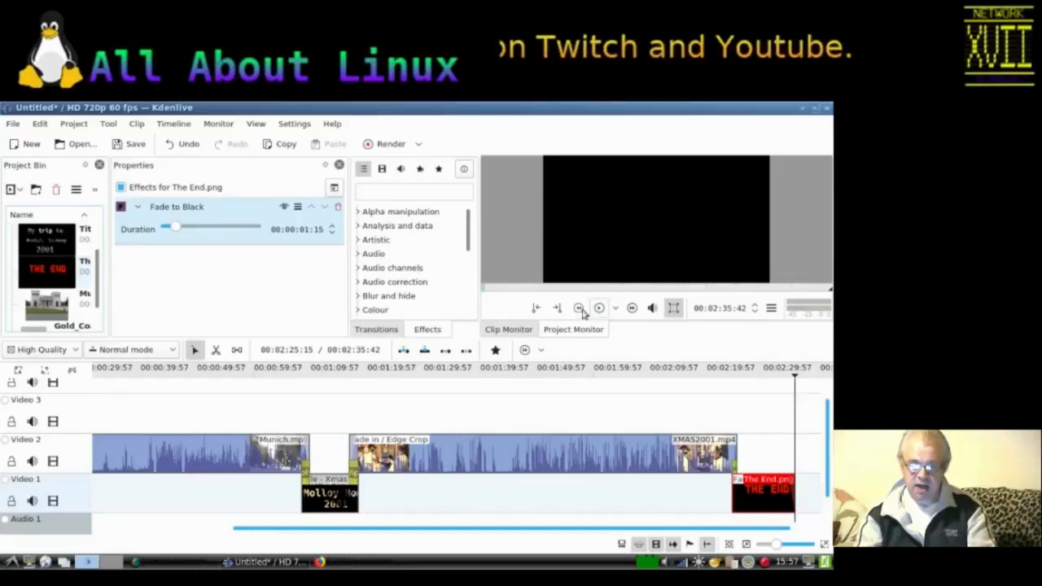
Step: Place Gold_Coast.mp3 from the project bin on Audio 1 at the start of the timeline
{"action": "left_click_drag", "start_coordinate": [513, 532], "coordinate": [298, 532]}
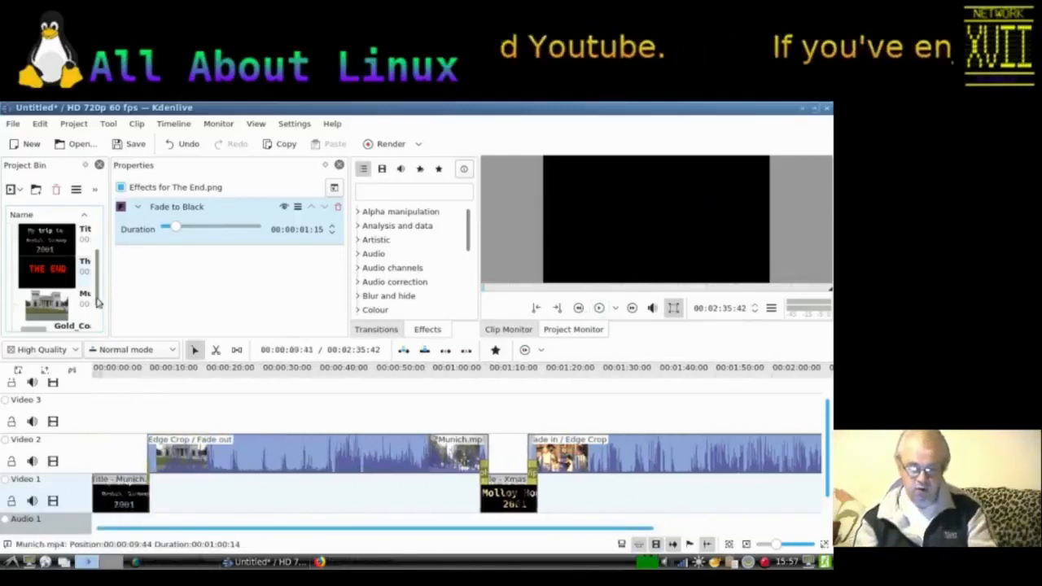
{"action": "scroll", "coordinate": [96, 297], "scroll_direction": "down", "scroll_amount": 2}
{"action": "mouse_move", "coordinate": [44, 303]}
{"action": "left_mouse_down"}
{"action": "mouse_move", "coordinate": [150, 428]}
{"action": "mouse_move", "coordinate": [118, 509]}
{"action": "mouse_move", "coordinate": [105, 527]}
{"action": "mouse_move", "coordinate": [96, 519]}
{"action": "left_mouse_up"}
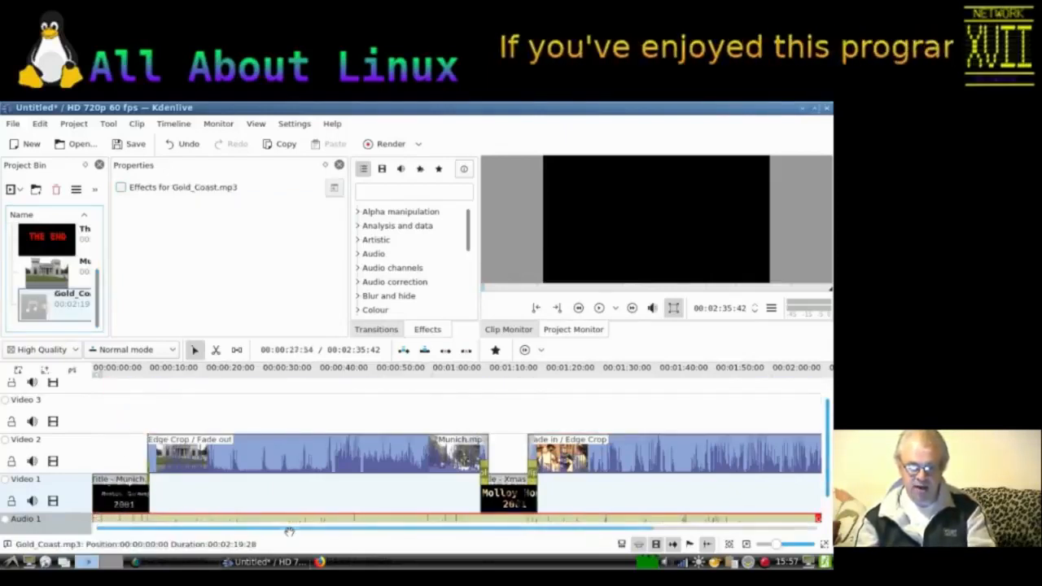
{"action": "left_click_drag", "start_coordinate": [331, 531], "coordinate": [494, 541]}
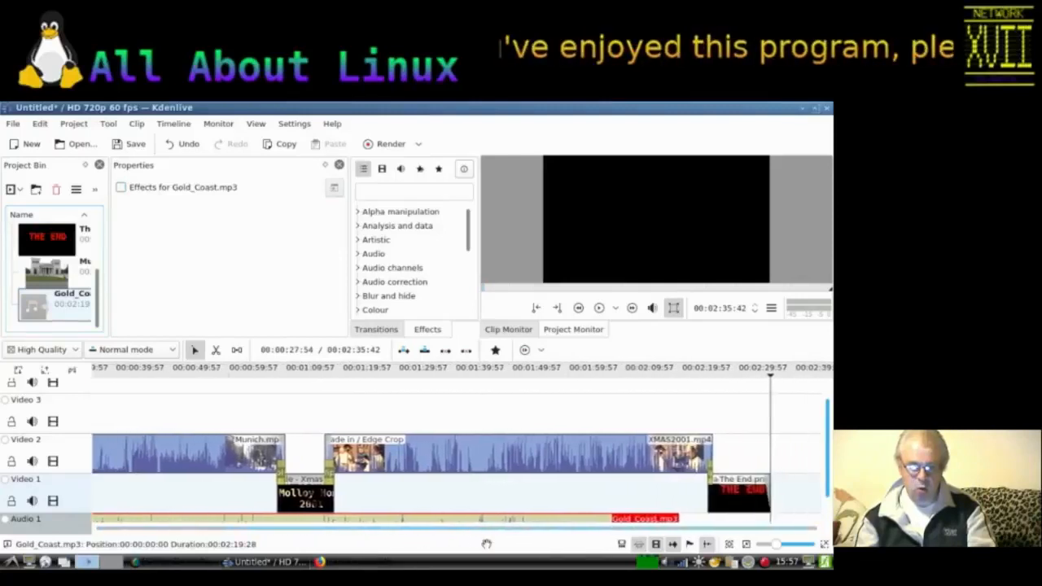
Step: Add a Volume (keyframable) effect to the XMAS2001 clip and set its gain to -4dB
{"action": "left_click", "coordinate": [480, 461]}
{"action": "right_click", "coordinate": [480, 461]}
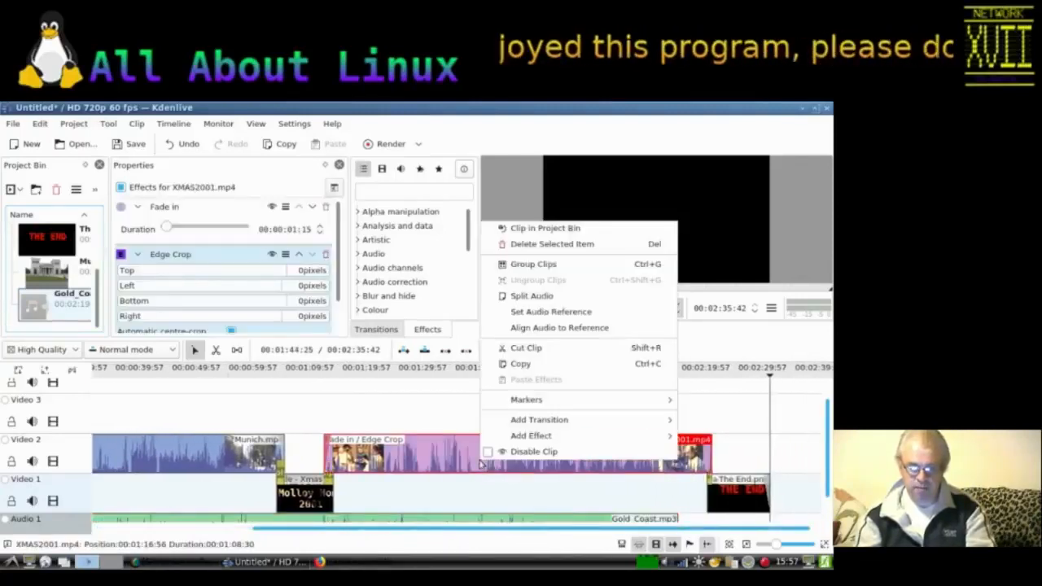
{"action": "mouse_move", "coordinate": [502, 439]}
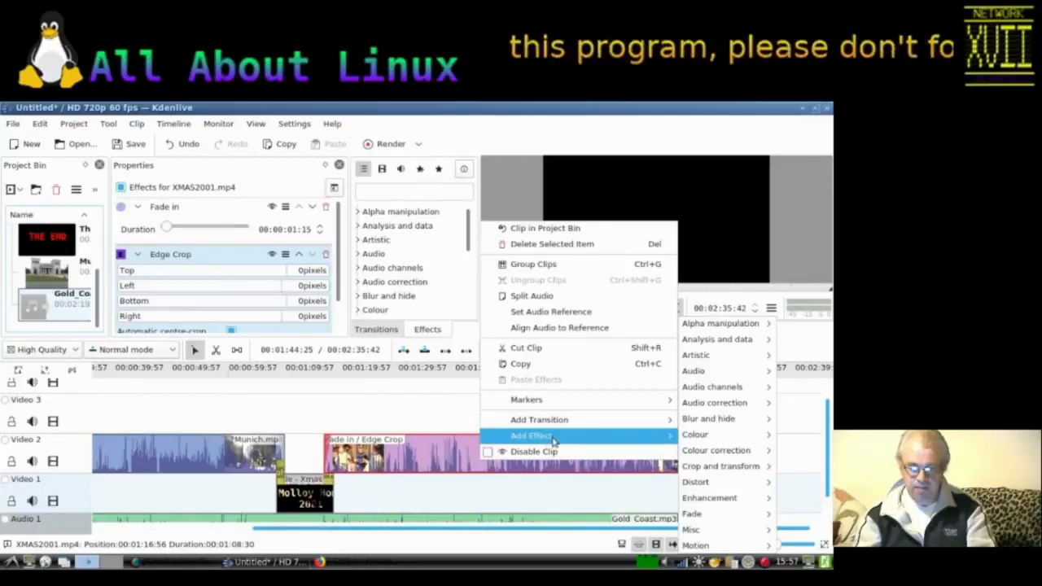
{"action": "mouse_move", "coordinate": [710, 402]}
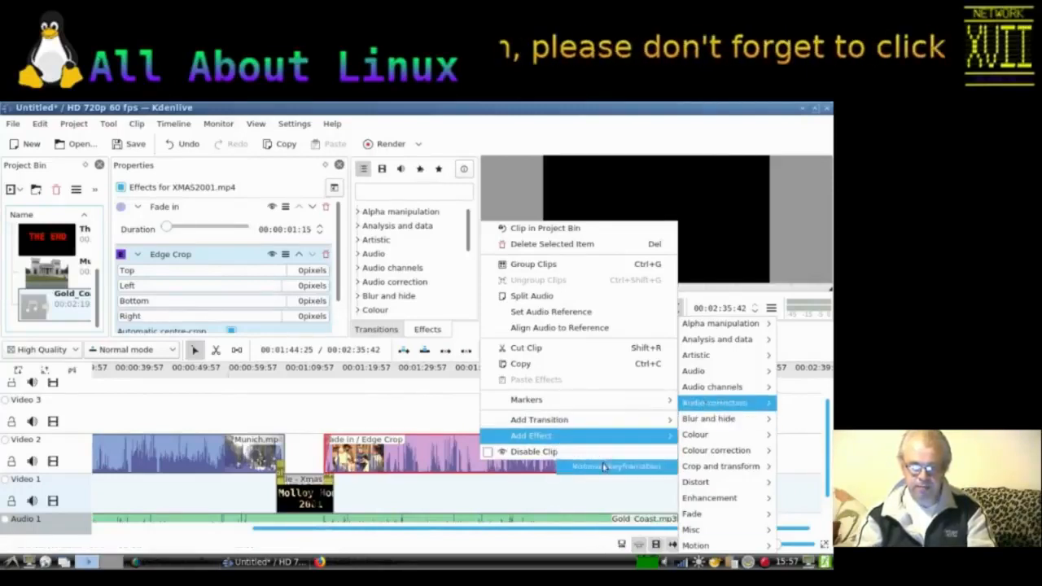
{"action": "left_click", "coordinate": [616, 465]}
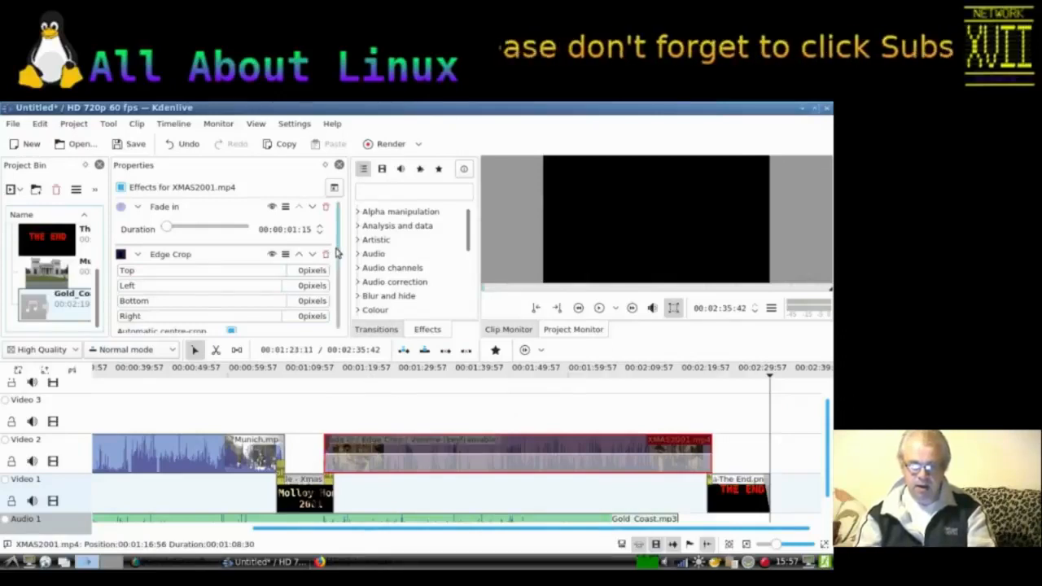
{"action": "left_click_drag", "start_coordinate": [338, 252], "coordinate": [338, 318]}
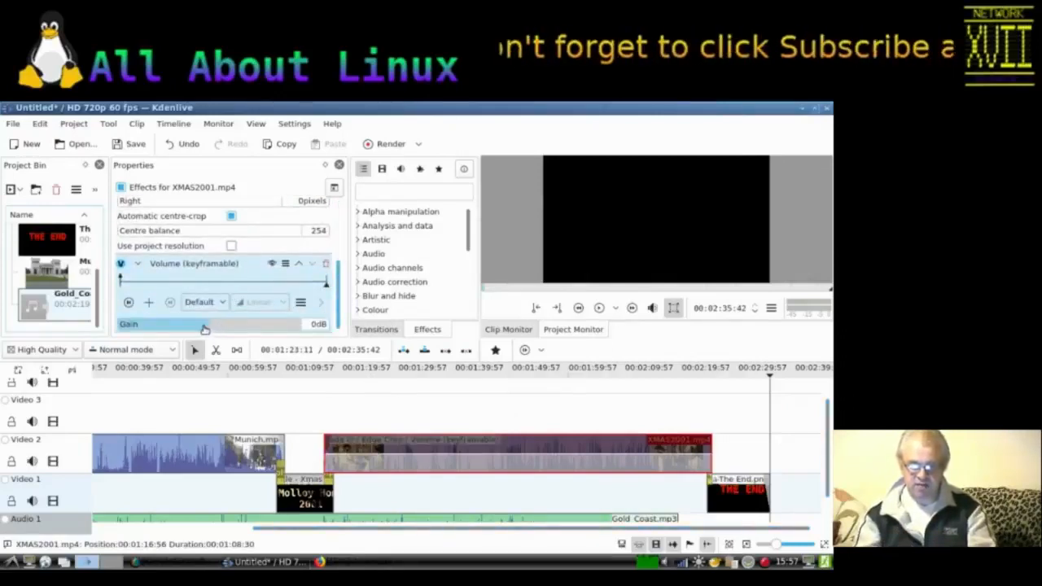
{"action": "left_click_drag", "start_coordinate": [209, 326], "coordinate": [205, 326]}
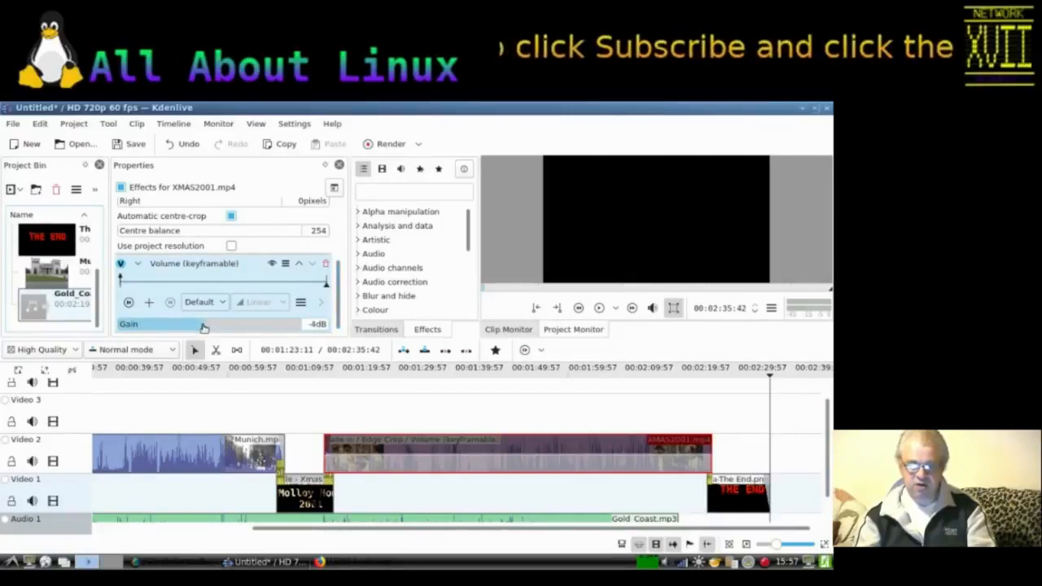
Step: Add a Volume (keyframable) effect to the Munich clip and set its gain to -4dB
{"action": "left_click", "coordinate": [242, 440]}
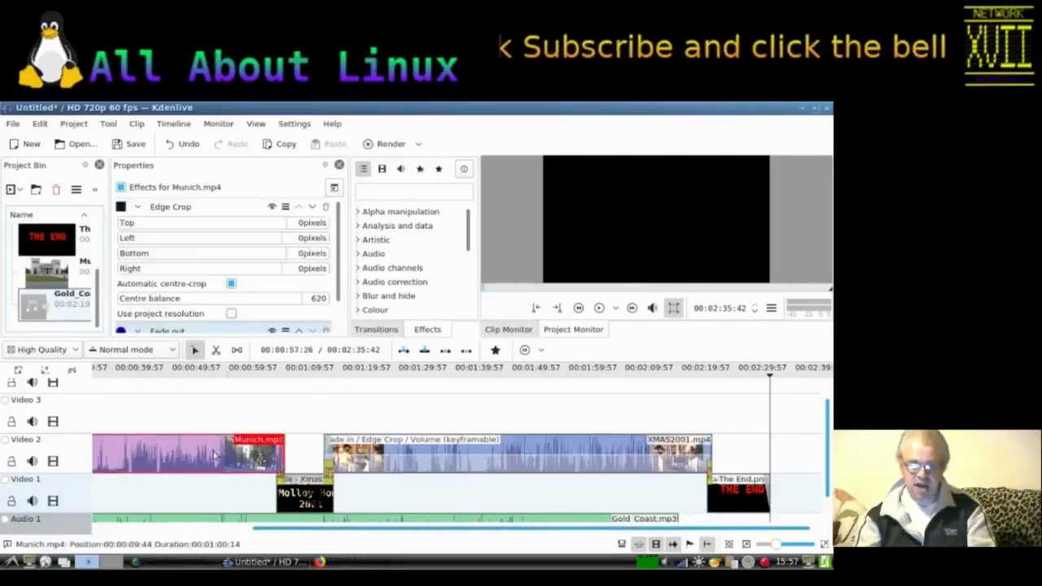
{"action": "right_click", "coordinate": [241, 437]}
{"action": "mouse_move", "coordinate": [259, 426]}
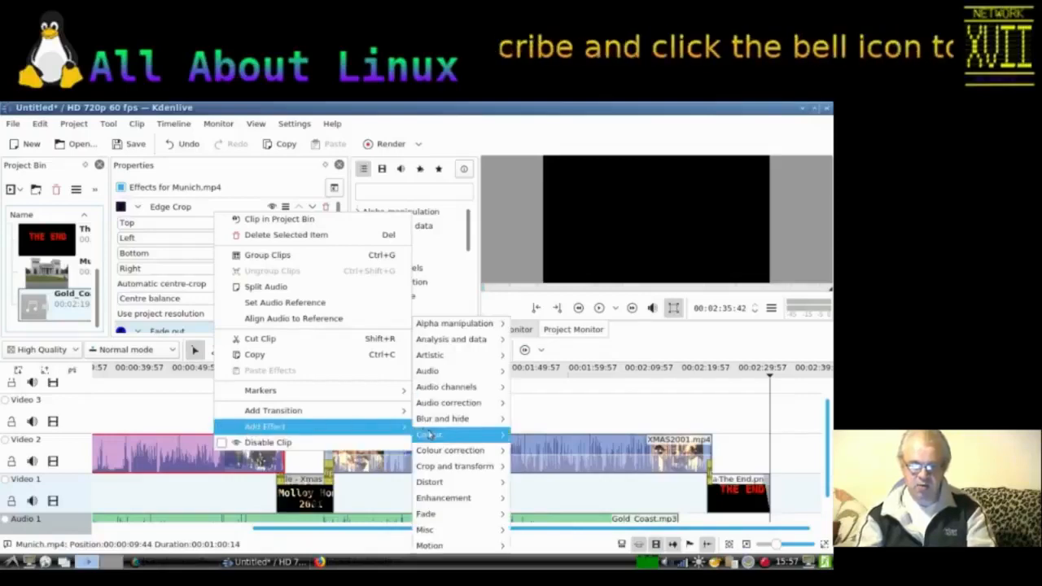
{"action": "mouse_move", "coordinate": [453, 452]}
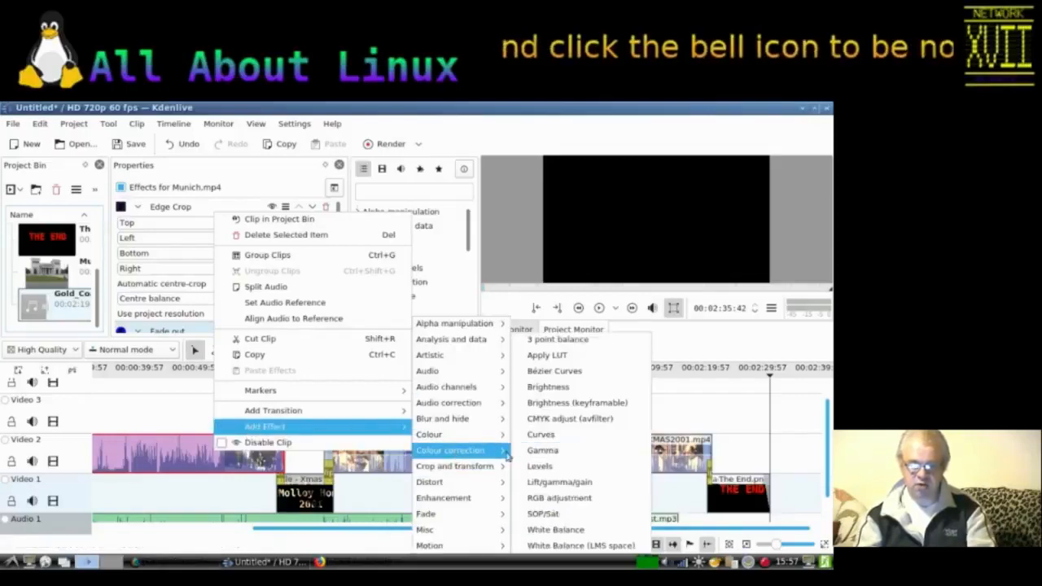
{"action": "mouse_move", "coordinate": [480, 407]}
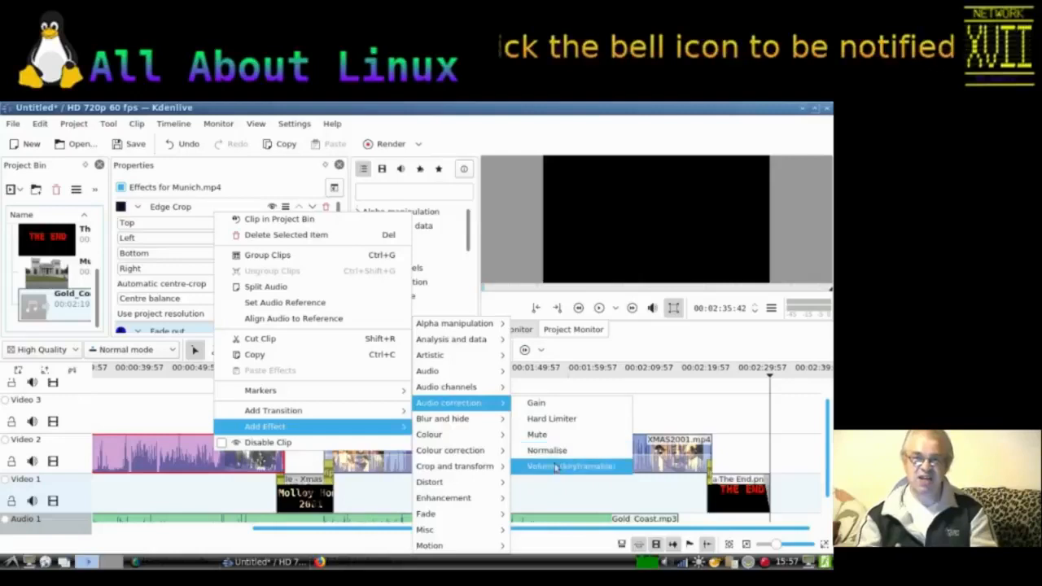
{"action": "left_click", "coordinate": [562, 466]}
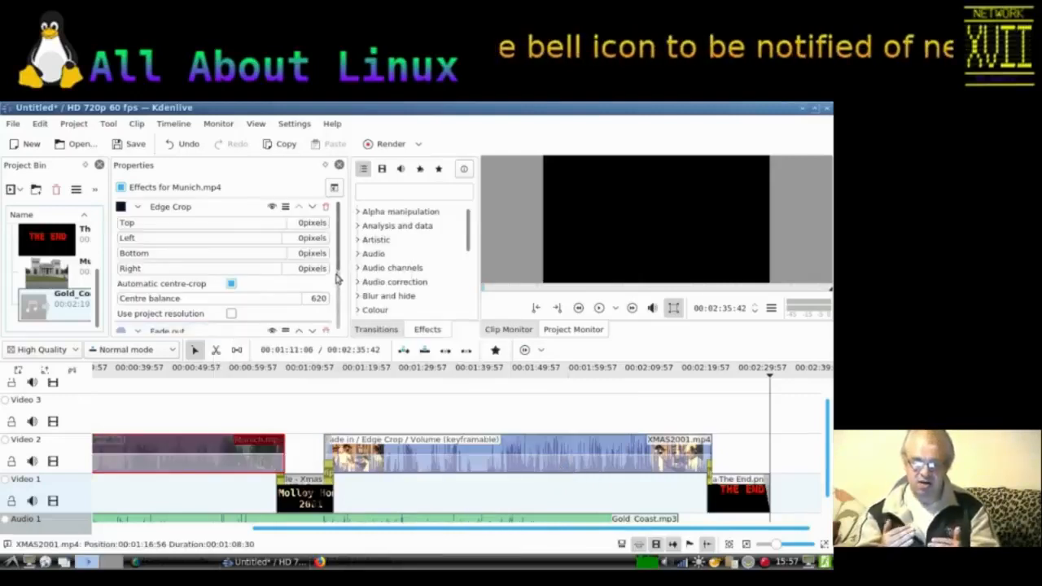
{"action": "scroll", "coordinate": [341, 324], "scroll_direction": "down", "scroll_amount": 3}
{"action": "scroll", "coordinate": [340, 324], "scroll_direction": "down", "scroll_amount": 1}
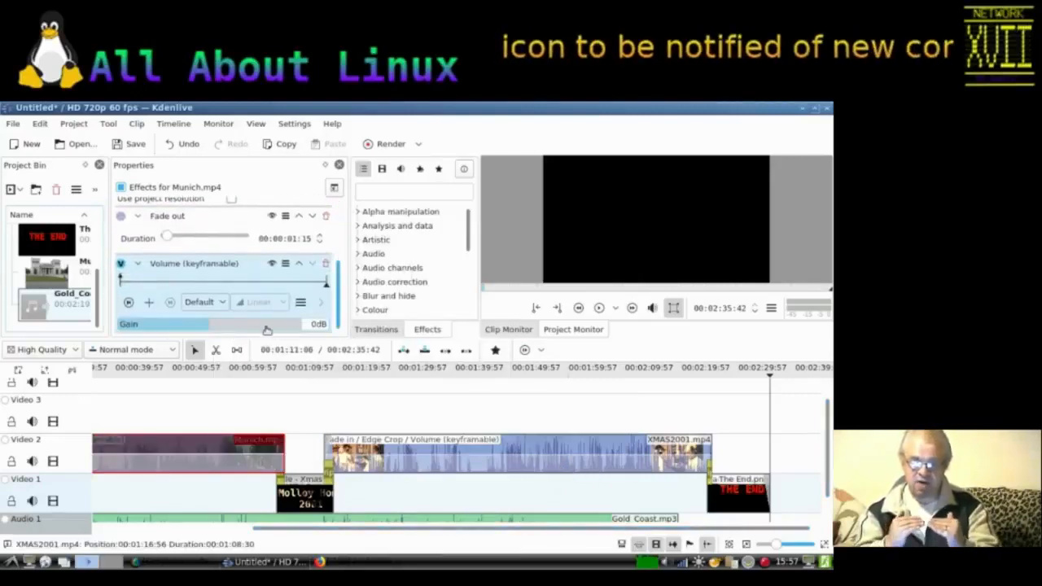
{"action": "left_click_drag", "start_coordinate": [207, 328], "coordinate": [203, 327]}
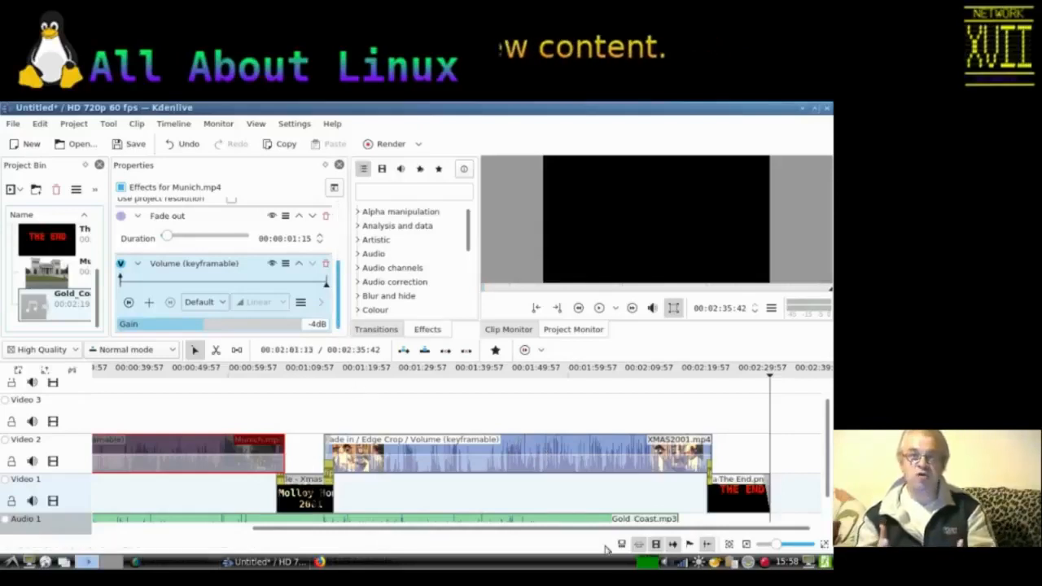
Step: Play the project back from the beginning of the timeline, then pause
{"action": "left_click_drag", "start_coordinate": [391, 527], "coordinate": [194, 526]}
{"action": "left_click", "coordinate": [97, 370]}
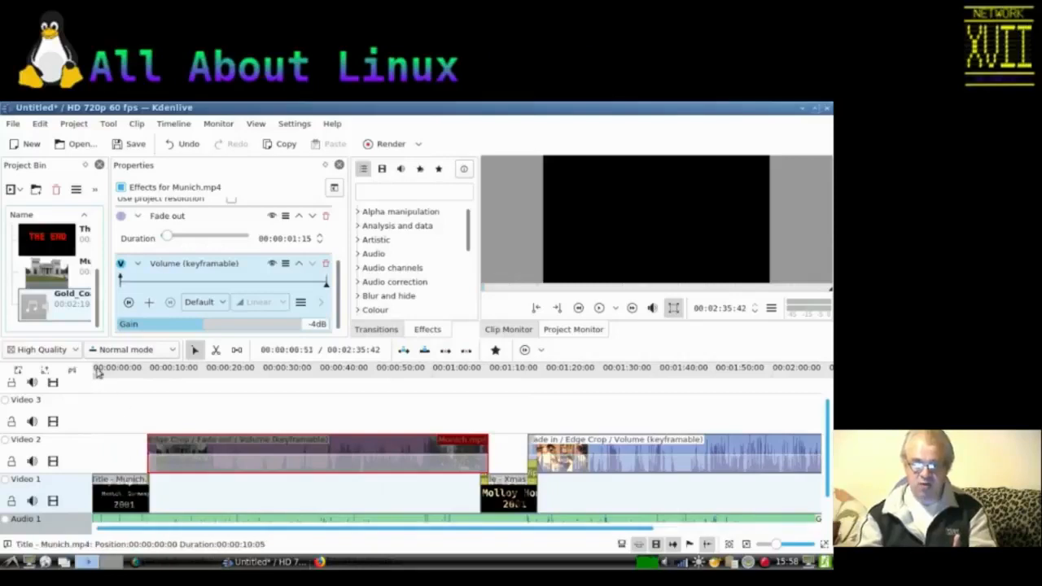
{"action": "left_click", "coordinate": [97, 370]}
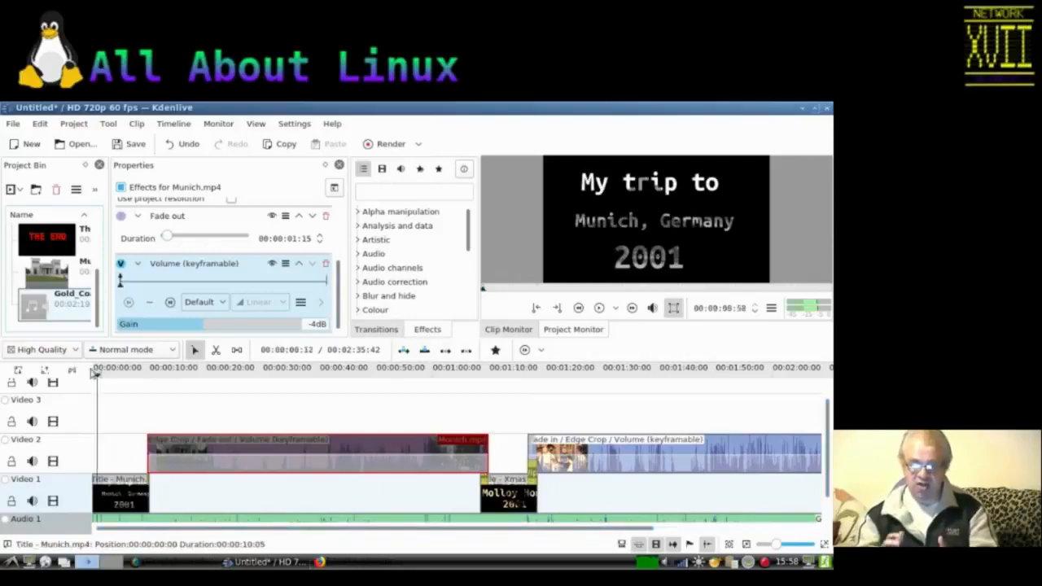
{"action": "left_click", "coordinate": [595, 313]}
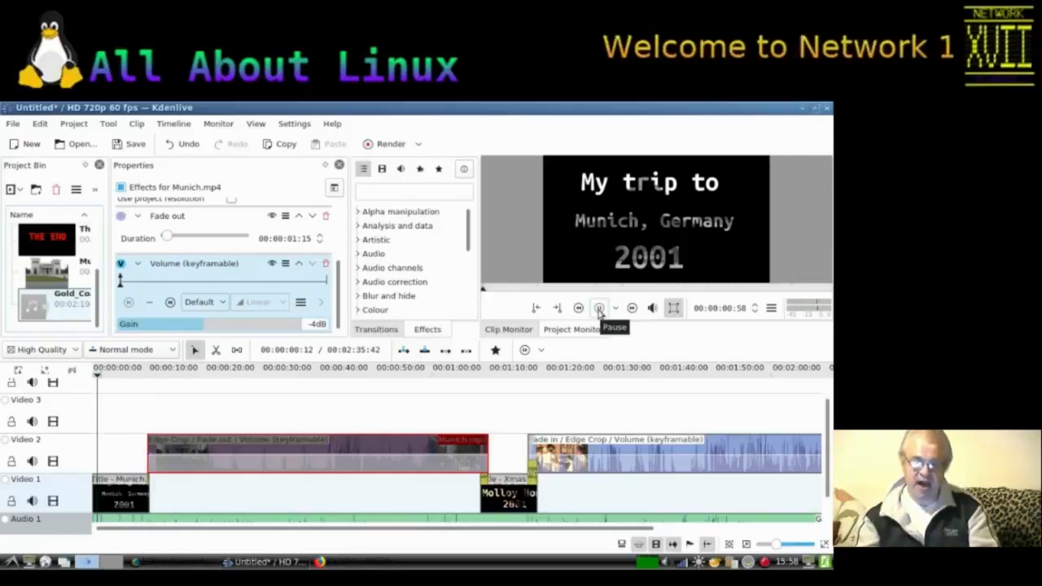
{"action": "left_click", "coordinate": [599, 310]}
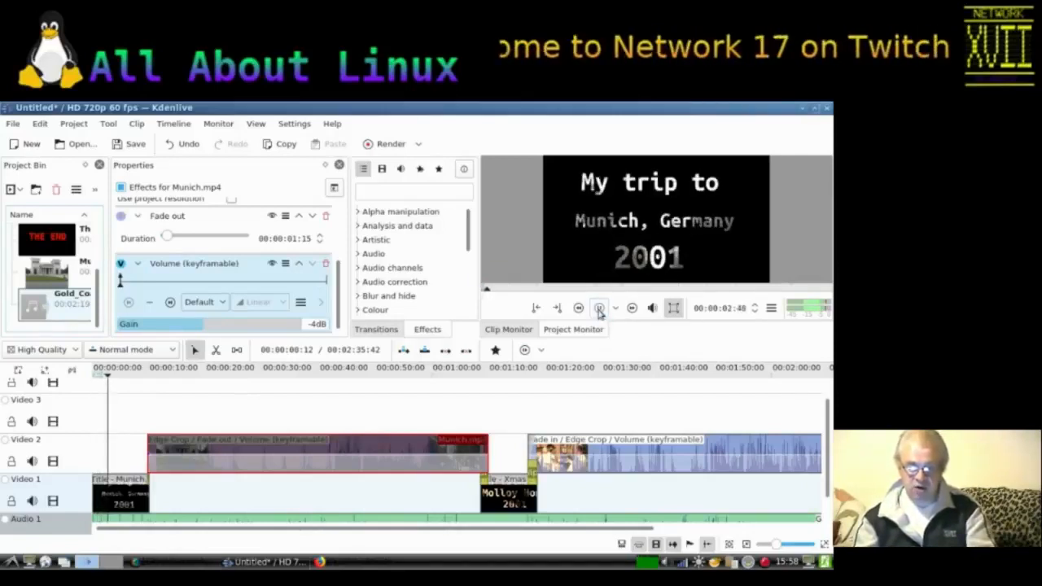
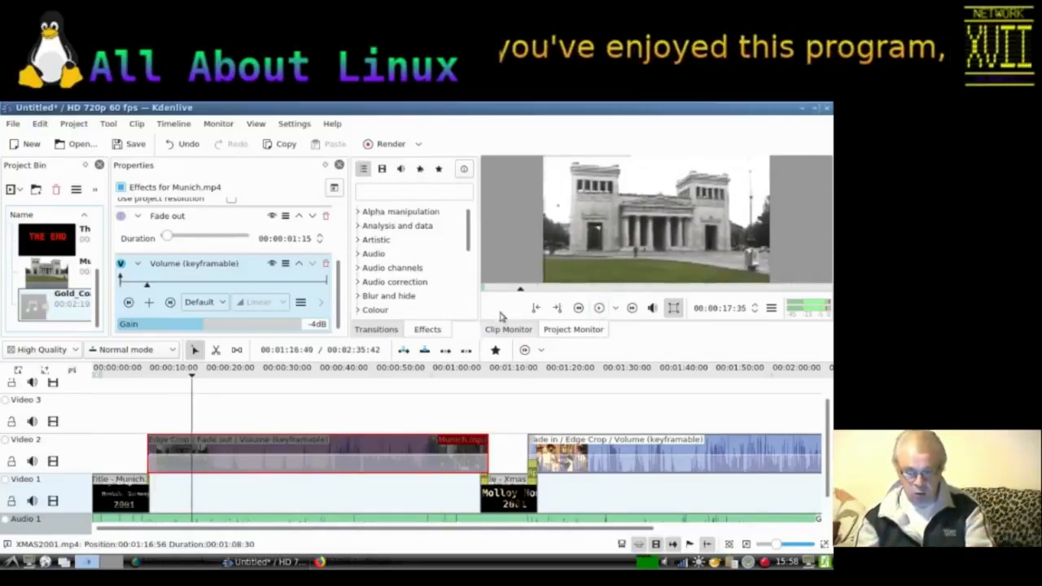
Step: Open the render settings and create a new folder named Finished inside the Video folder for the output file
{"action": "left_click", "coordinate": [367, 145]}
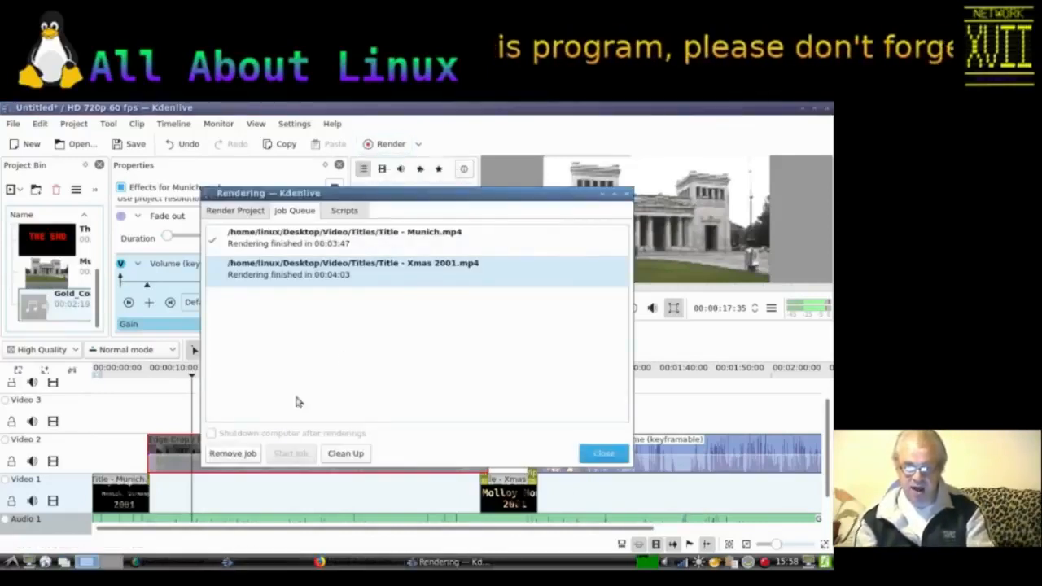
{"action": "left_click", "coordinate": [221, 212]}
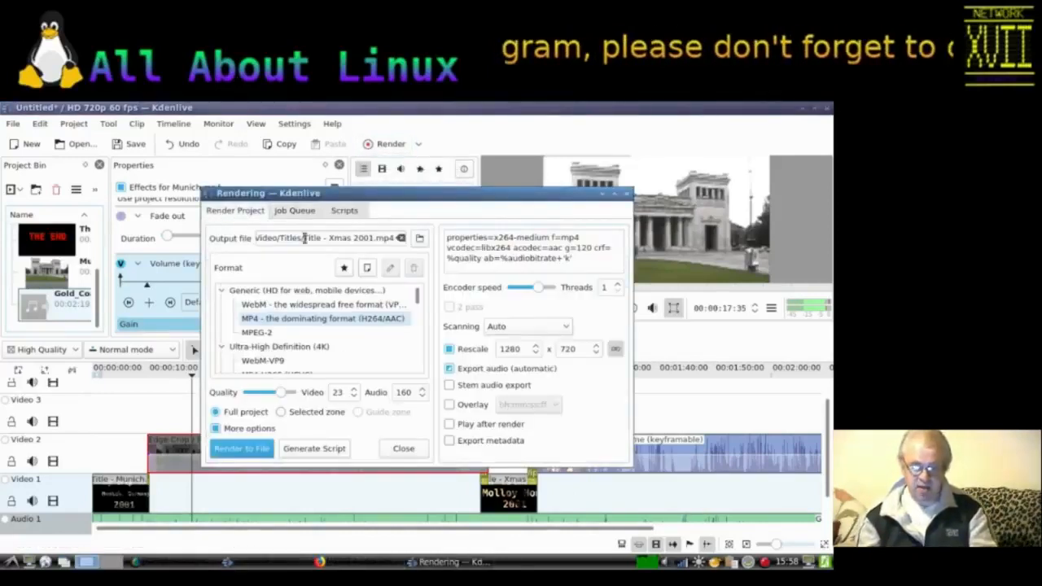
{"action": "left_click", "coordinate": [420, 238]}
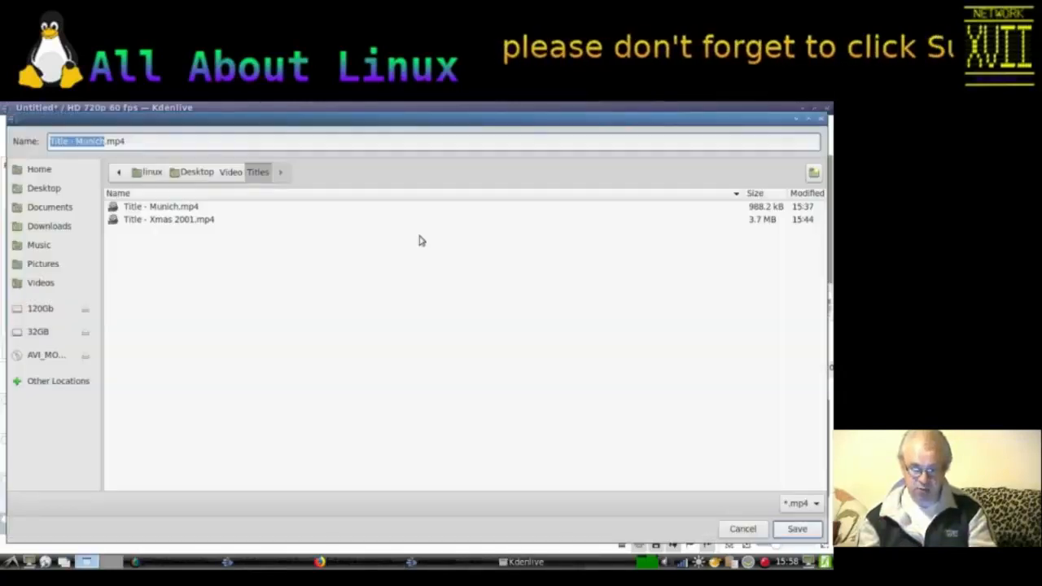
{"action": "left_click", "coordinate": [232, 172]}
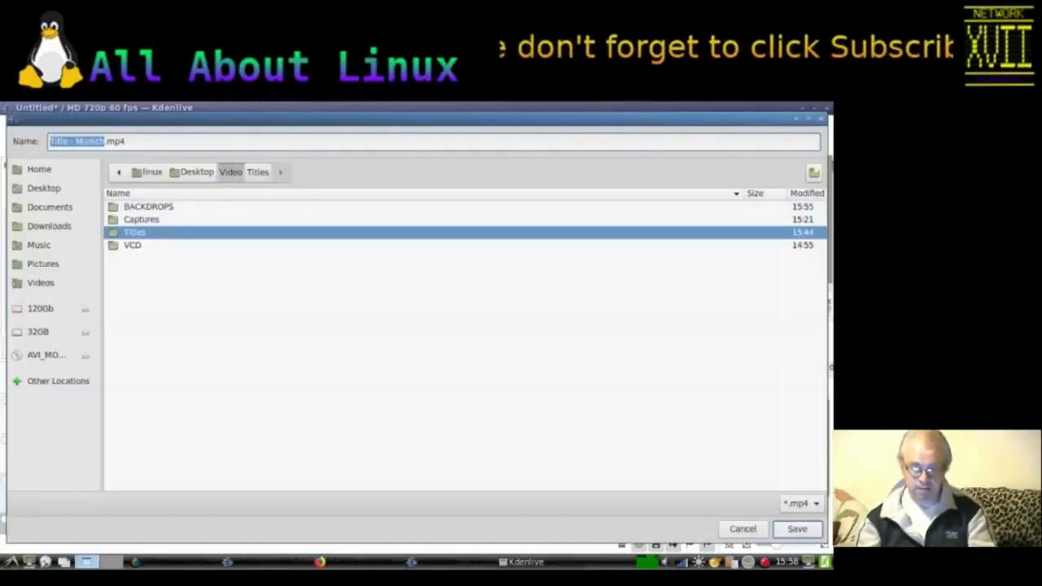
{"action": "left_click", "coordinate": [814, 173]}
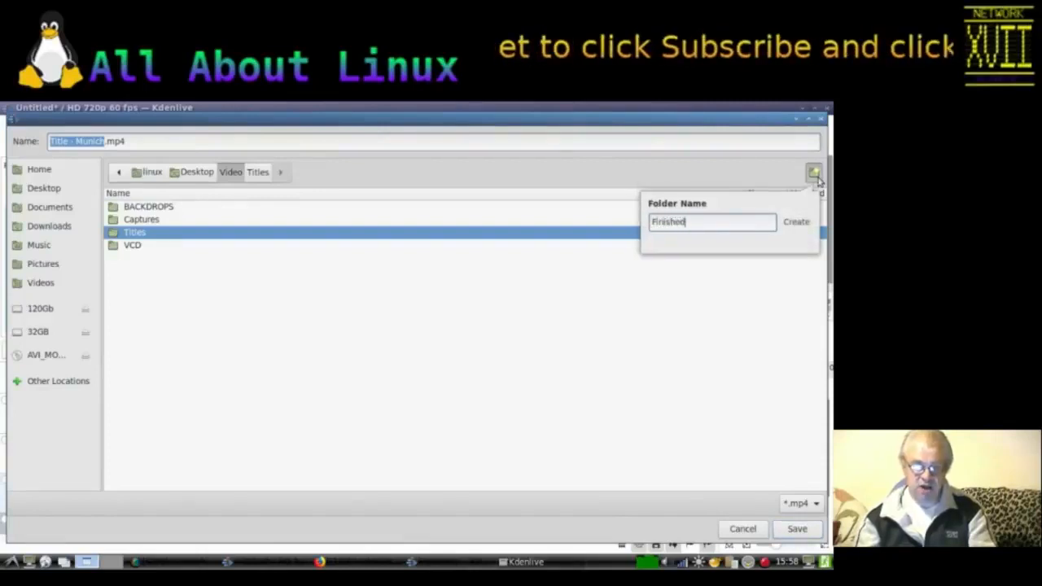
{"action": "key", "text": "Return"}
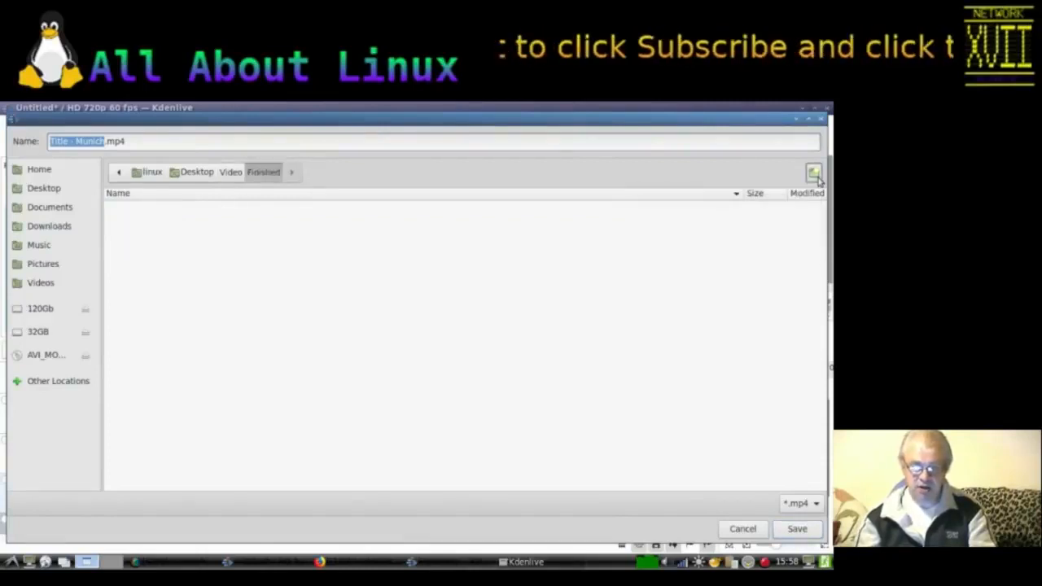
Step: Name the output file Demo Video Tutorial.mp4 in the Finished folder and render the full project to an MP4 file
{"action": "left_click", "coordinate": [103, 141]}
{"action": "key", "text": "shift+Home"}
{"action": "type", "text": "Demo Video Tut"}
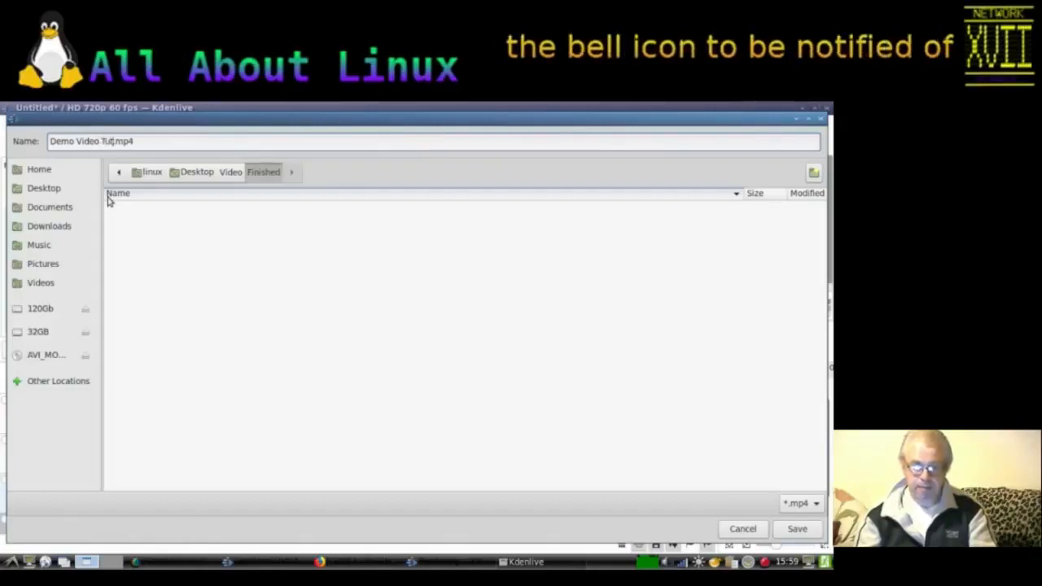
{"action": "type", "text": "orial"}
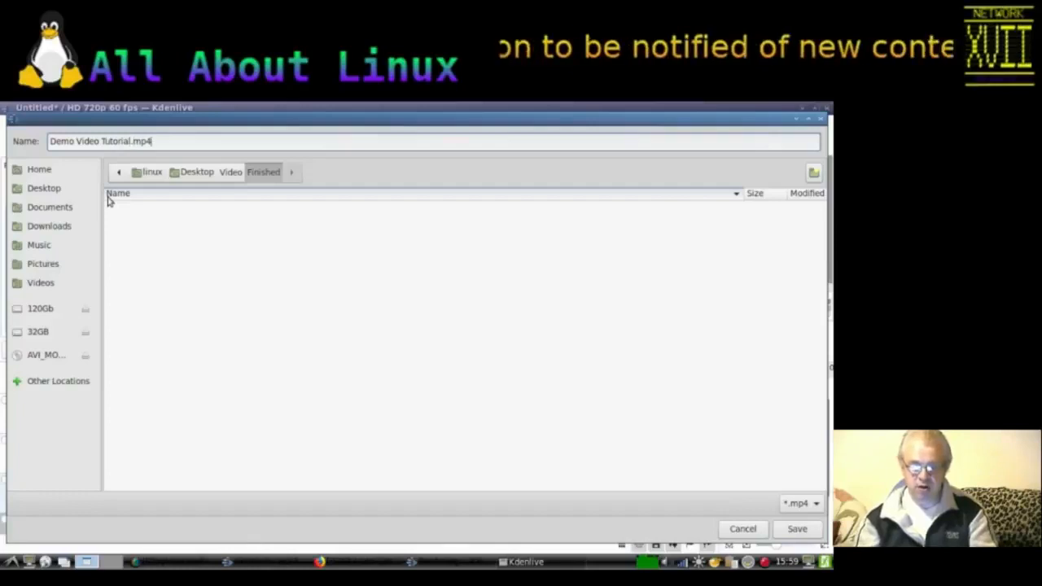
{"action": "left_click", "coordinate": [795, 529]}
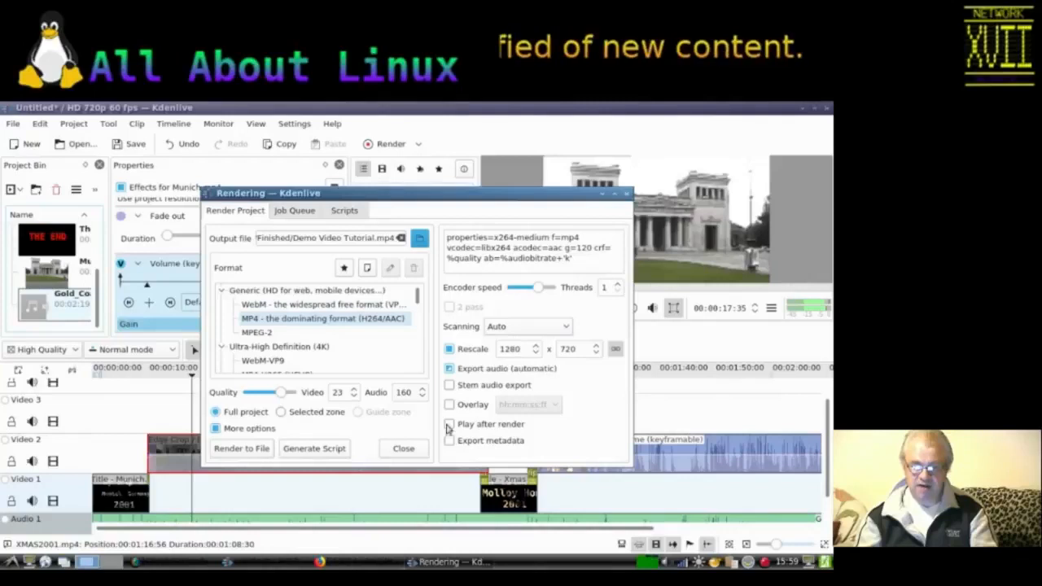
{"action": "left_click", "coordinate": [256, 452]}
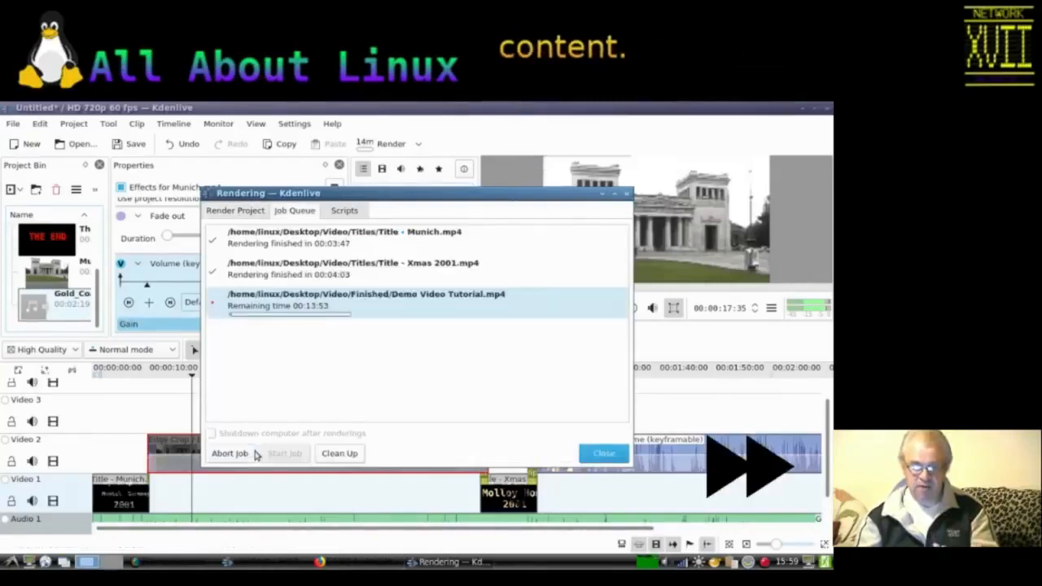